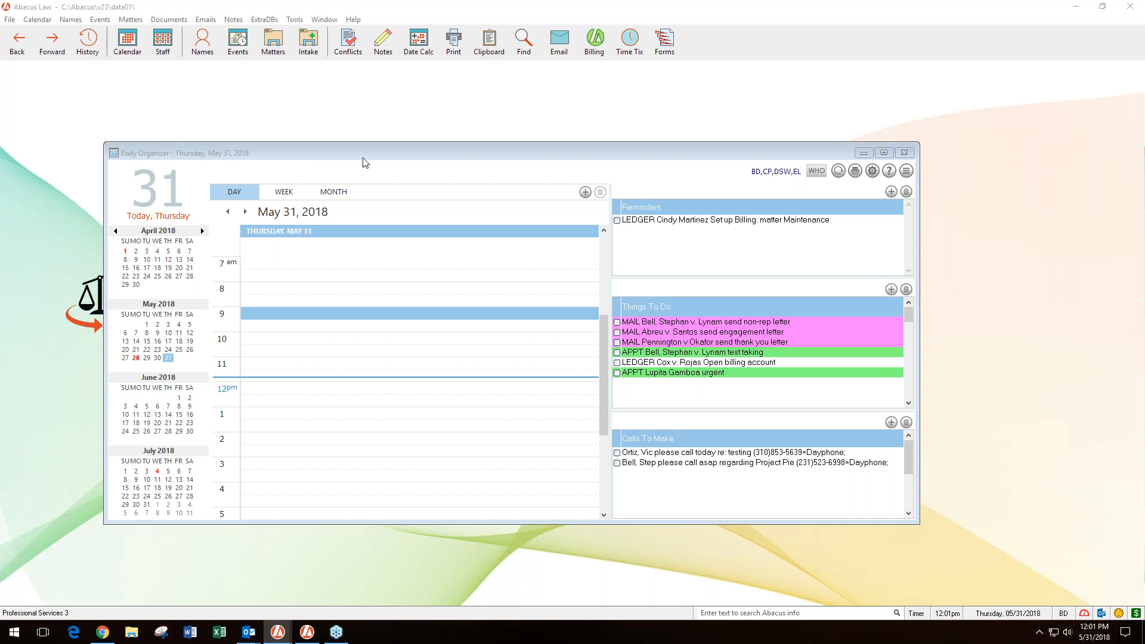
# - Open the calendar setup and review the valid What codes for the default event, keeping APPT
pyautogui.click(905, 153)
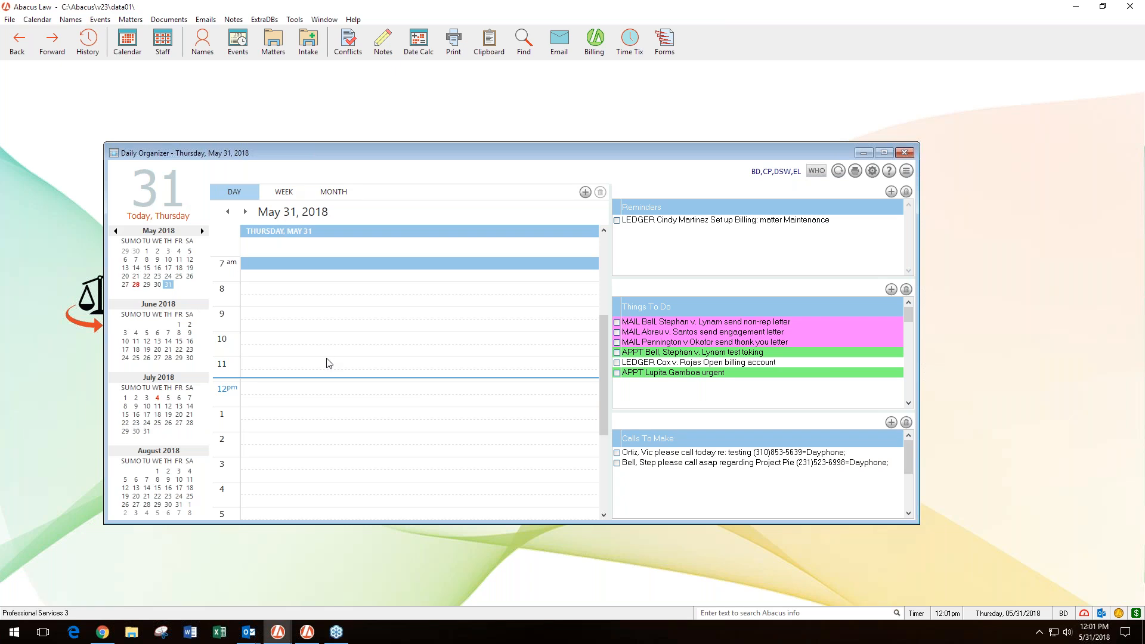
pyautogui.click(873, 171)
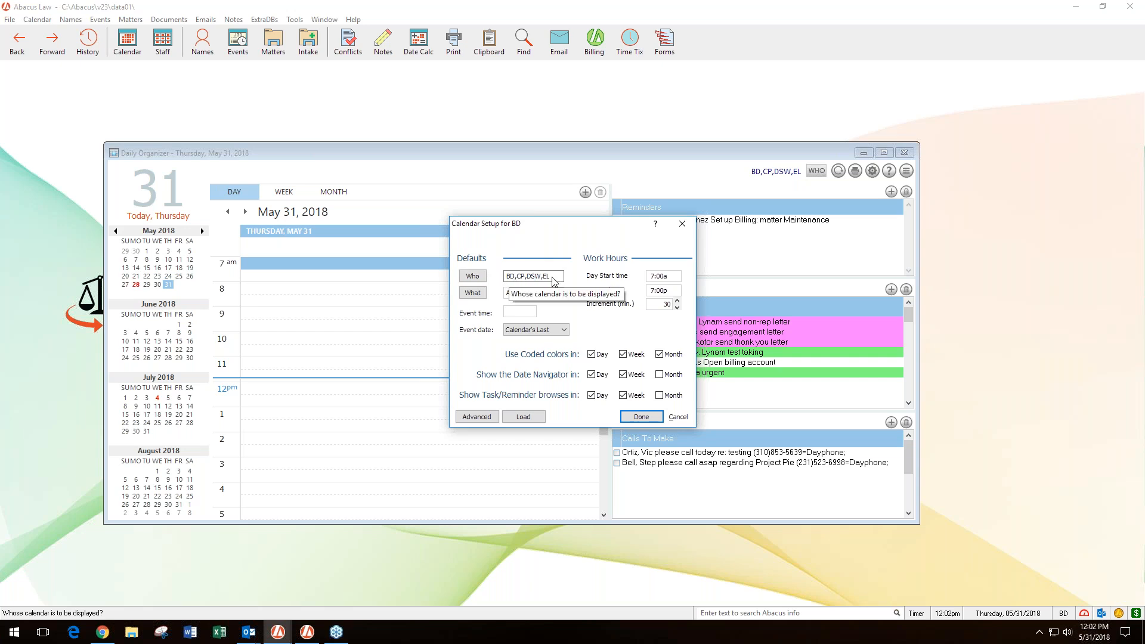
pyautogui.click(475, 294)
pyautogui.click(473, 292)
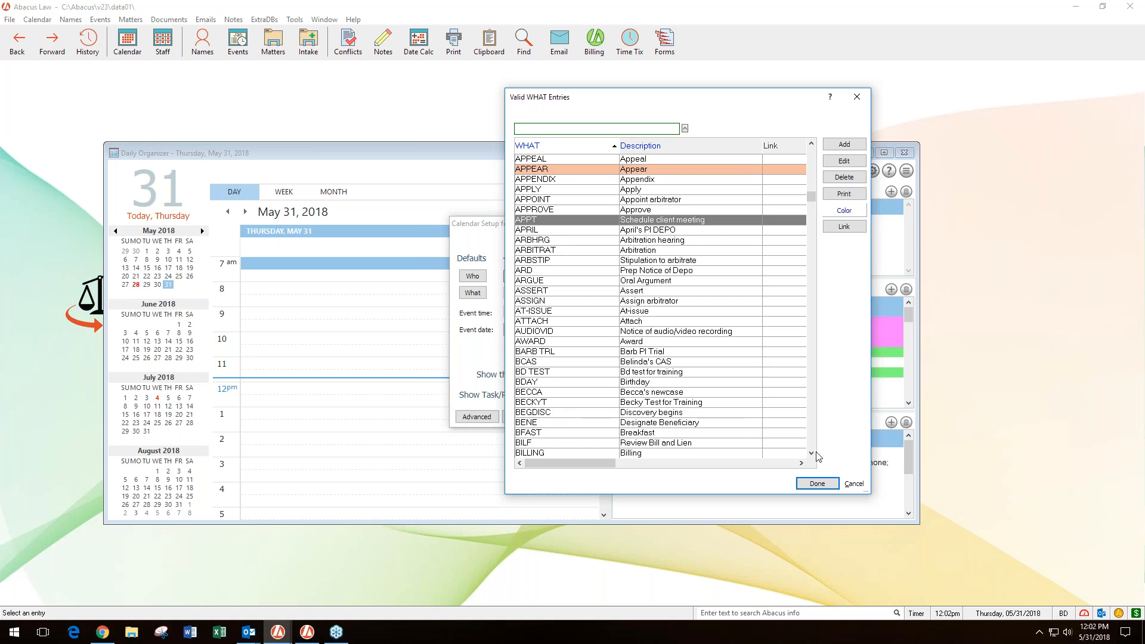
pyautogui.click(817, 484)
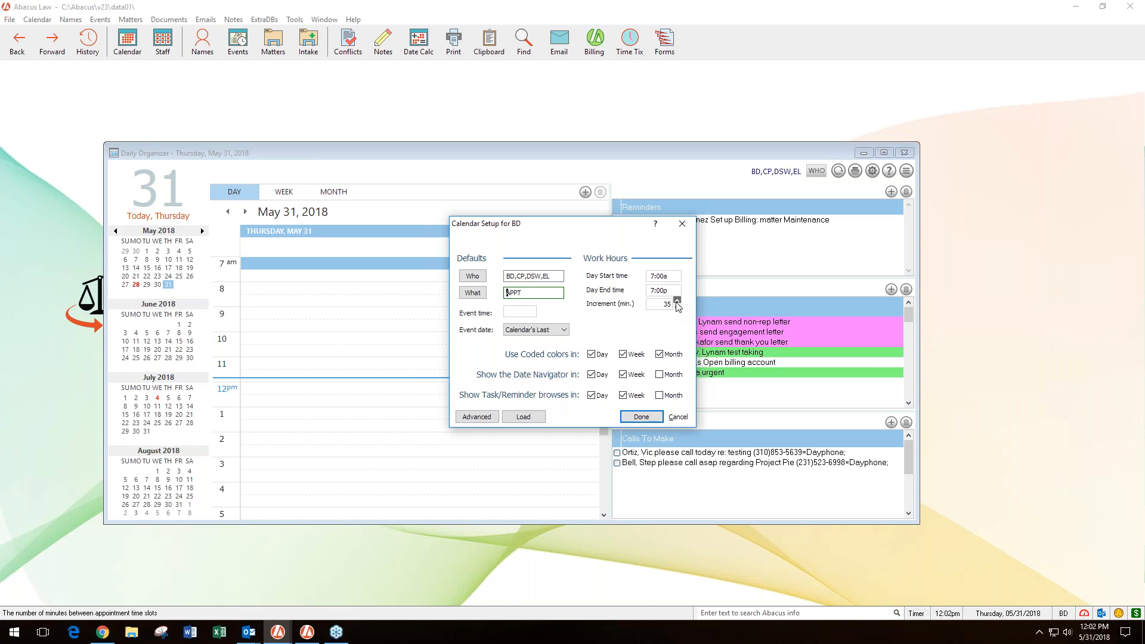
# - Set the calendar's time increment to 60 minutes and check the day view across the whole day
pyautogui.click(677, 301)
pyautogui.click(642, 417)
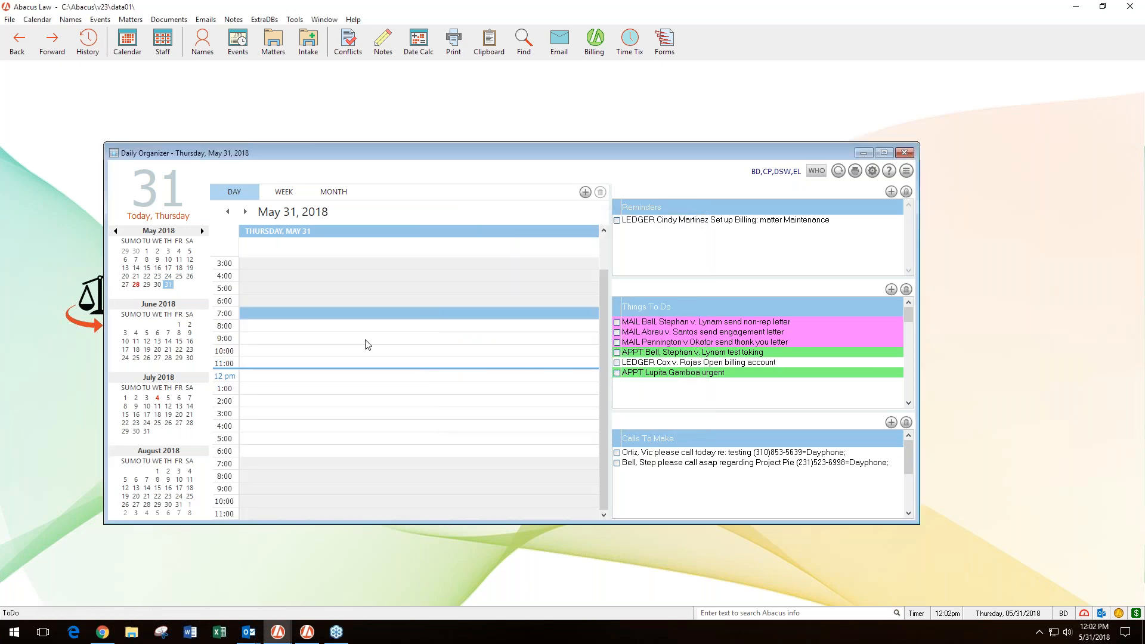
pyautogui.scroll(1, 252, 349)
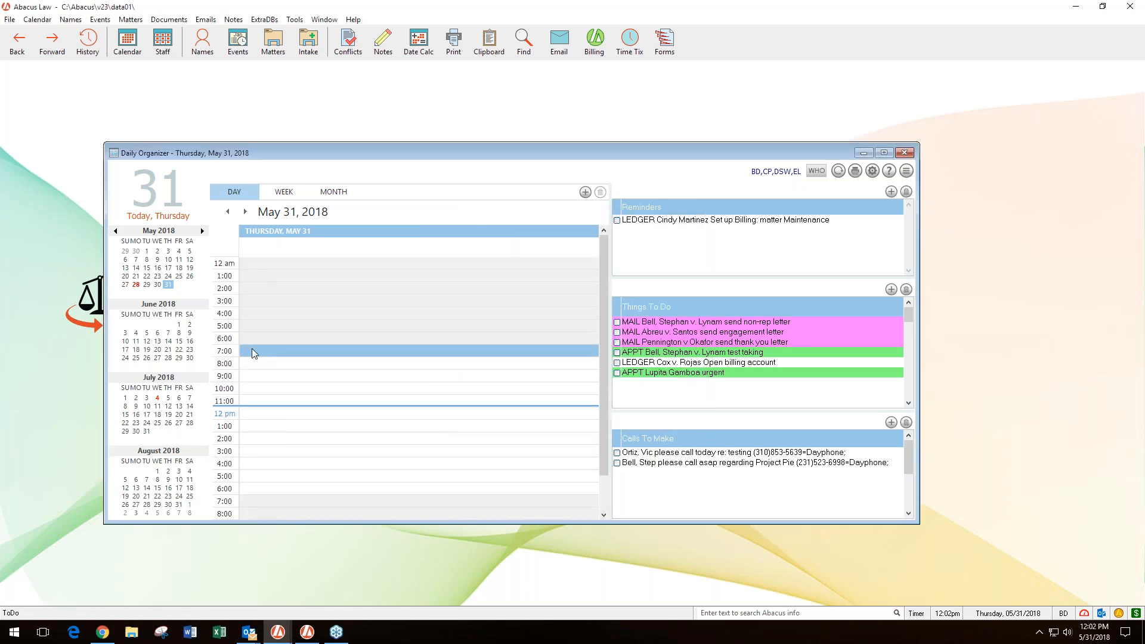
pyautogui.scroll(-3, 264, 337)
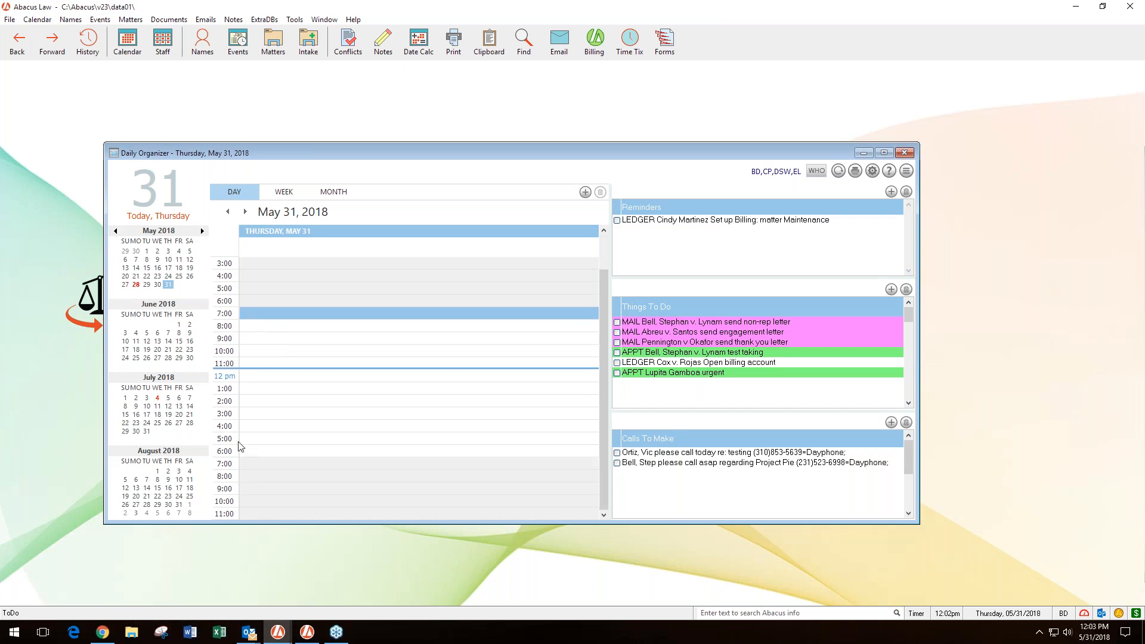
# - Set the calendar's time increment to 30 minutes in the calendar setup
pyautogui.click(872, 171)
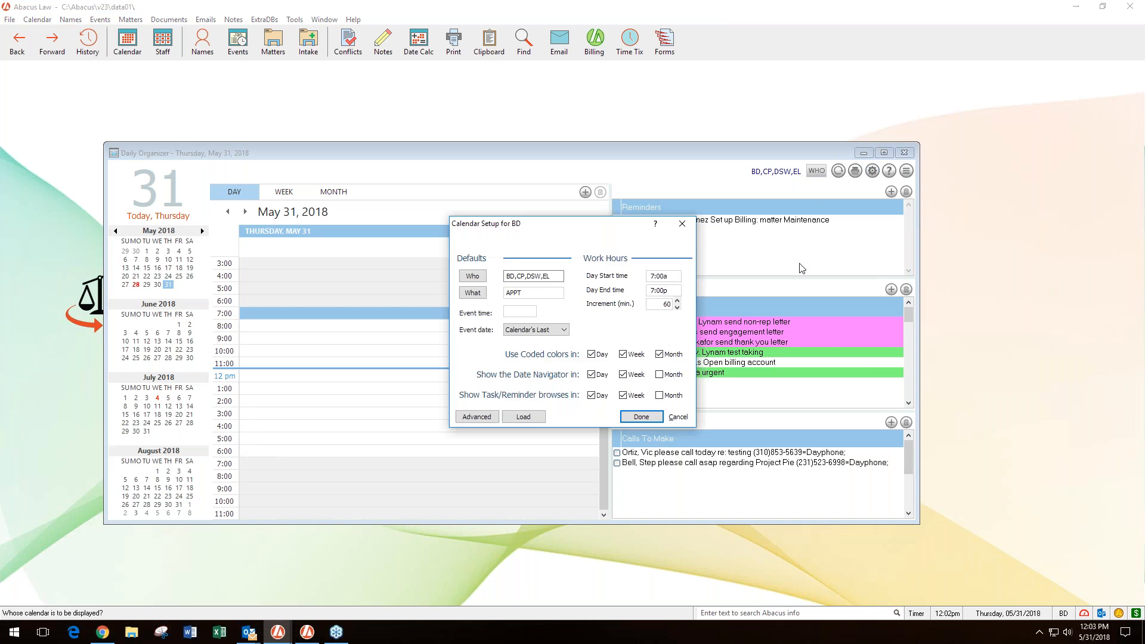
pyautogui.click(678, 308)
pyautogui.click(678, 308)
pyautogui.moveTo(516, 358)
pyautogui.click(649, 419)
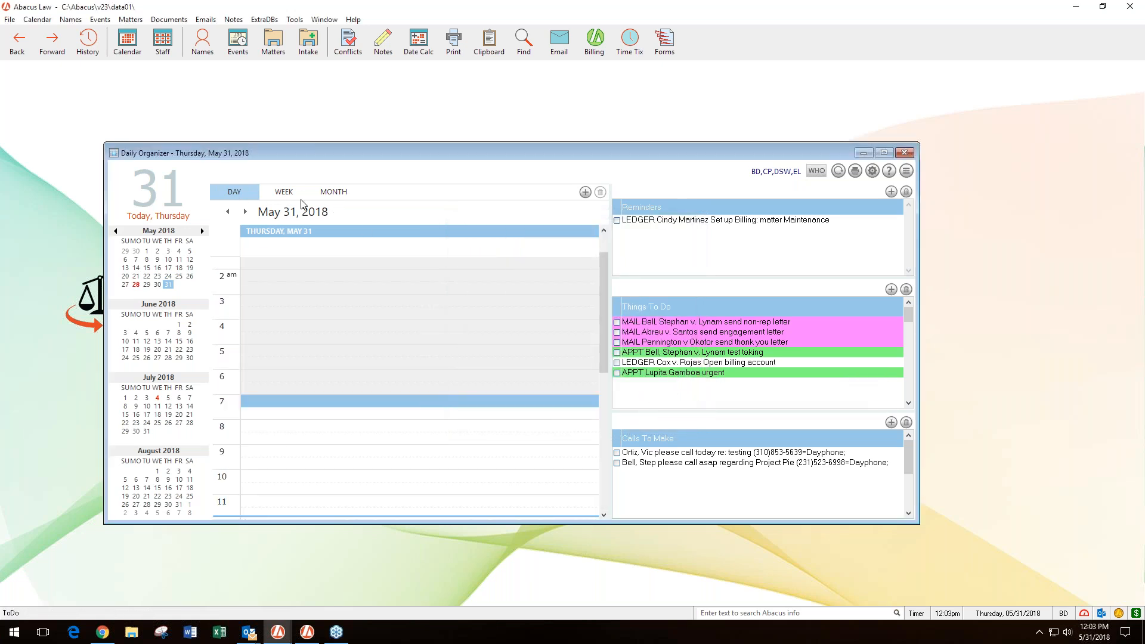
# - Look at the calendar in its week and month layouts and return to the day layout
pyautogui.click(284, 191)
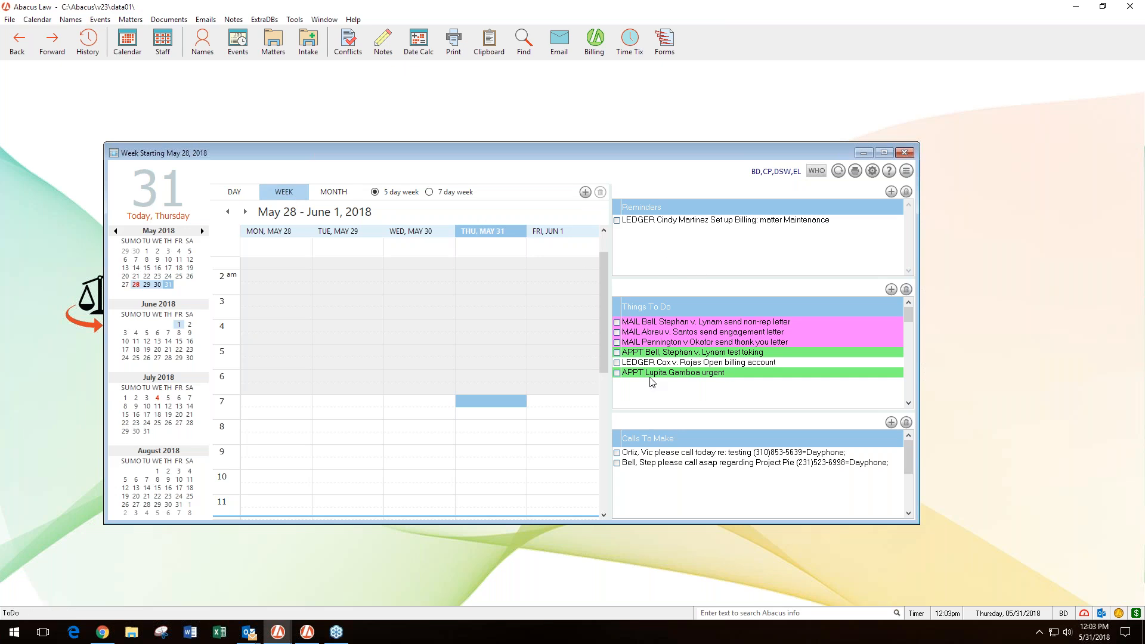
pyautogui.click(336, 194)
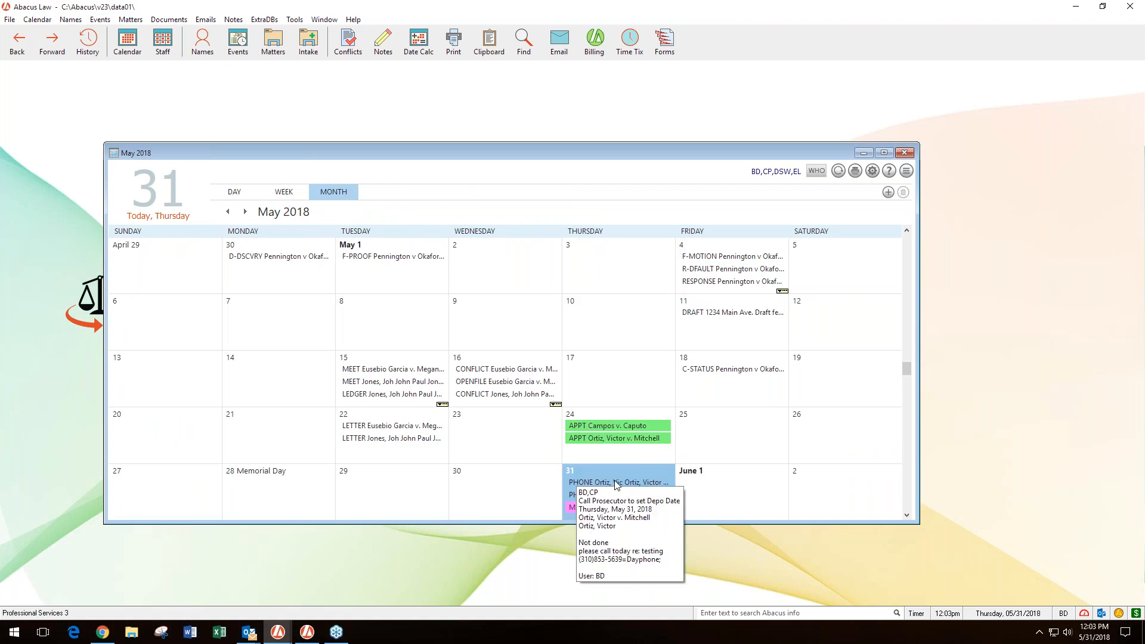
pyautogui.click(246, 199)
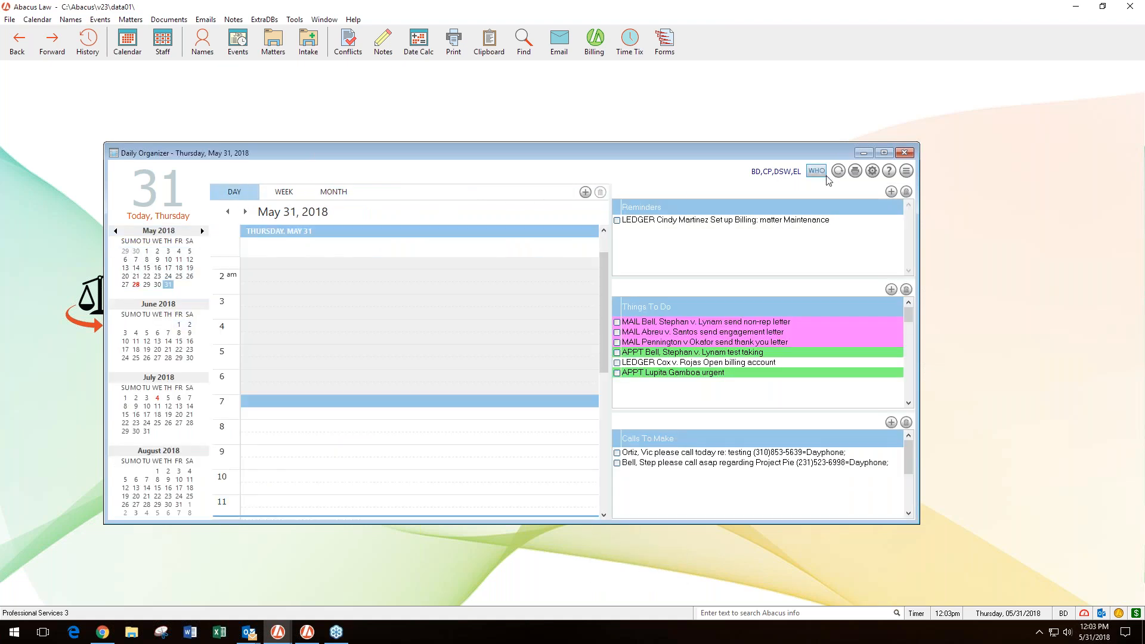
# - Review the coded colors, Date Navigator and Task/Reminder display options for the day, week and month views in the calendar setup
pyautogui.click(872, 171)
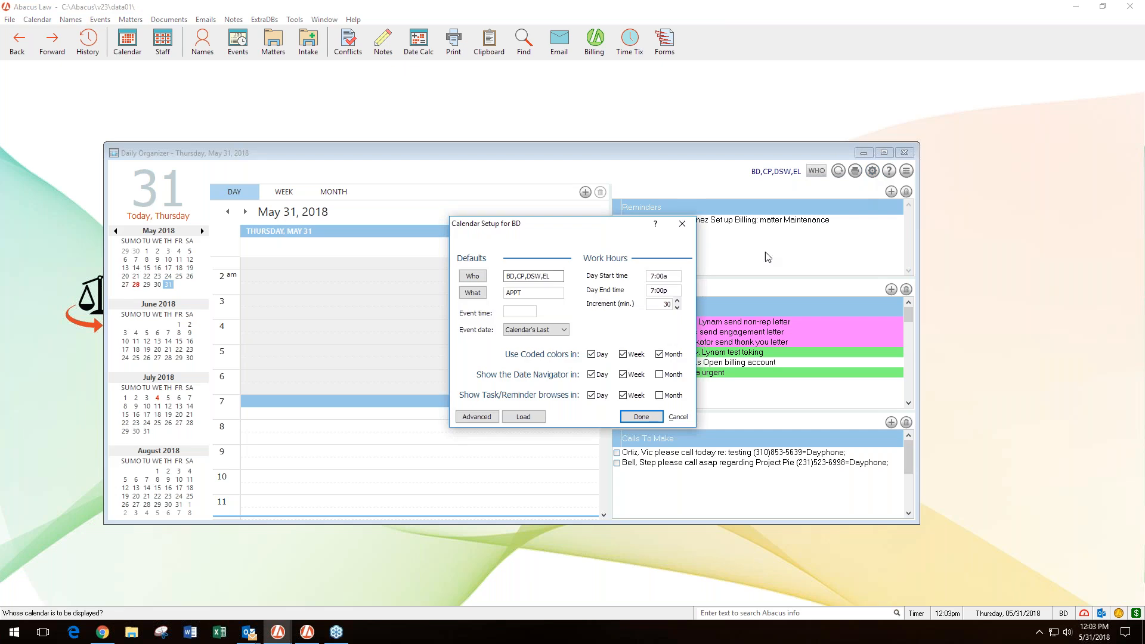
pyautogui.click(660, 354)
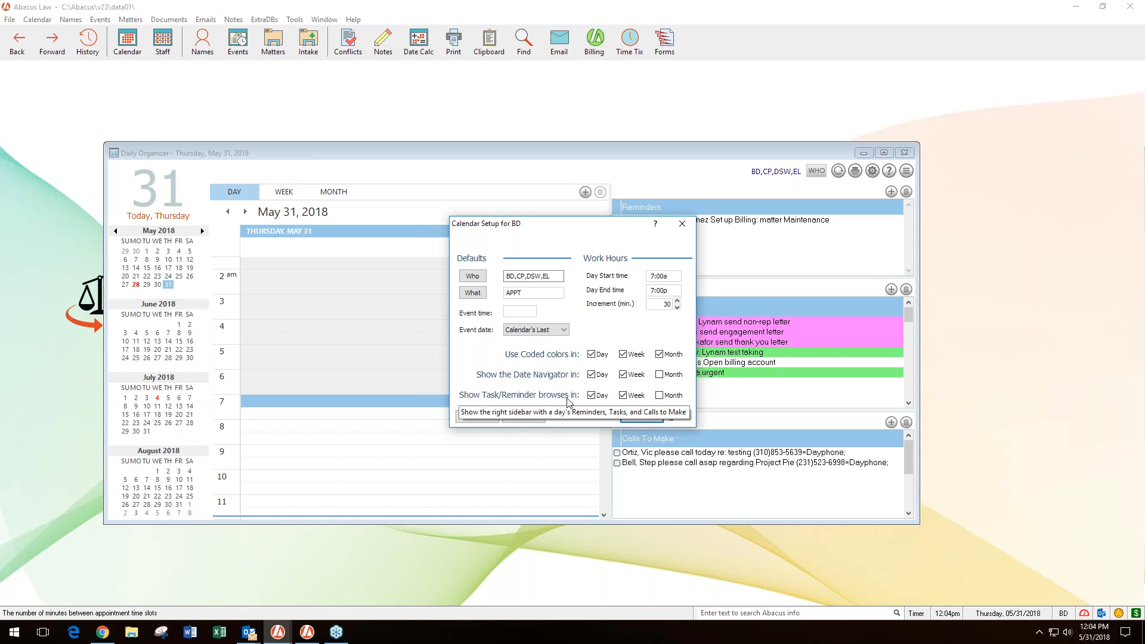
pyautogui.moveTo(543, 227); pyautogui.dragTo(414, 230)
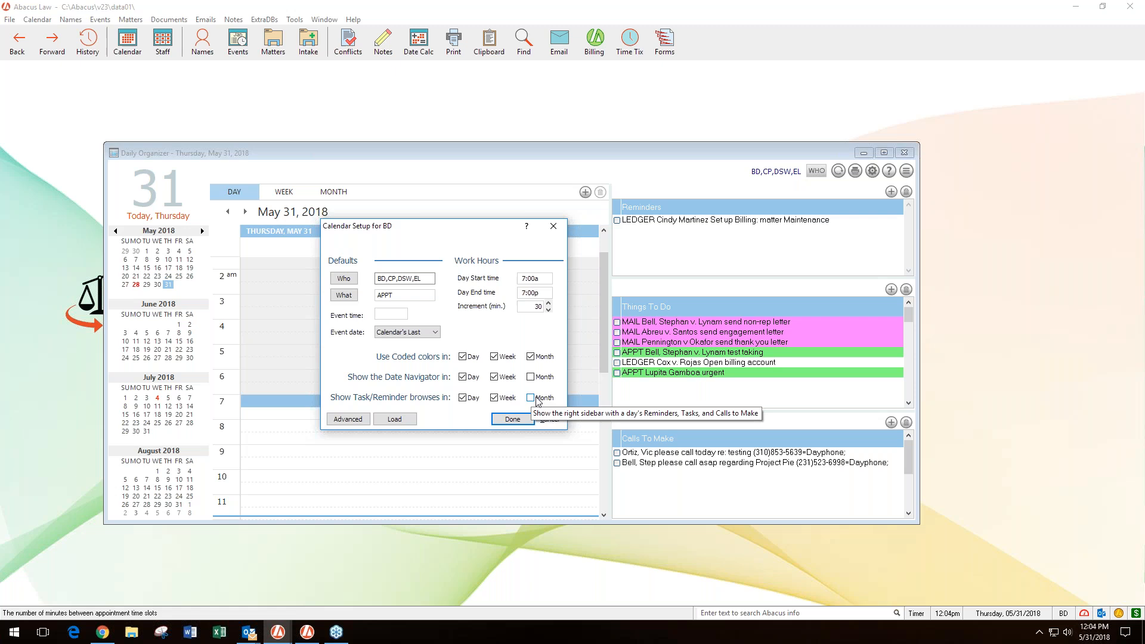
pyautogui.click(512, 420)
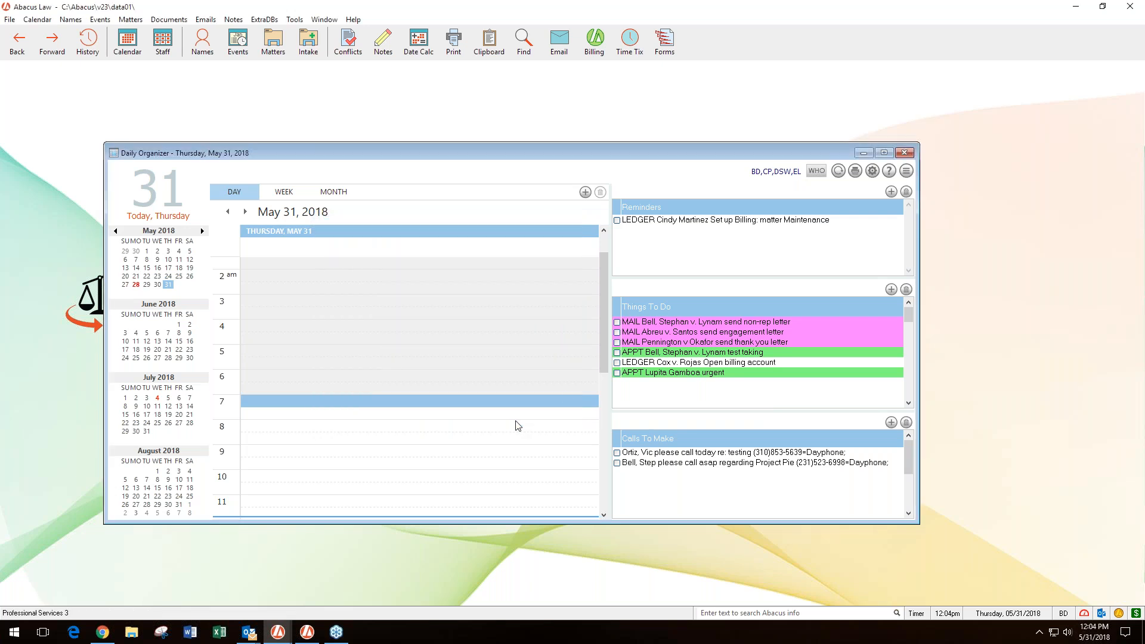
# - Clear the CP, DSW, EL and BD selections from the calendar's Who setup and apply it
pyautogui.click(817, 172)
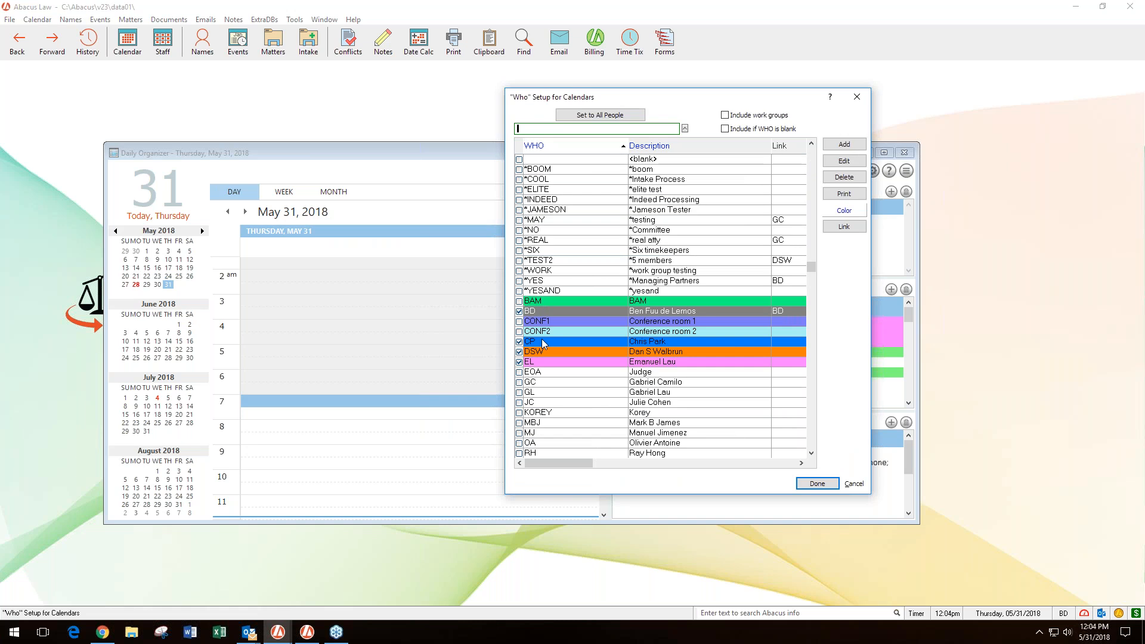
pyautogui.click(519, 342)
pyautogui.click(519, 353)
pyautogui.click(519, 362)
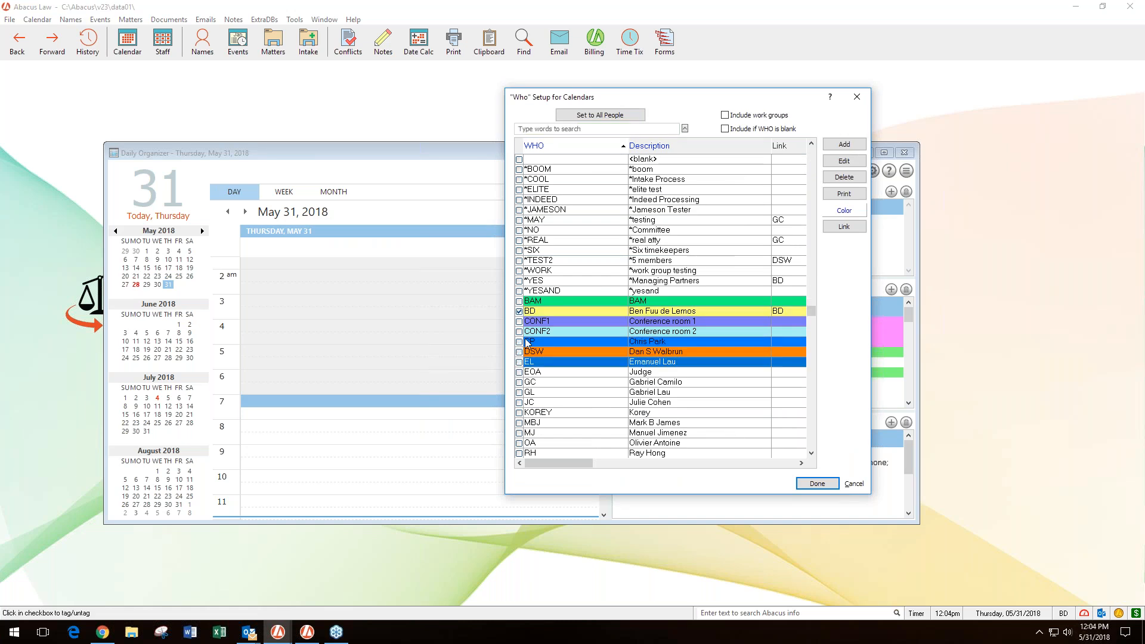
pyautogui.click(519, 313)
pyautogui.click(817, 483)
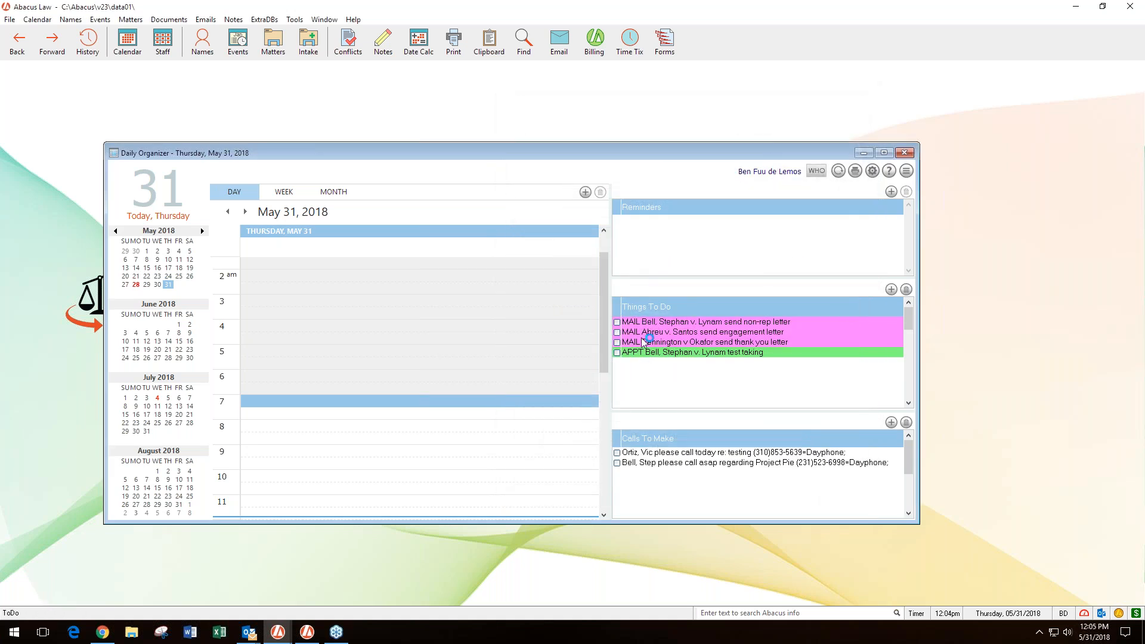
pyautogui.moveTo(647, 353)
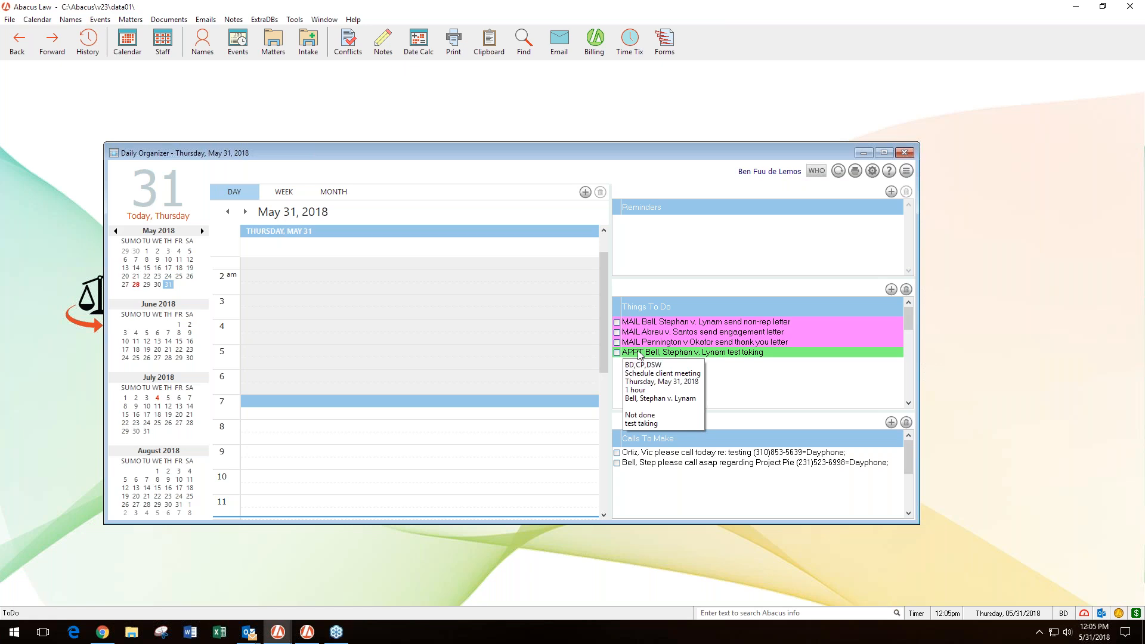
# - Select BD, CP, DSW and EL in the Who setup to display their combined calendars
pyautogui.click(815, 173)
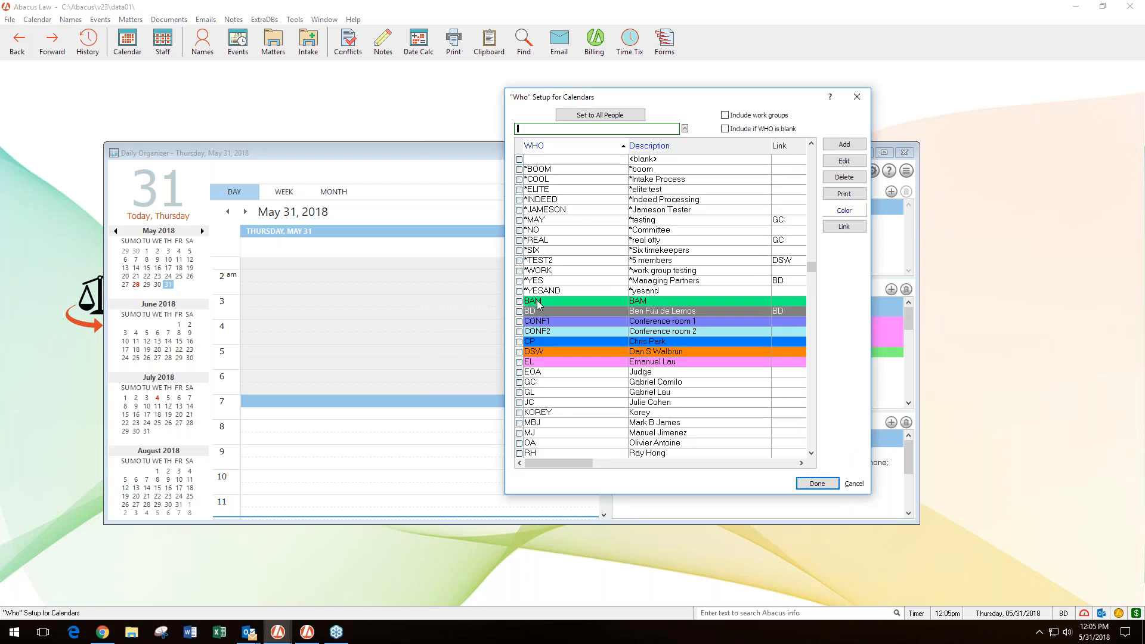
pyautogui.click(519, 311)
pyautogui.click(519, 342)
pyautogui.click(519, 352)
pyautogui.click(519, 362)
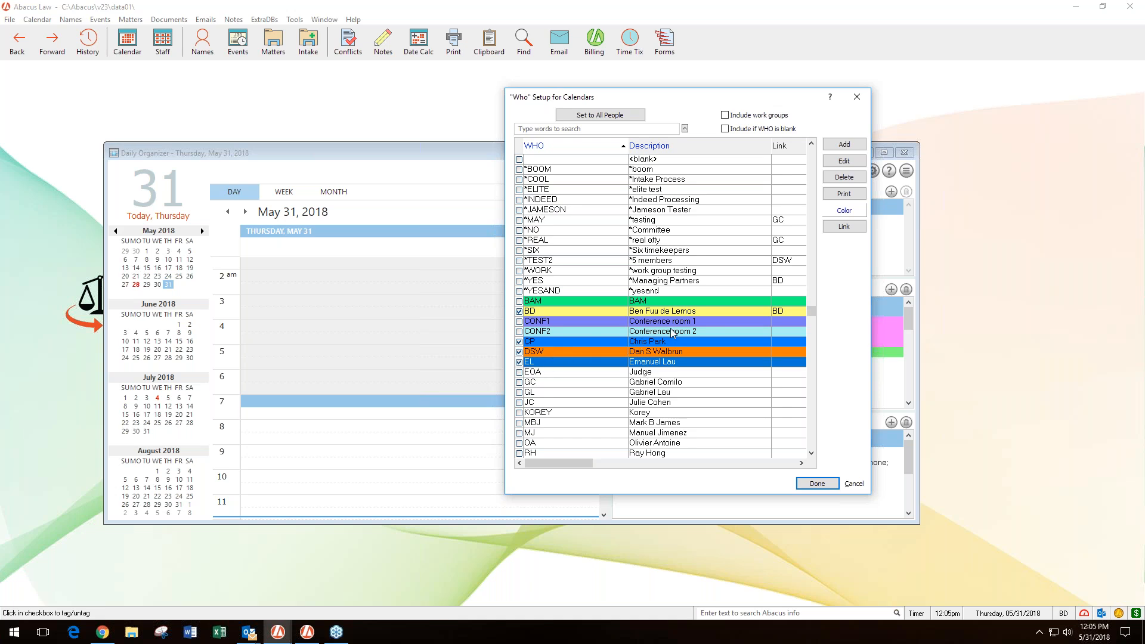
pyautogui.click(814, 483)
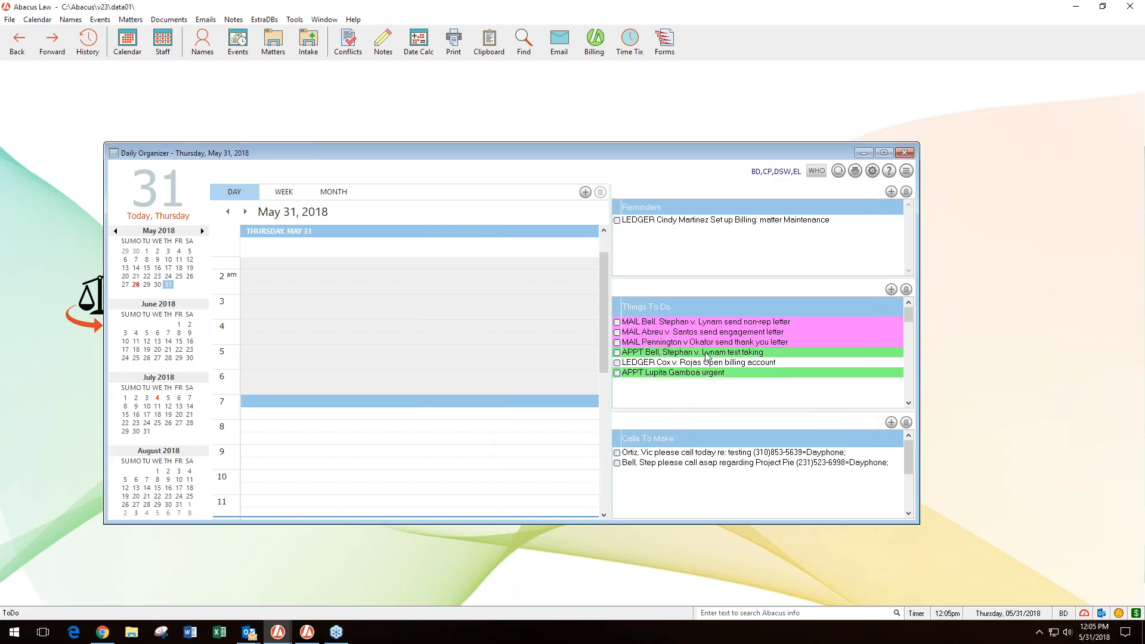
pyautogui.moveTo(707, 356)
pyautogui.moveTo(651, 224)
# - Set the calendar's event data colors to follow the WHO field in the advanced calendar setup
pyautogui.click(872, 171)
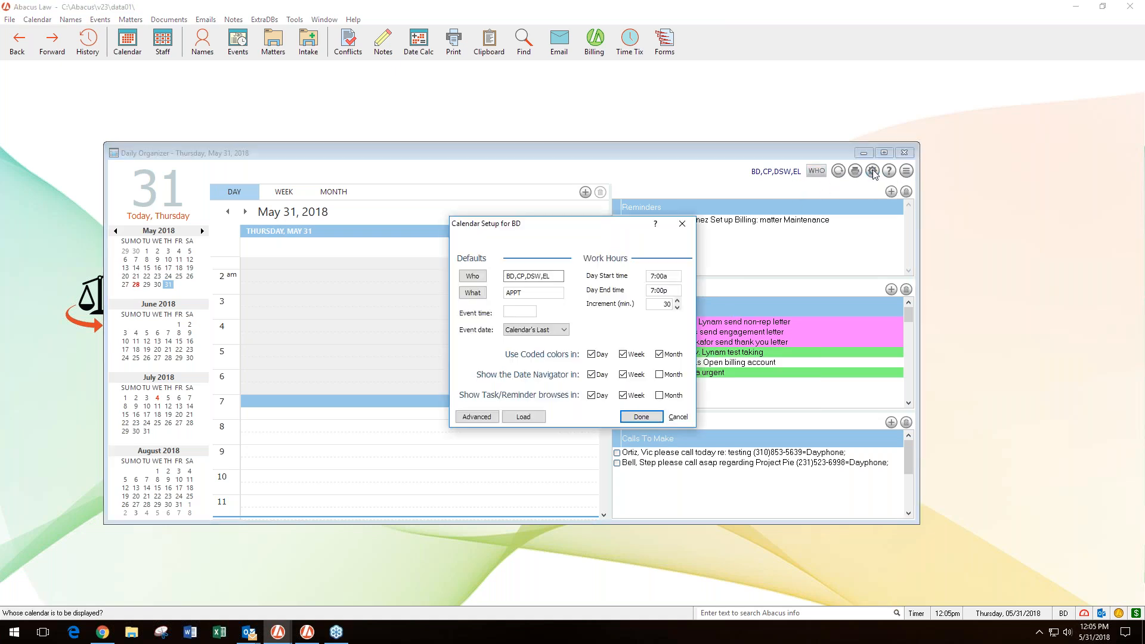
pyautogui.click(477, 416)
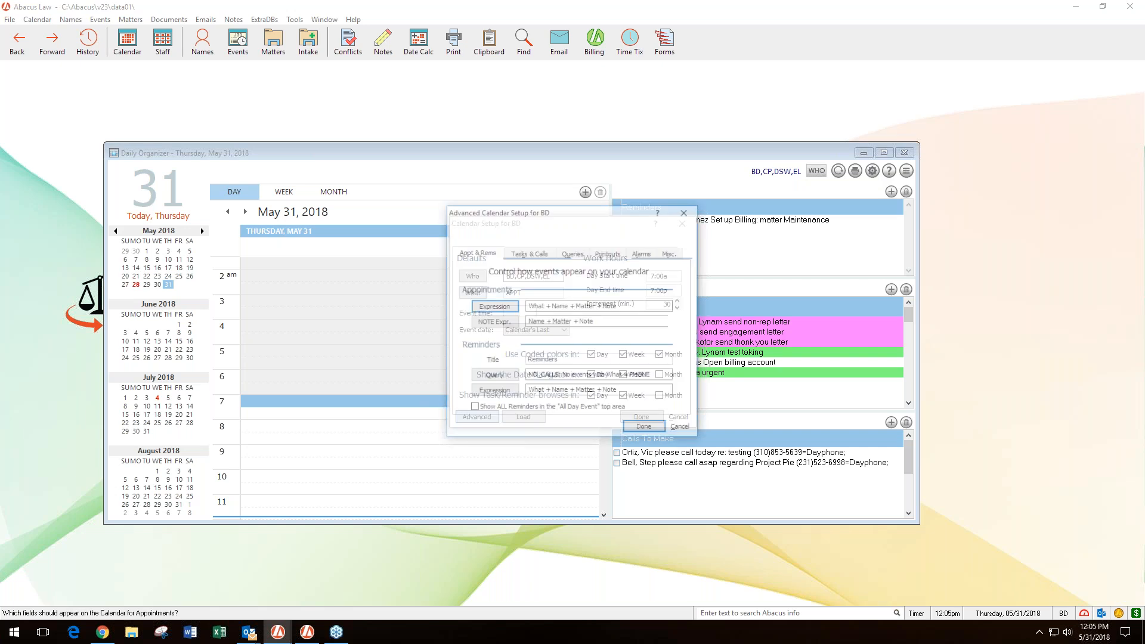
pyautogui.click(672, 253)
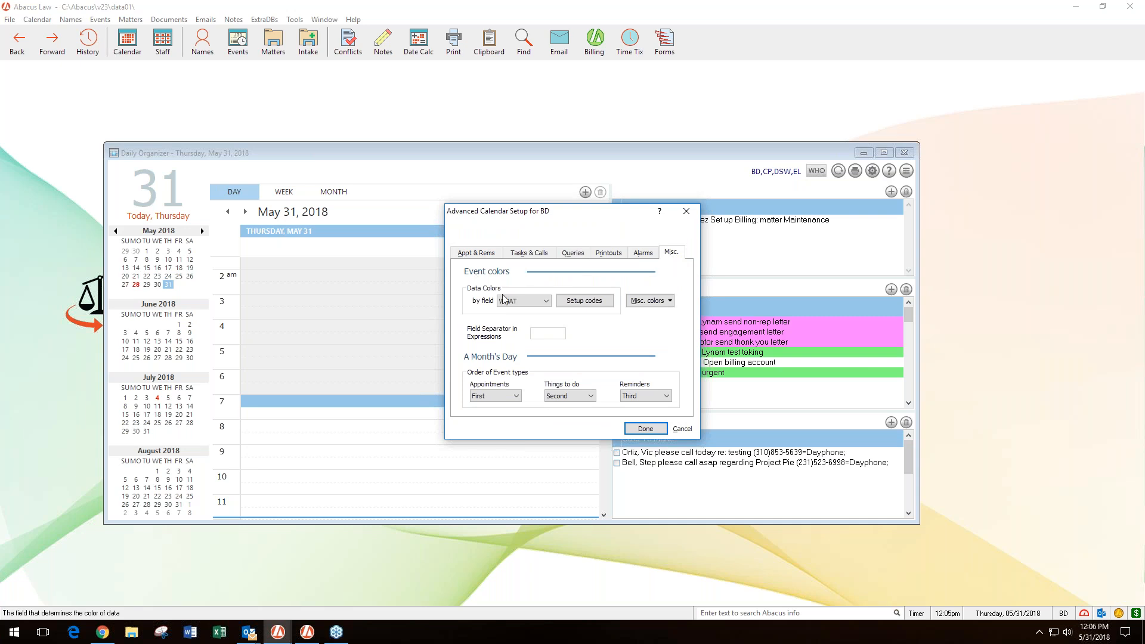
pyautogui.moveTo(505, 216); pyautogui.dragTo(395, 216)
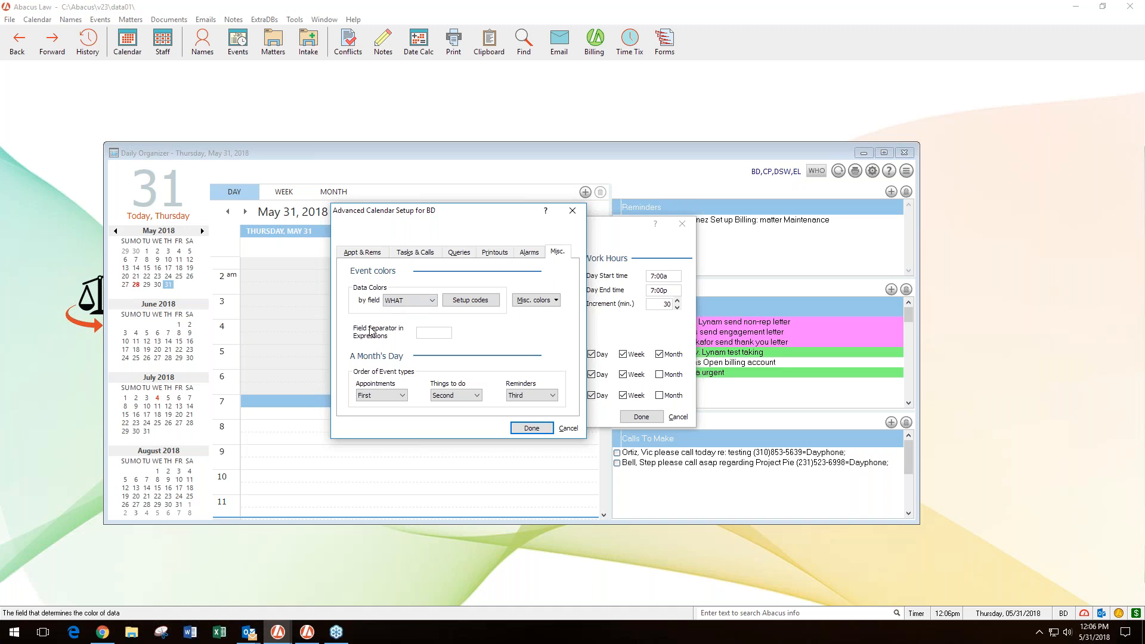
pyautogui.click(433, 302)
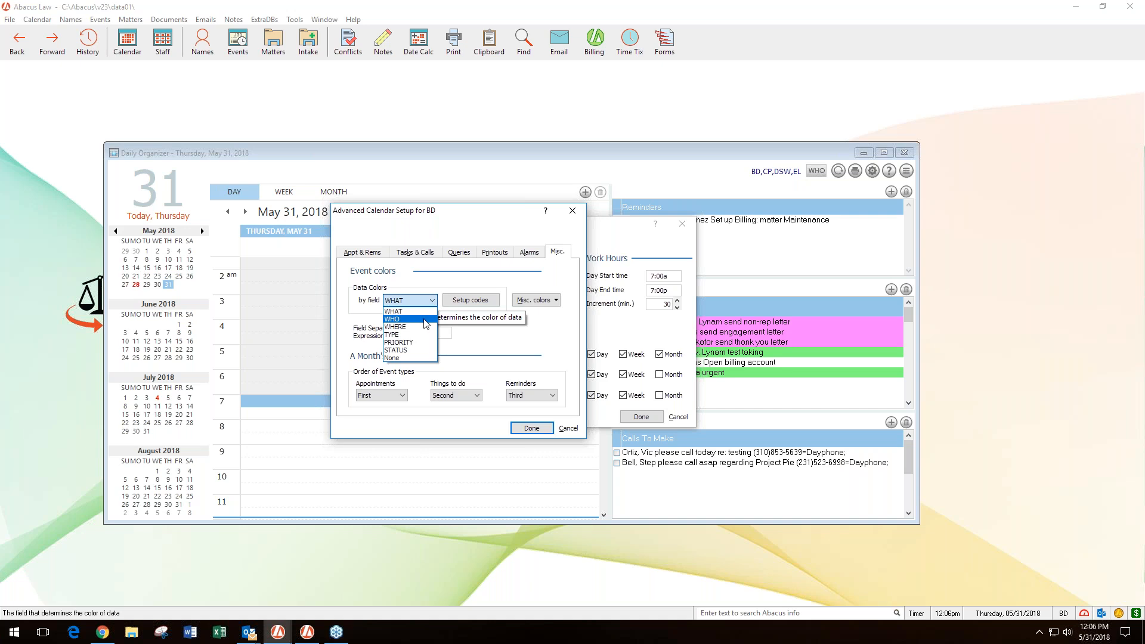
pyautogui.click(426, 320)
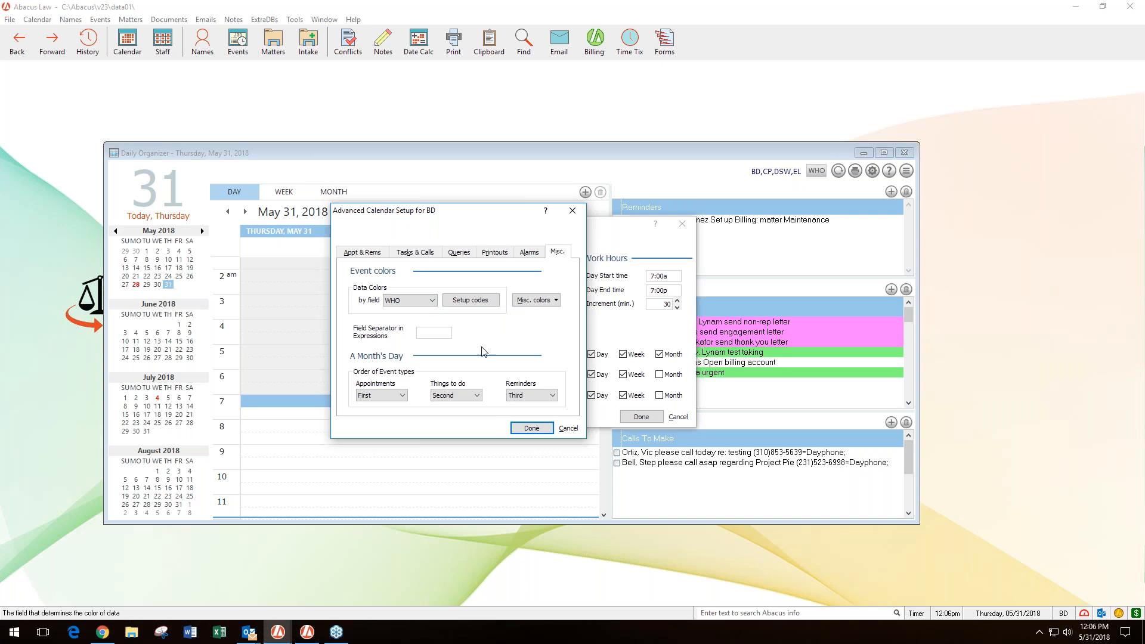
pyautogui.click(530, 428)
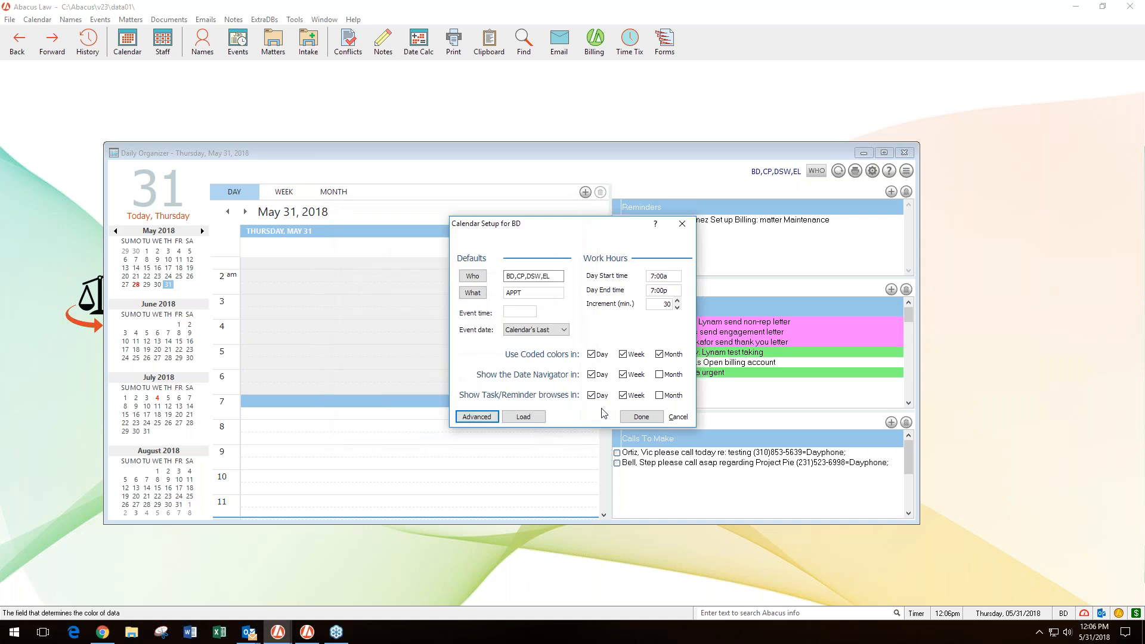
pyautogui.click(635, 419)
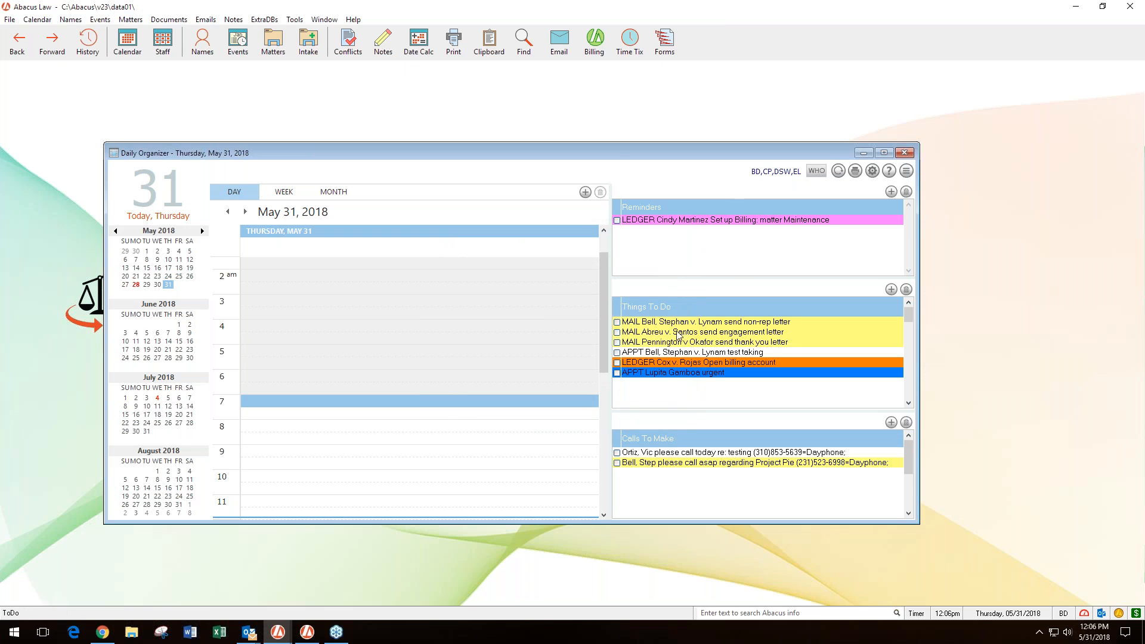
# - Assign brown (red 128, green 64, blue 0) as the color for OA in the Who setup and apply it
pyautogui.moveTo(644, 336)
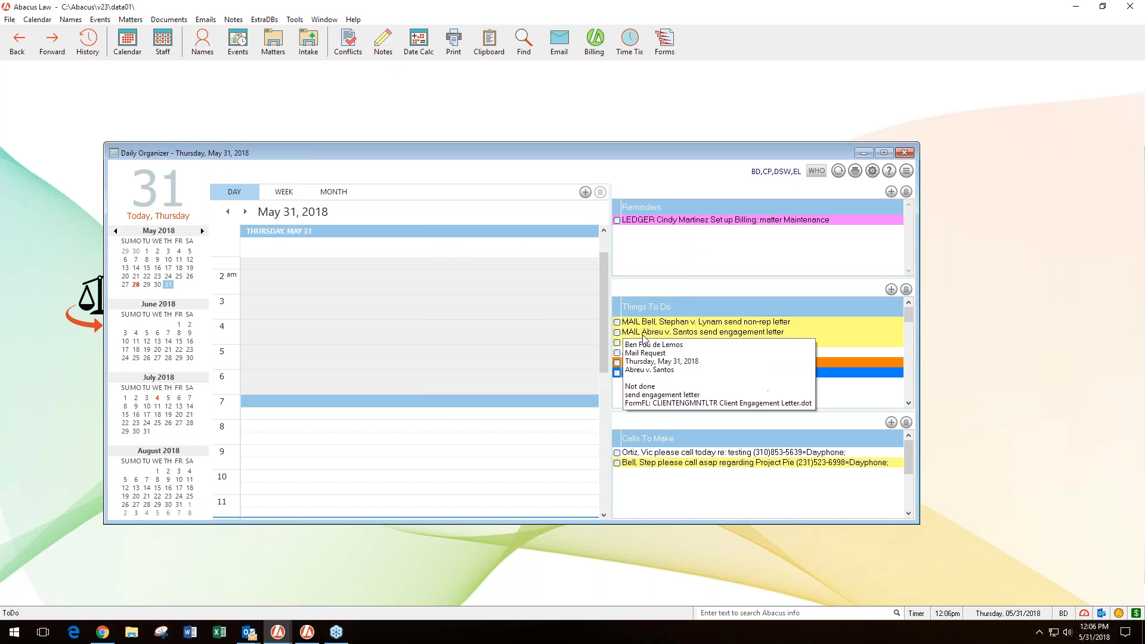
pyautogui.click(817, 171)
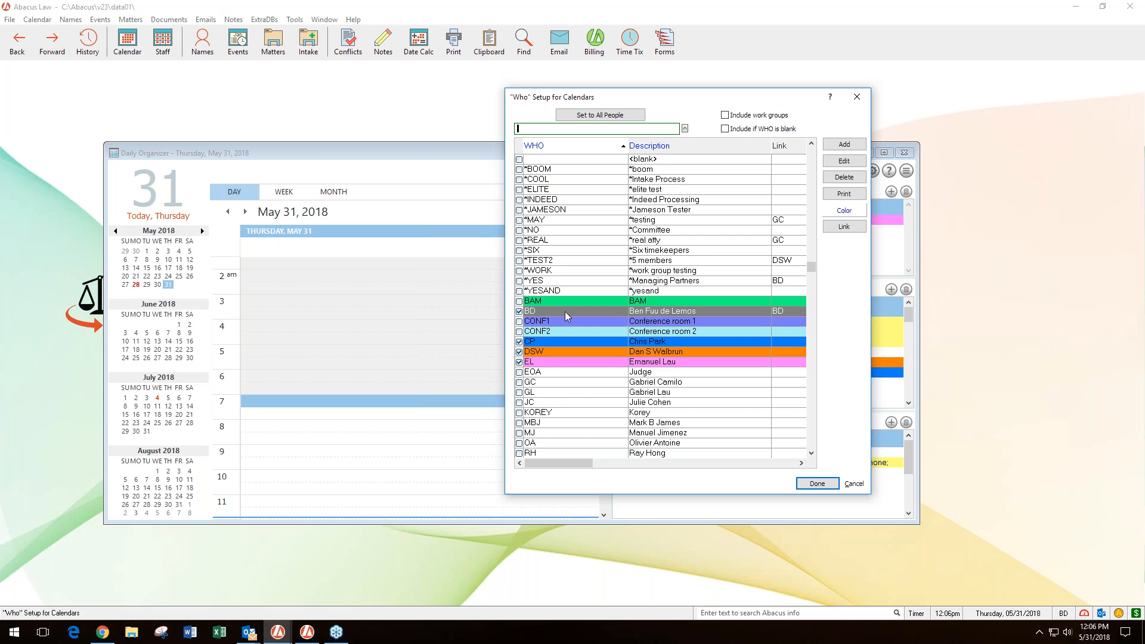
pyautogui.click(557, 324)
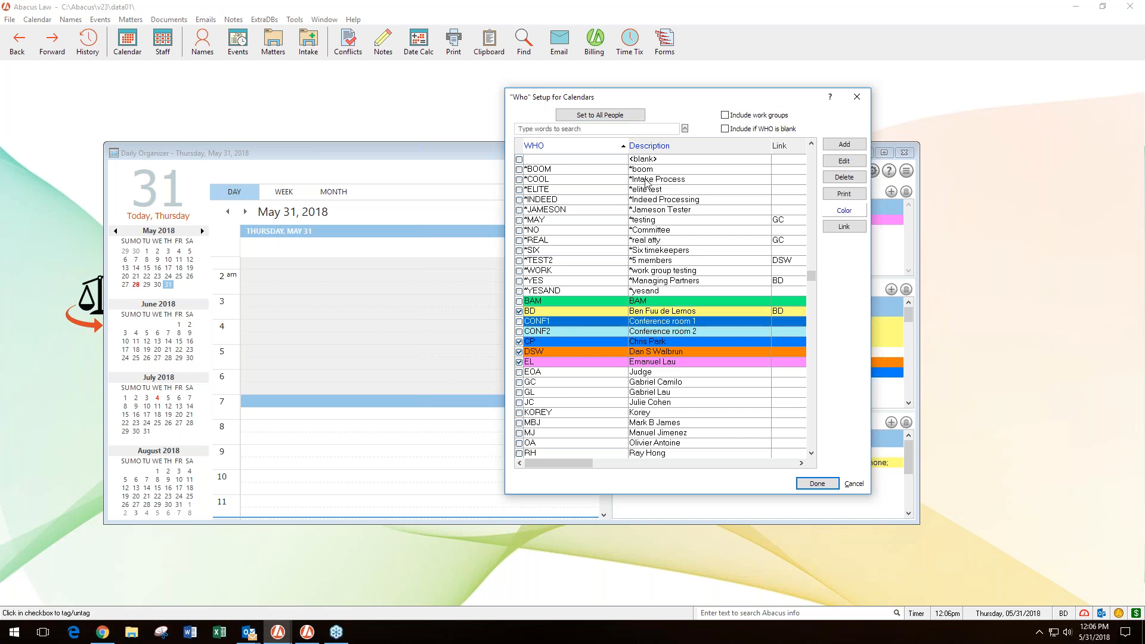
pyautogui.moveTo(620, 97); pyautogui.dragTo(305, 77)
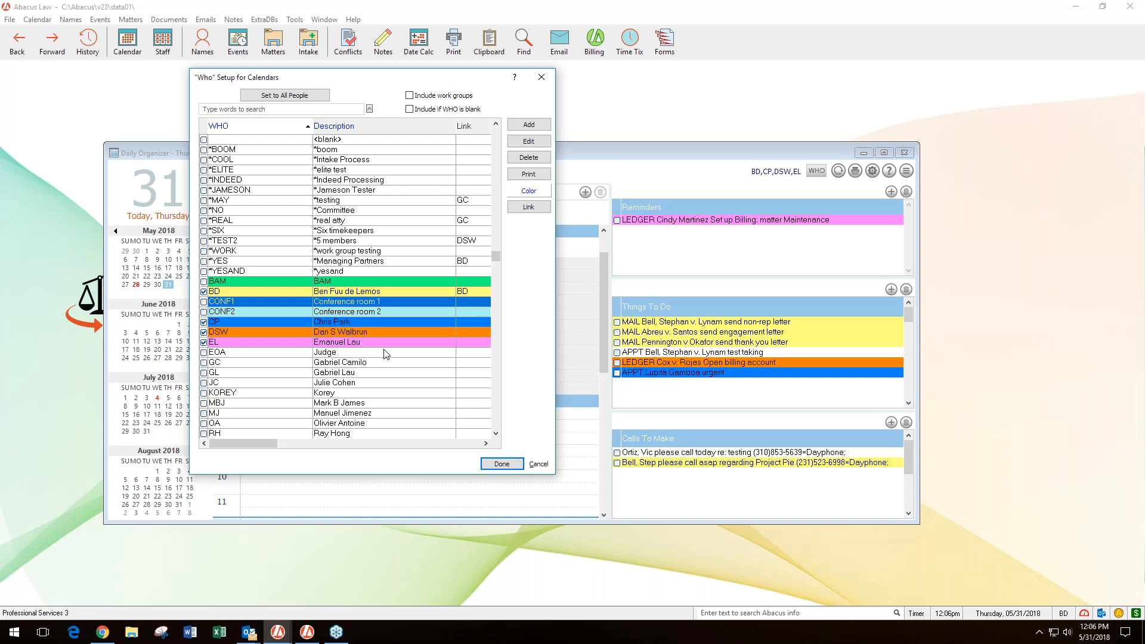
pyautogui.click(367, 362)
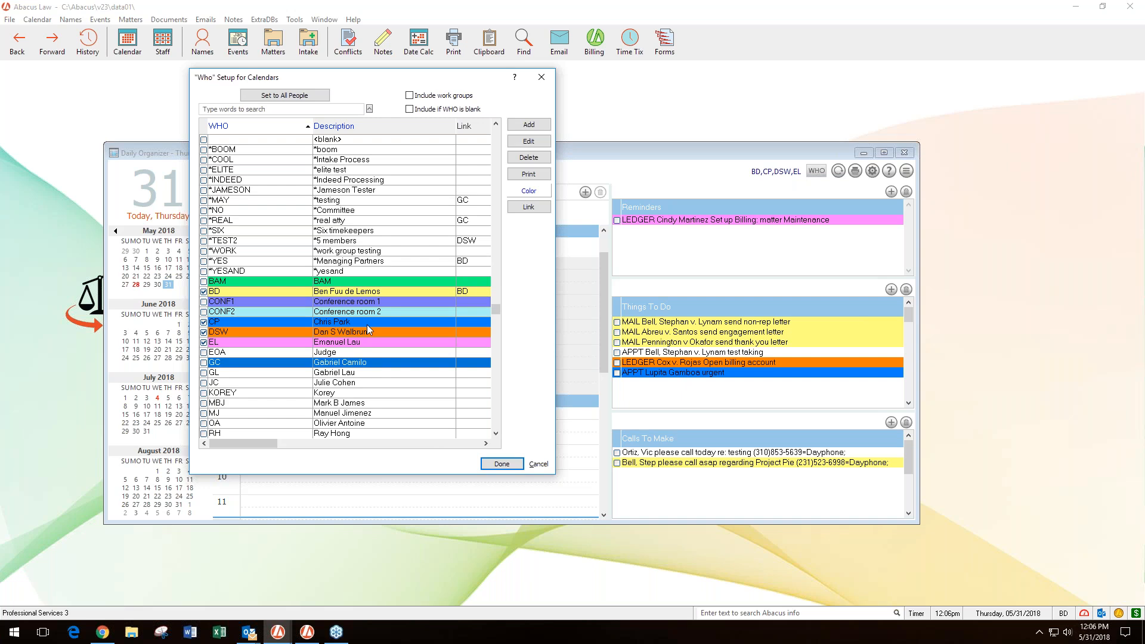
pyautogui.click(204, 302)
pyautogui.click(242, 424)
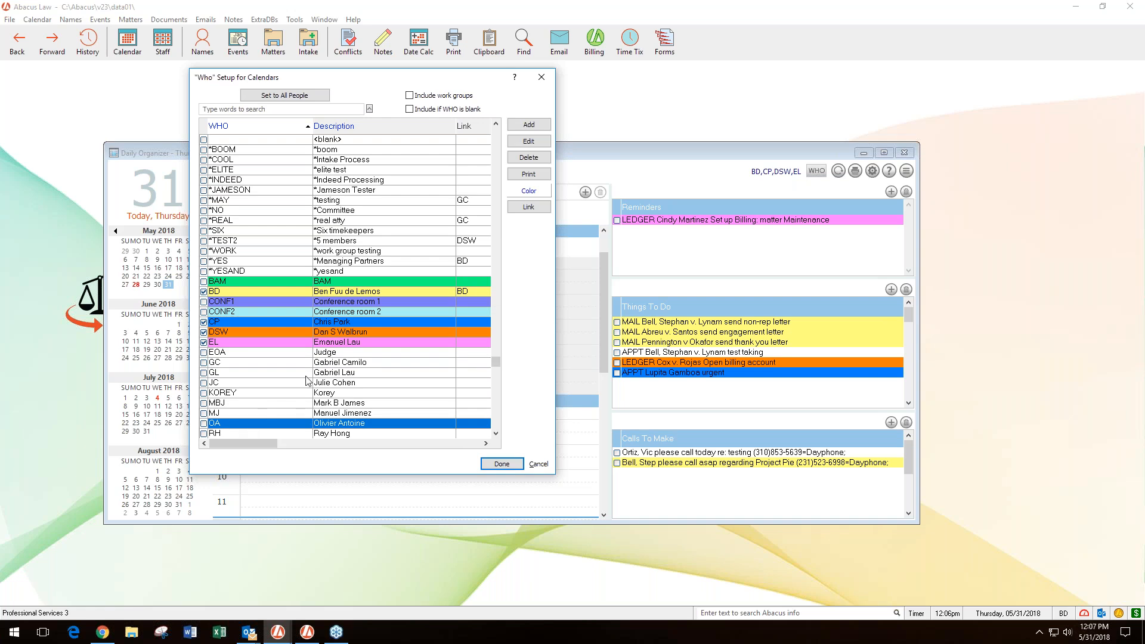
pyautogui.click(523, 191)
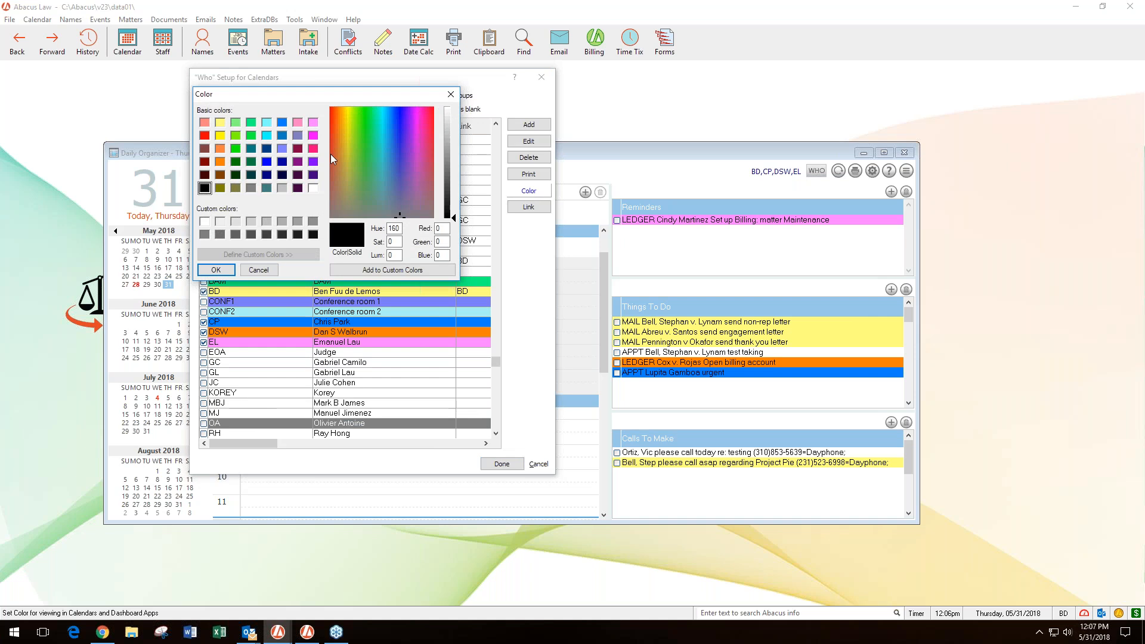
pyautogui.click(220, 175)
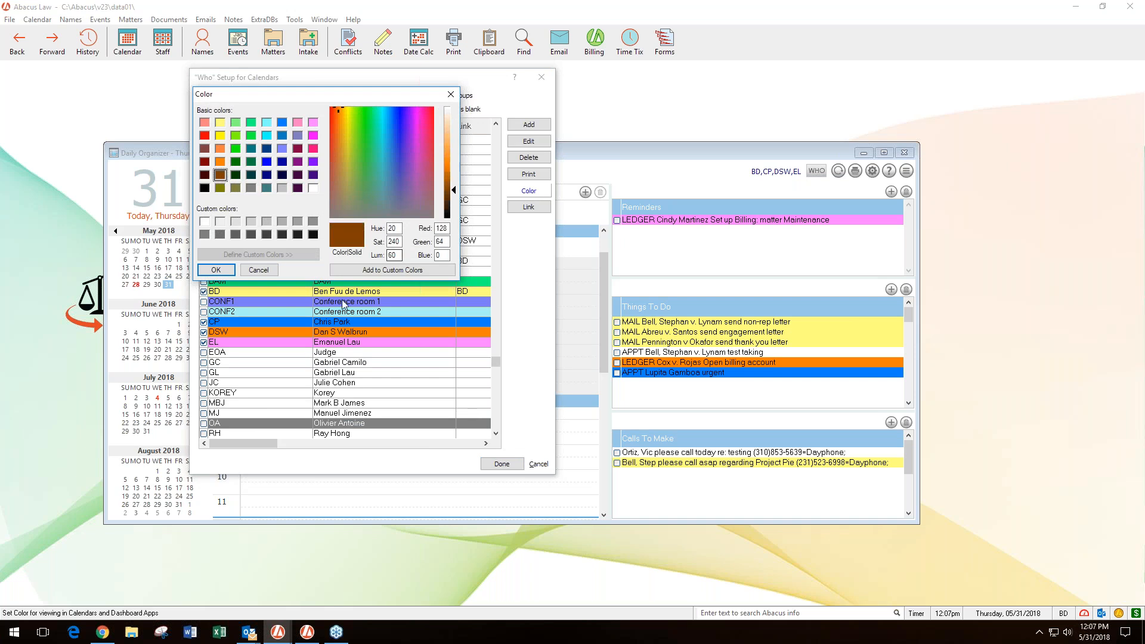
pyautogui.click(216, 270)
pyautogui.click(501, 464)
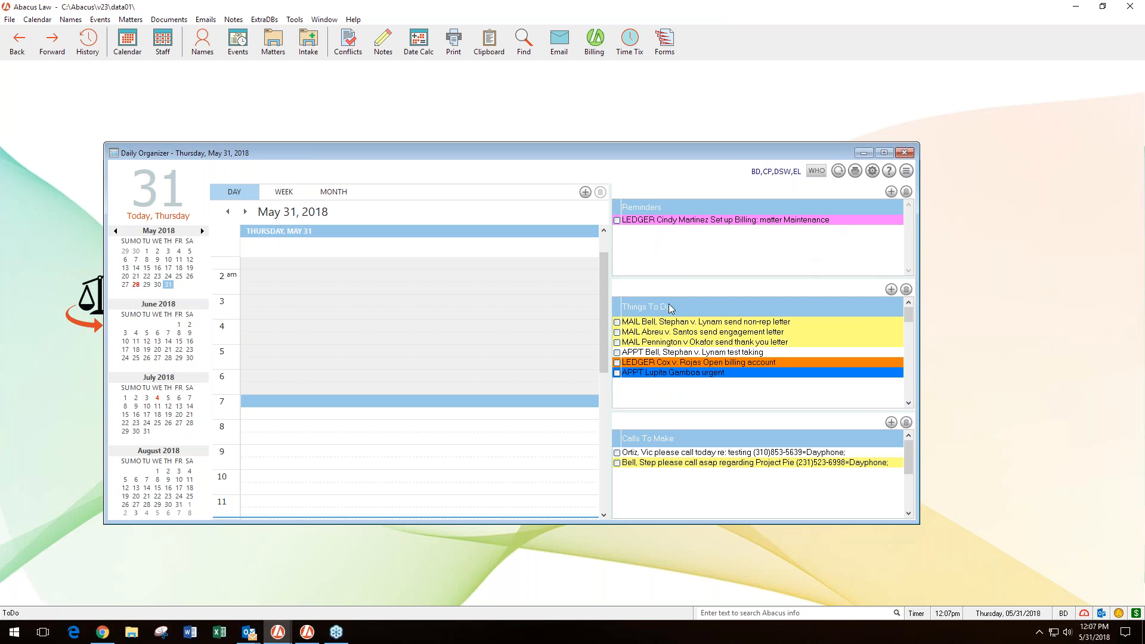
# - Set the event data colors to follow the WHAT field in the advanced calendar setup and apply the calendar setup
pyautogui.click(872, 172)
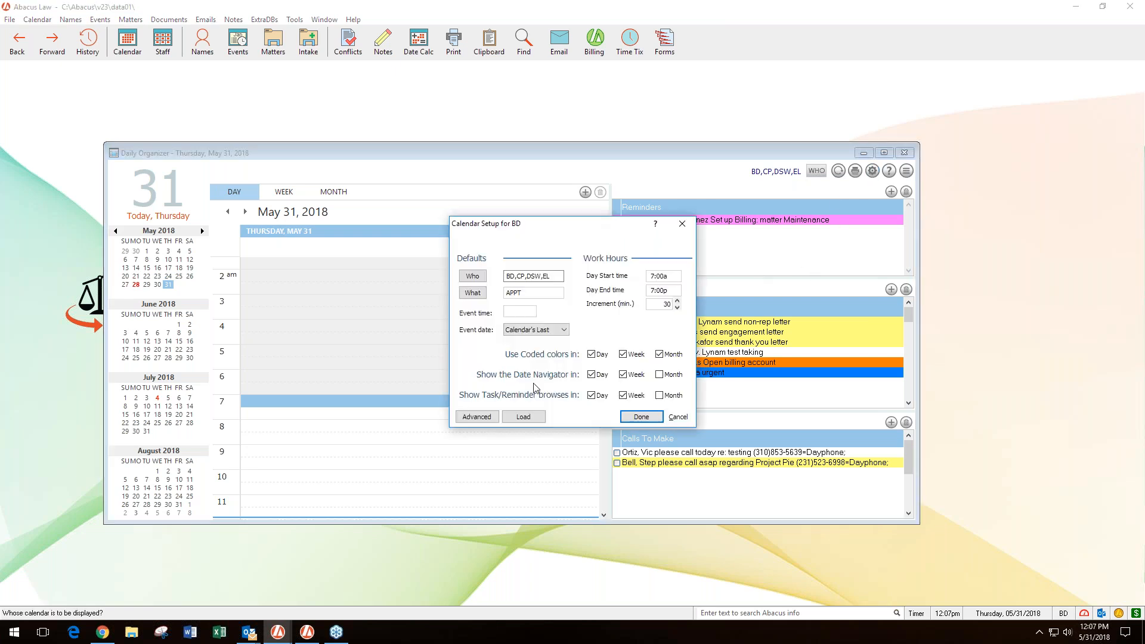
pyautogui.click(480, 413)
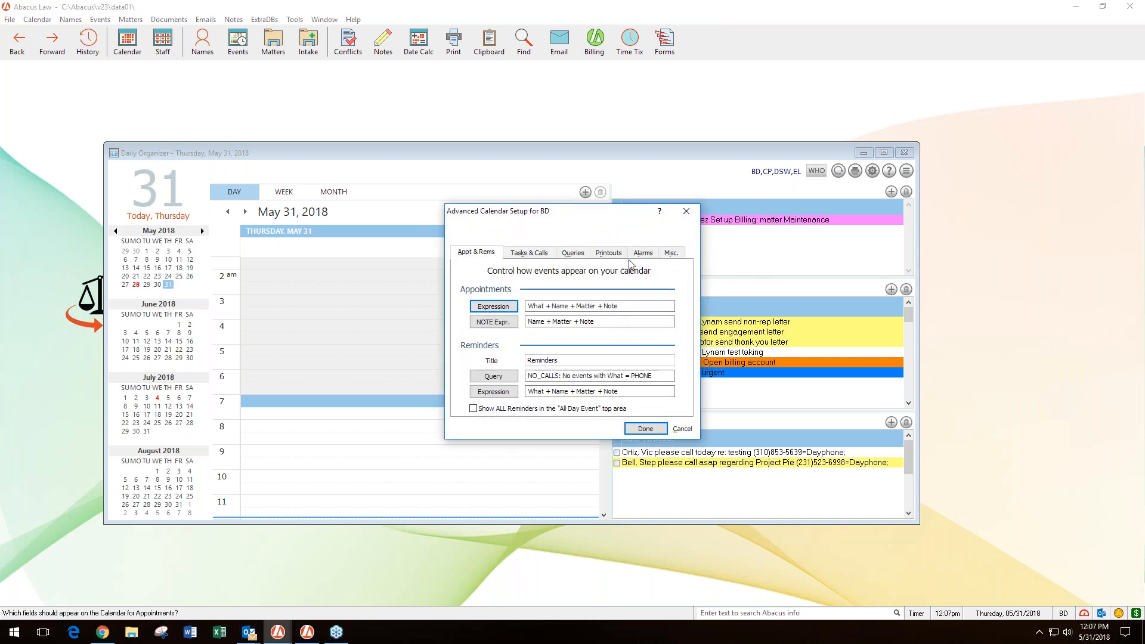
pyautogui.click(672, 256)
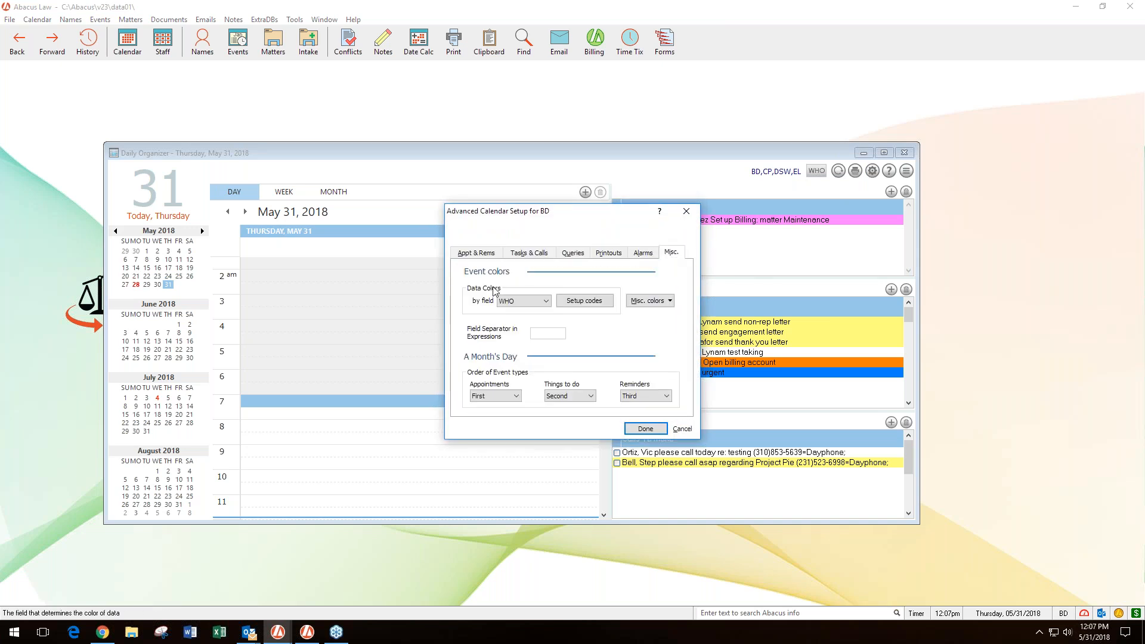
pyautogui.click(507, 302)
pyautogui.click(513, 317)
pyautogui.click(642, 429)
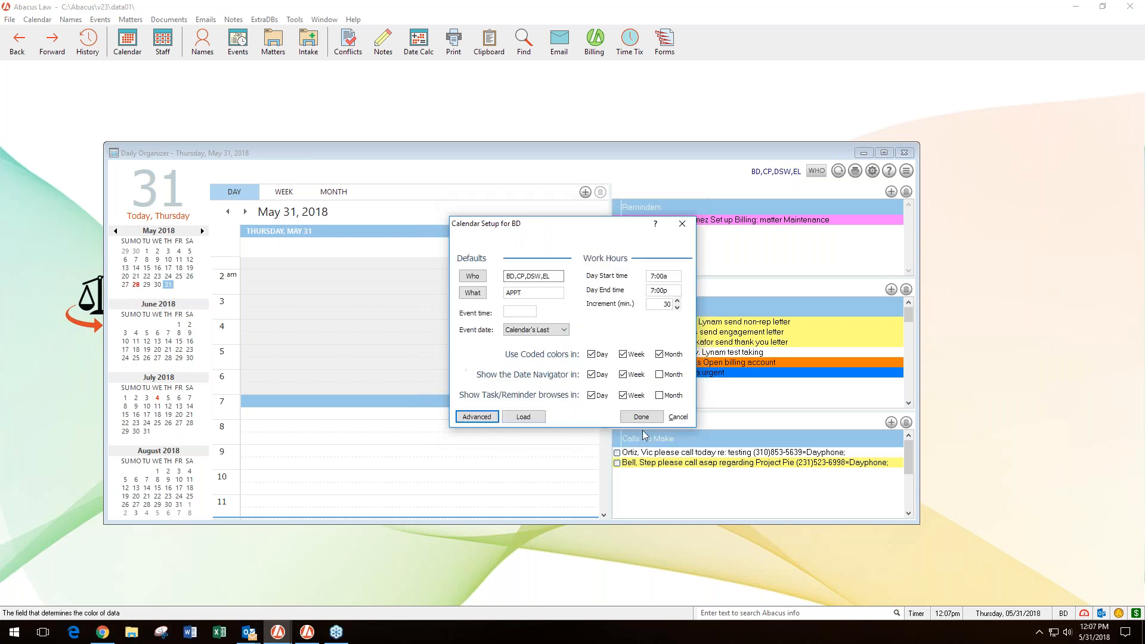
pyautogui.click(637, 416)
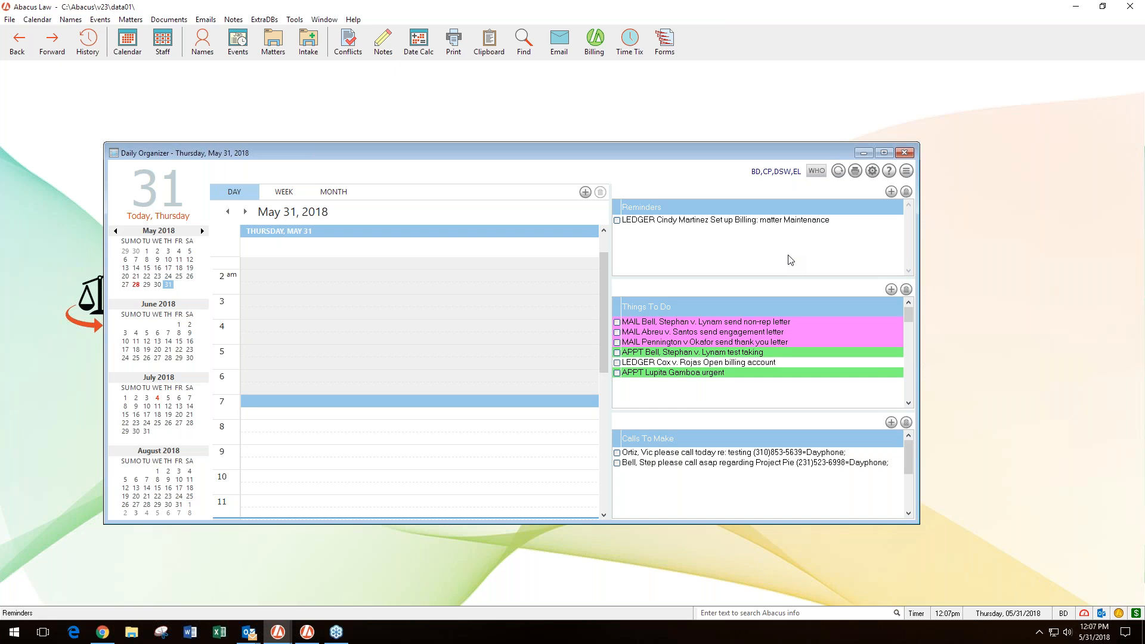
# - Review the fields available for determining event data colors in the advanced calendar setup, then close the calendar setup
pyautogui.click(873, 172)
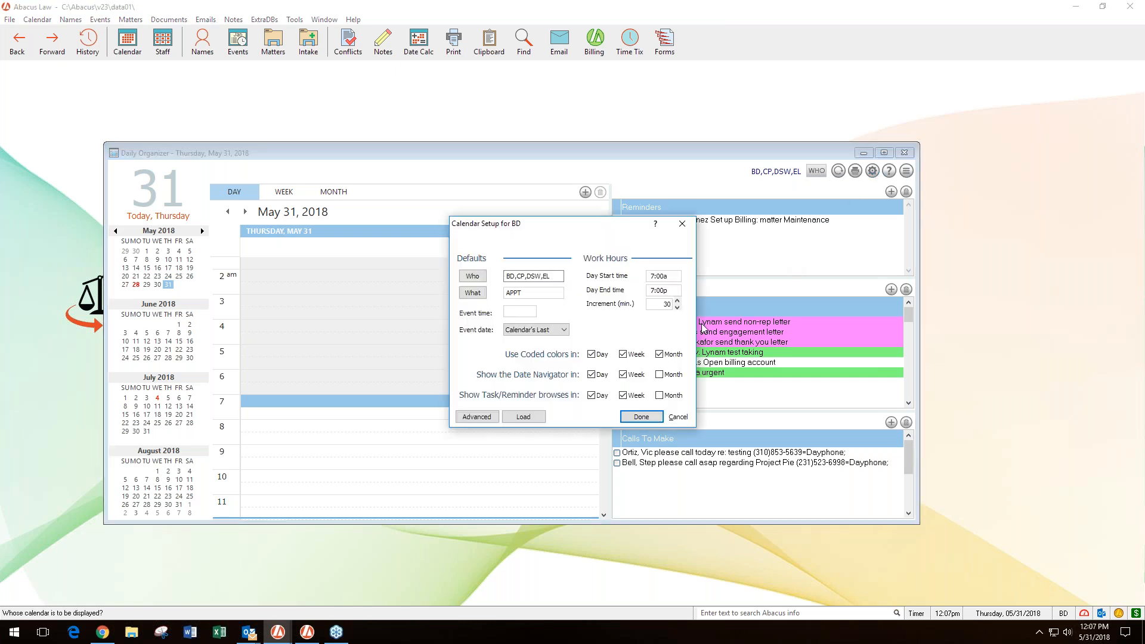
pyautogui.click(477, 416)
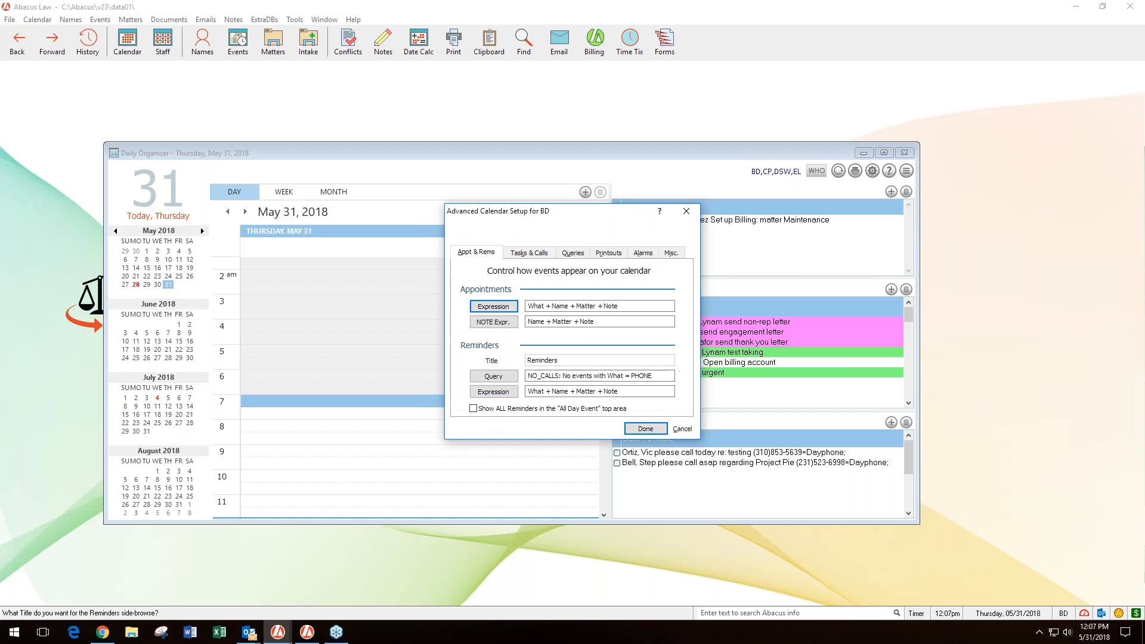
pyautogui.click(672, 253)
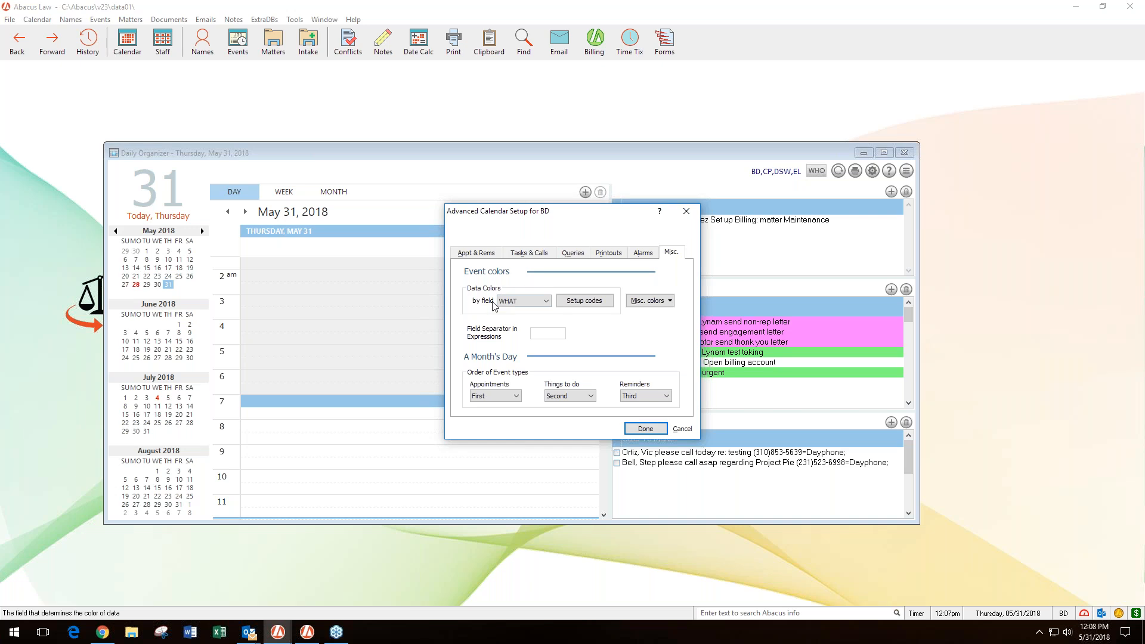
pyautogui.click(545, 301)
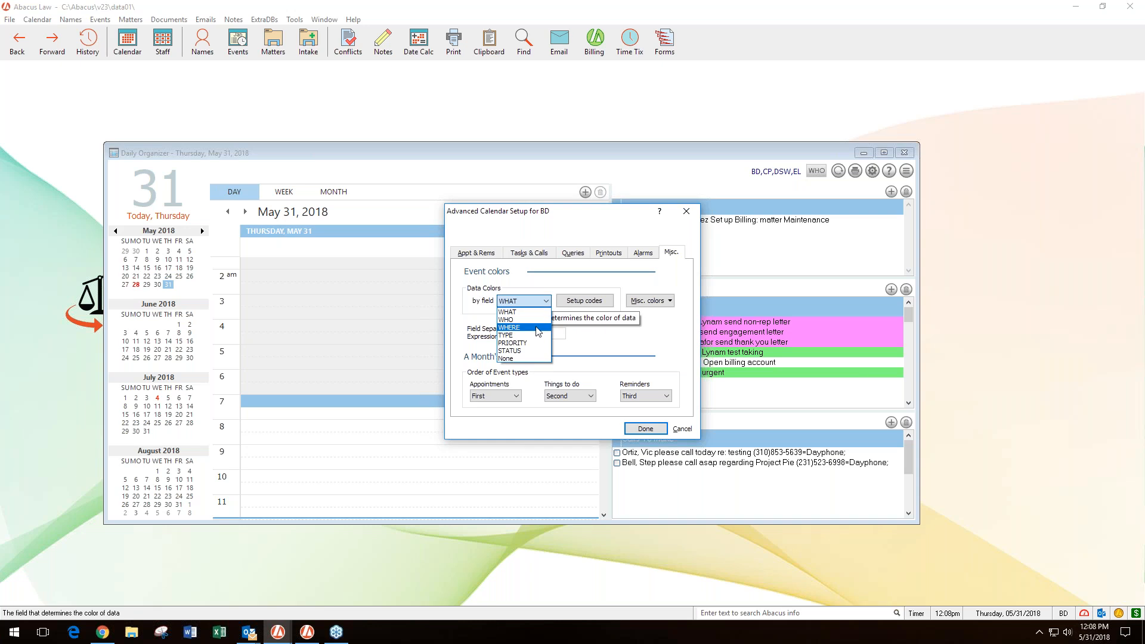
pyautogui.click(482, 319)
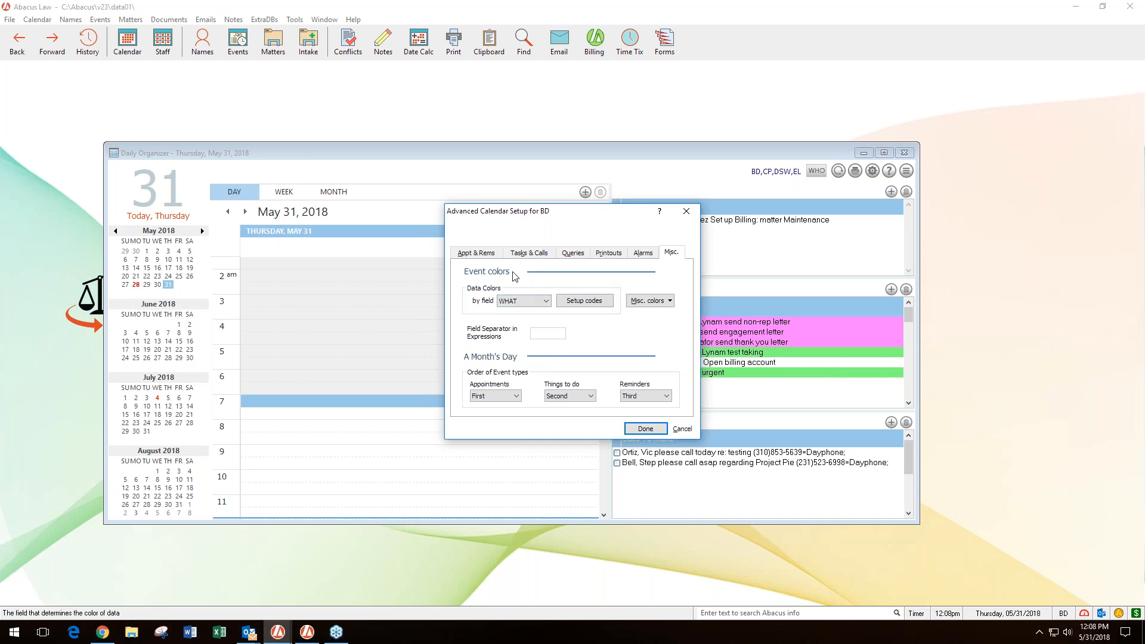
pyautogui.click(646, 428)
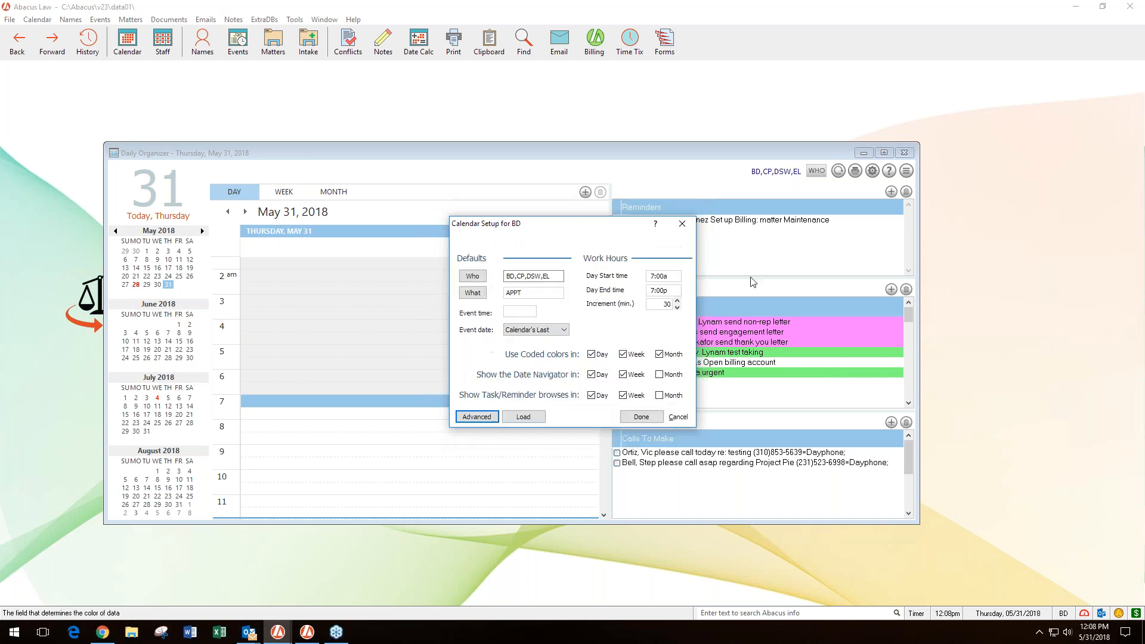
pyautogui.click(683, 233)
pyautogui.click(595, 348)
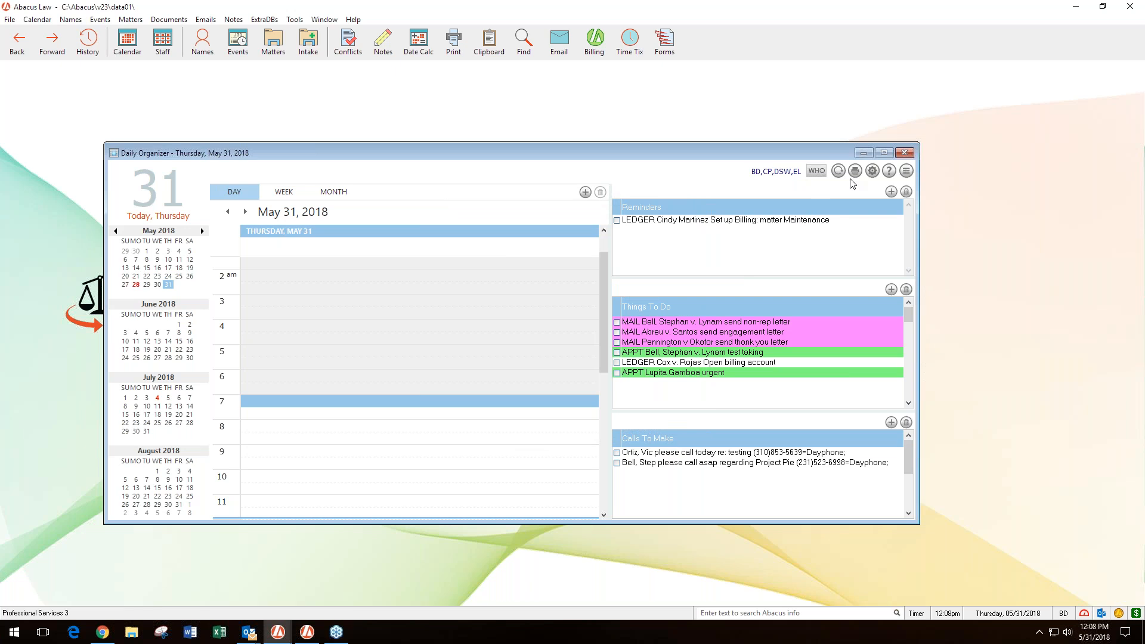
# - Examine how appointments and reminders are set to appear in the advanced calendar setup, then leave the setup
pyautogui.click(872, 172)
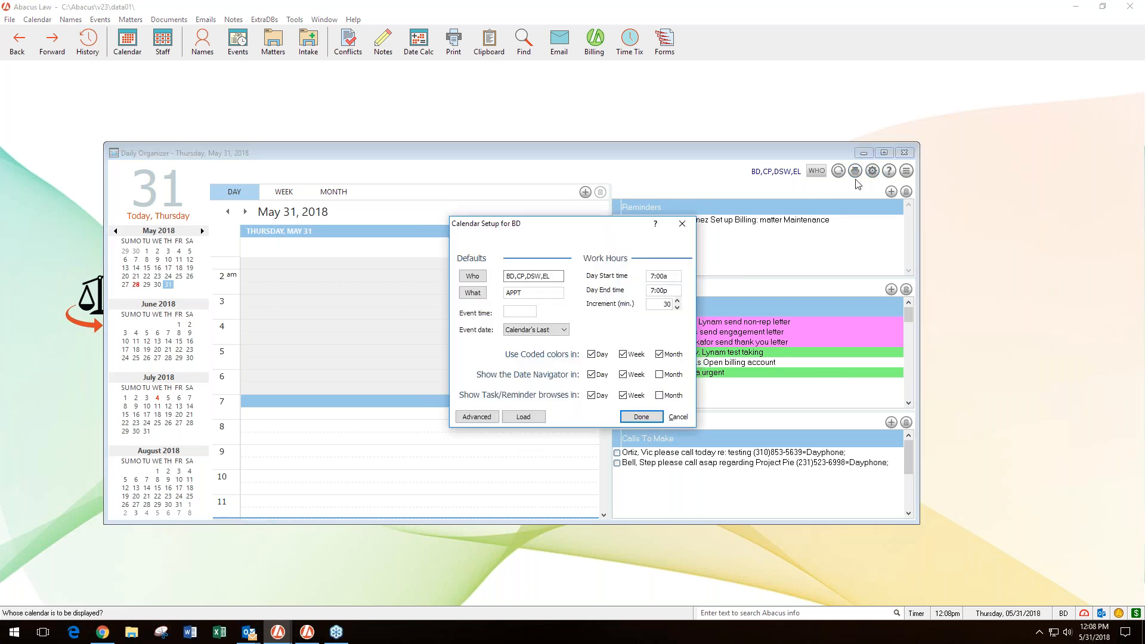
pyautogui.click(478, 417)
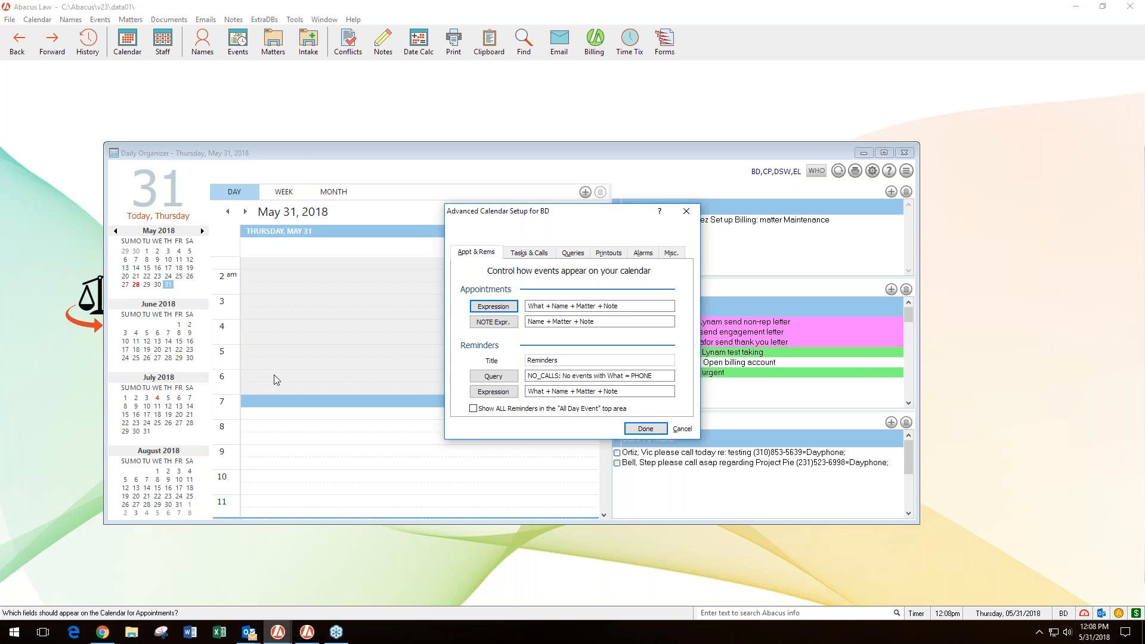
pyautogui.click(664, 429)
pyautogui.click(683, 224)
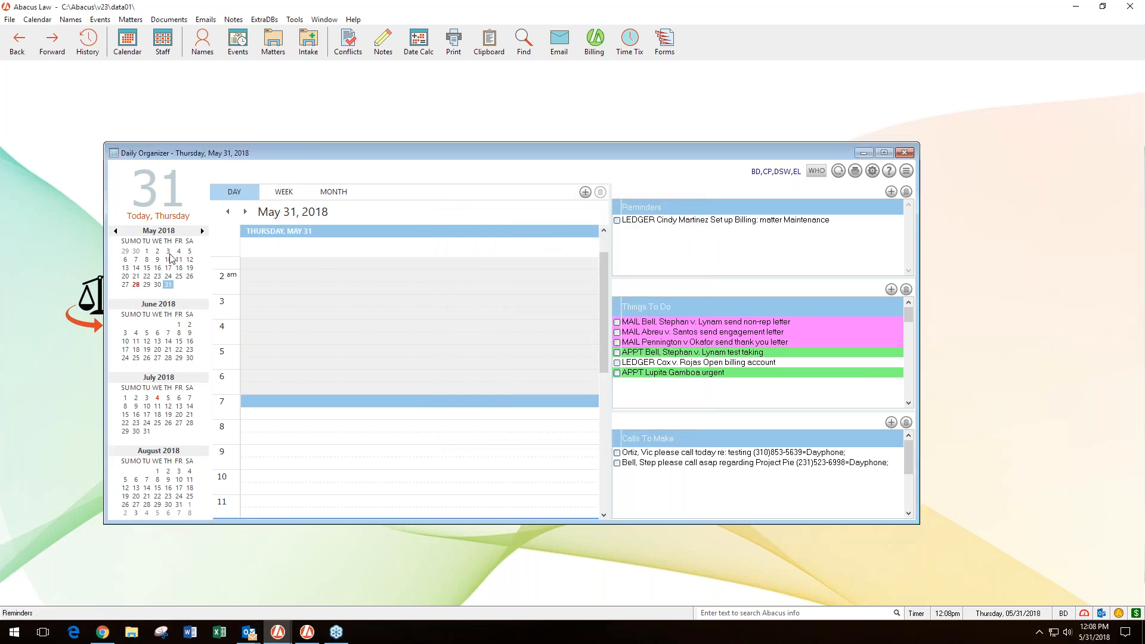
# - Show the April 26, 2018 day calendar and add BAM to the people displayed through the Who setup
pyautogui.click(116, 230)
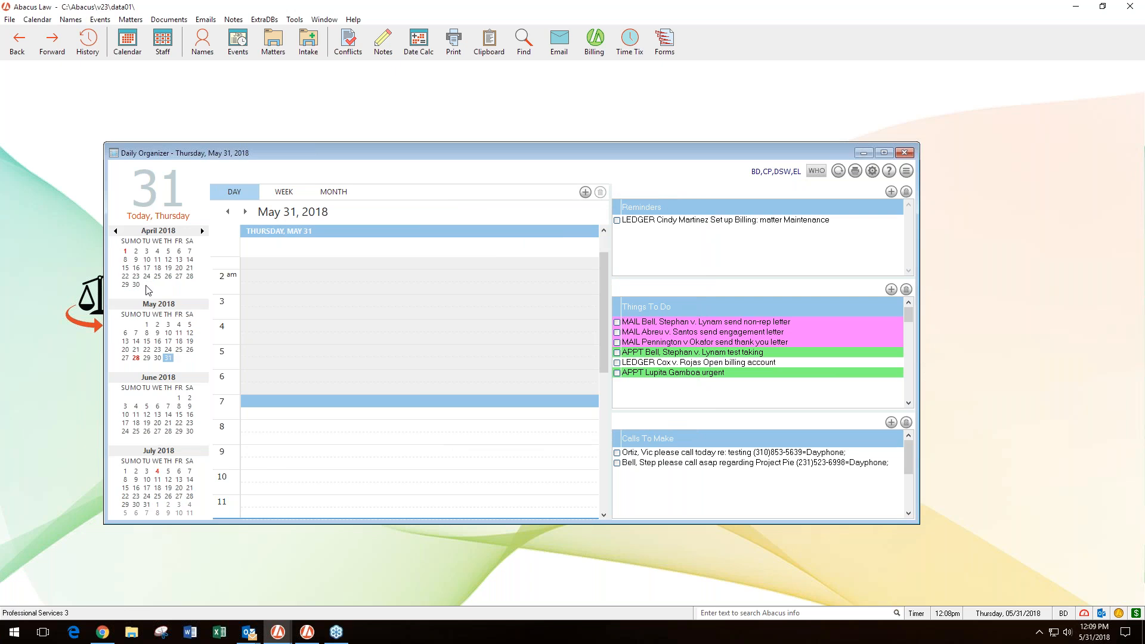
pyautogui.click(168, 277)
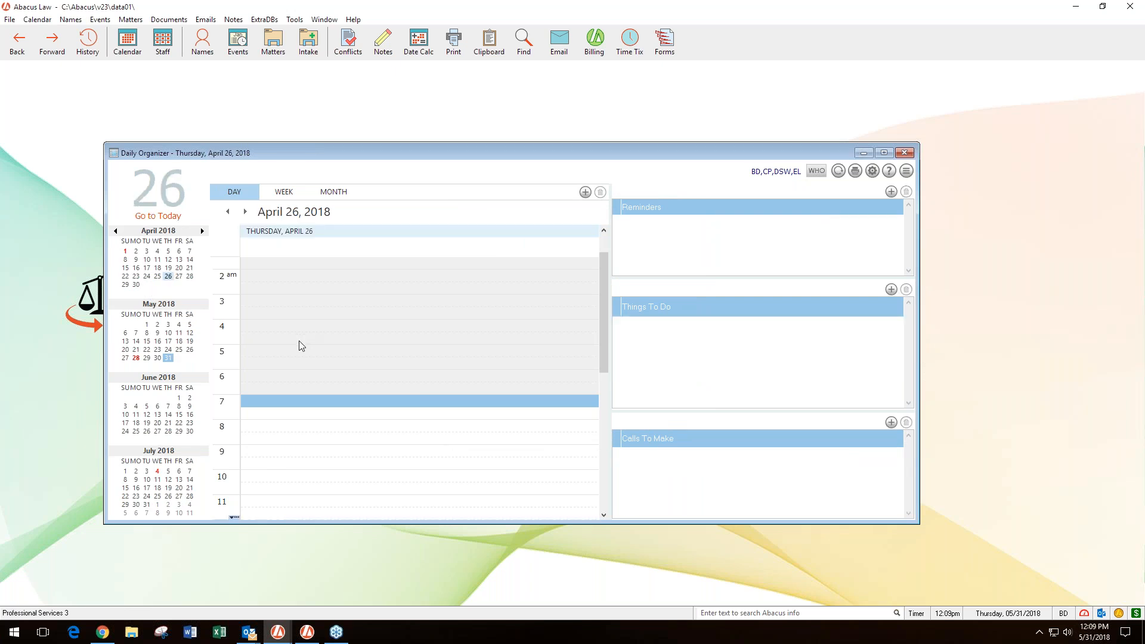
pyautogui.click(825, 174)
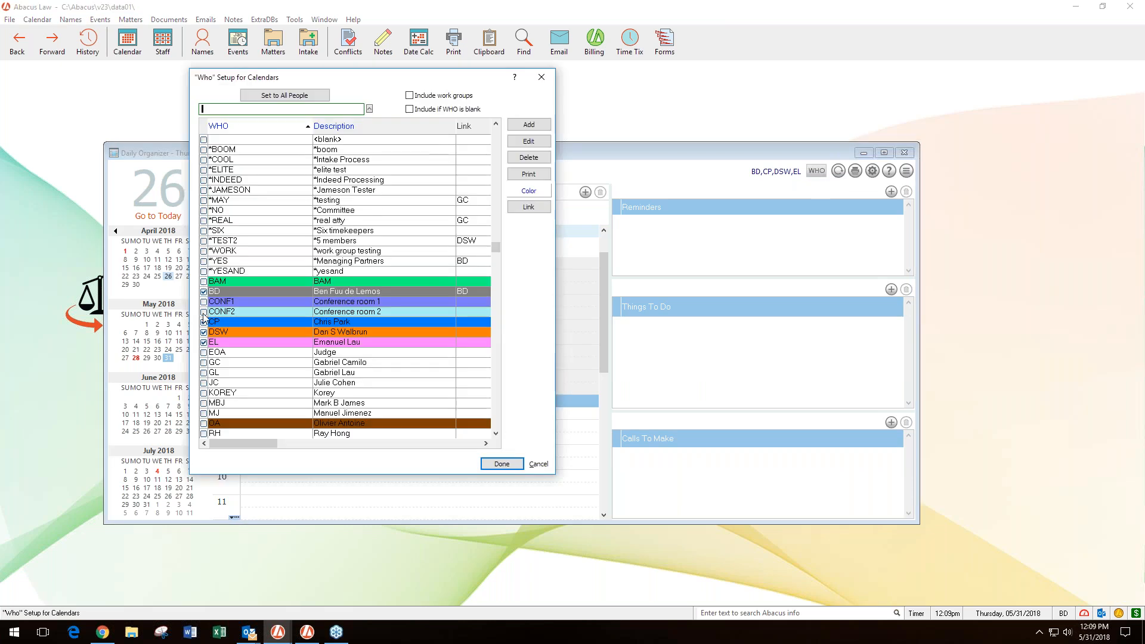
pyautogui.click(203, 282)
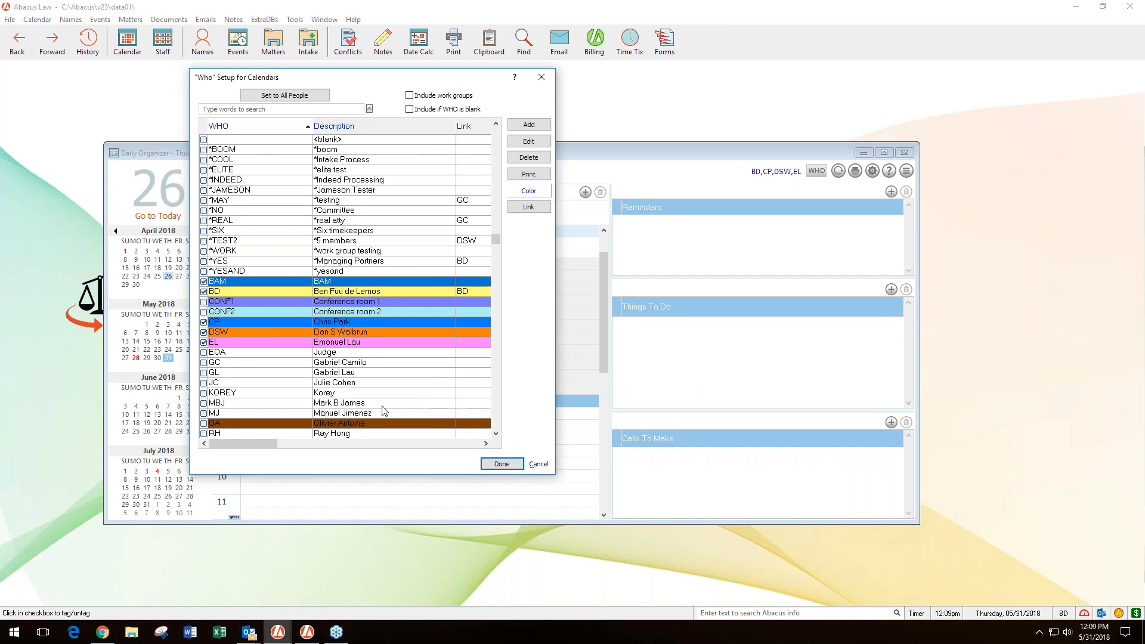
pyautogui.click(501, 464)
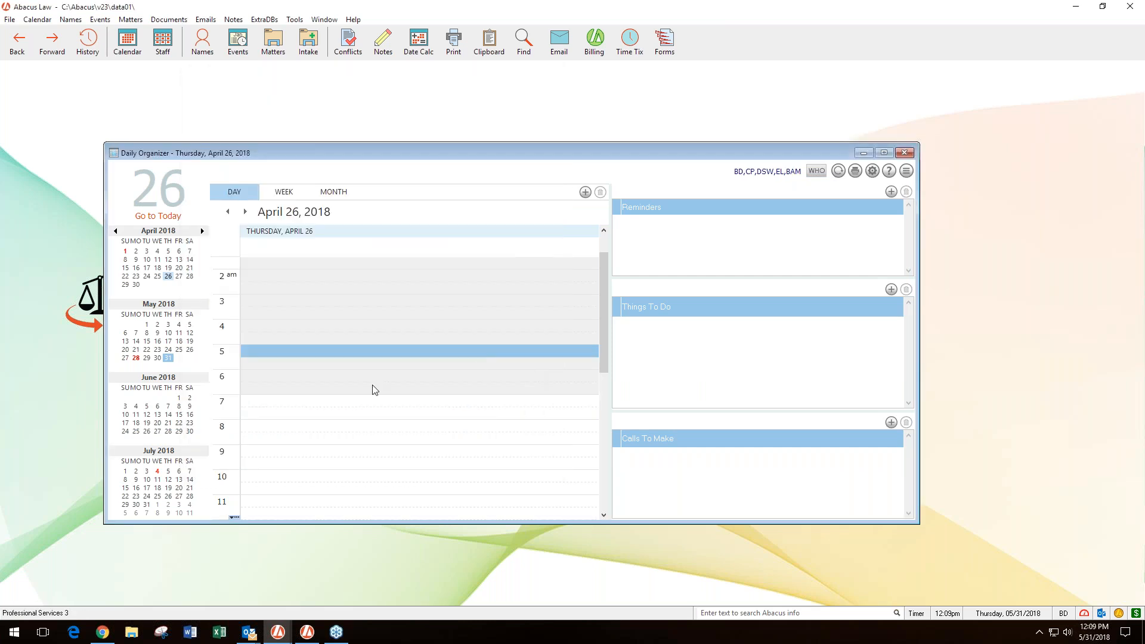
pyautogui.scroll(-2, 365, 391)
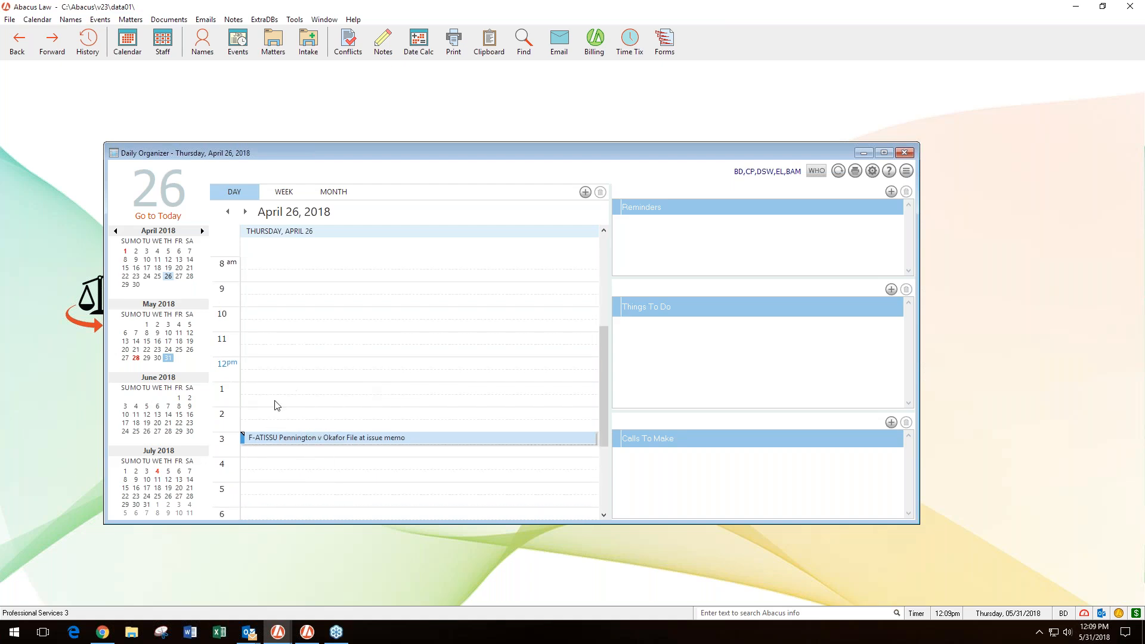
pyautogui.moveTo(267, 425)
# - Compare the appointment expression in the advanced calendar setup with the April 26 event, then close the setup
pyautogui.click(873, 171)
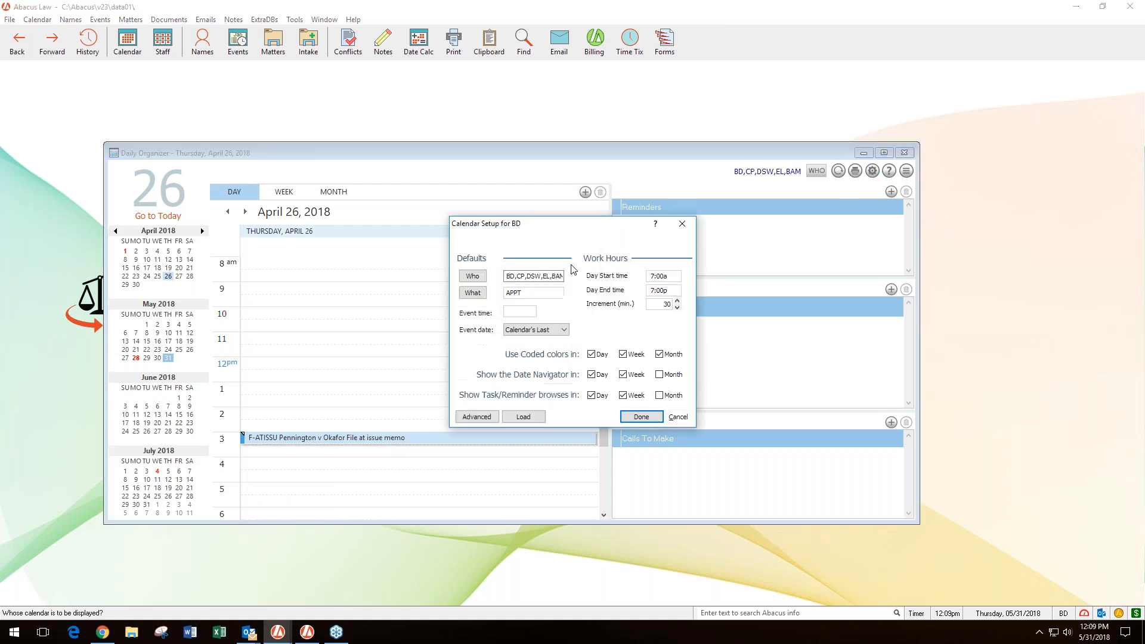
pyautogui.click(476, 418)
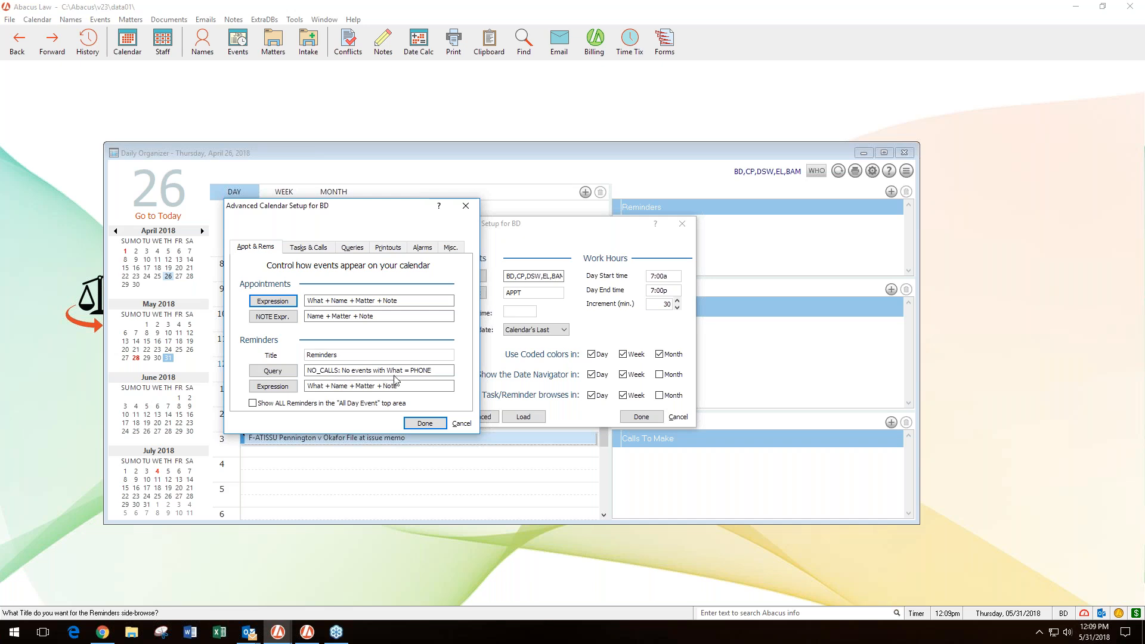
pyautogui.click(462, 423)
pyautogui.click(642, 416)
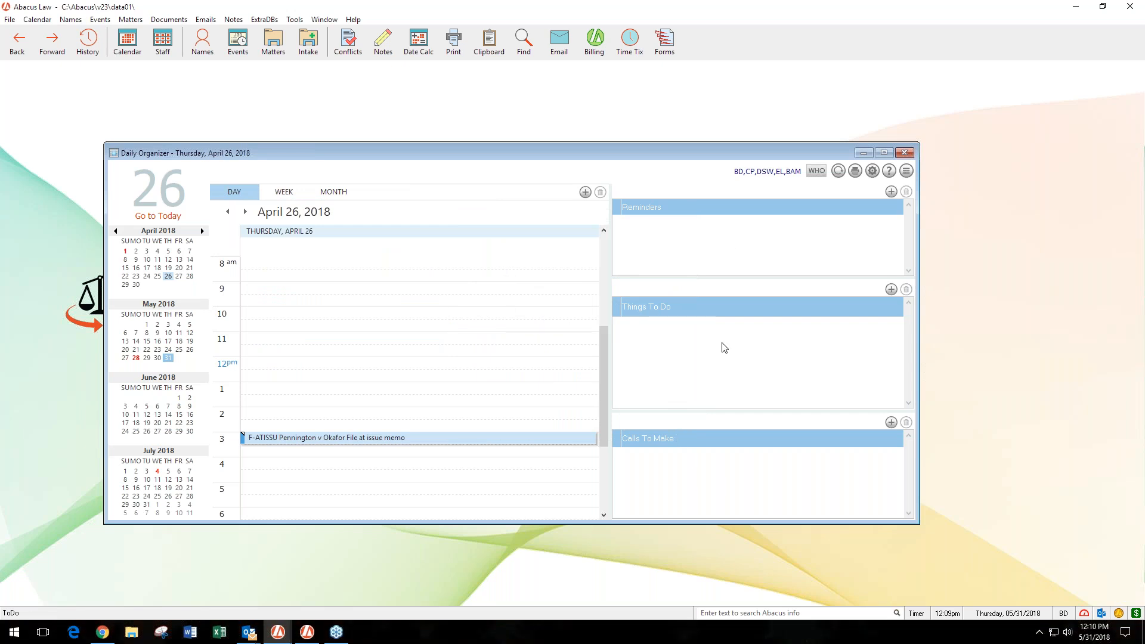
# - Return to May 31, 2018 and examine the Things-to-do and Phone calls title, query and expression settings in the advanced calendar setup
pyautogui.click(170, 359)
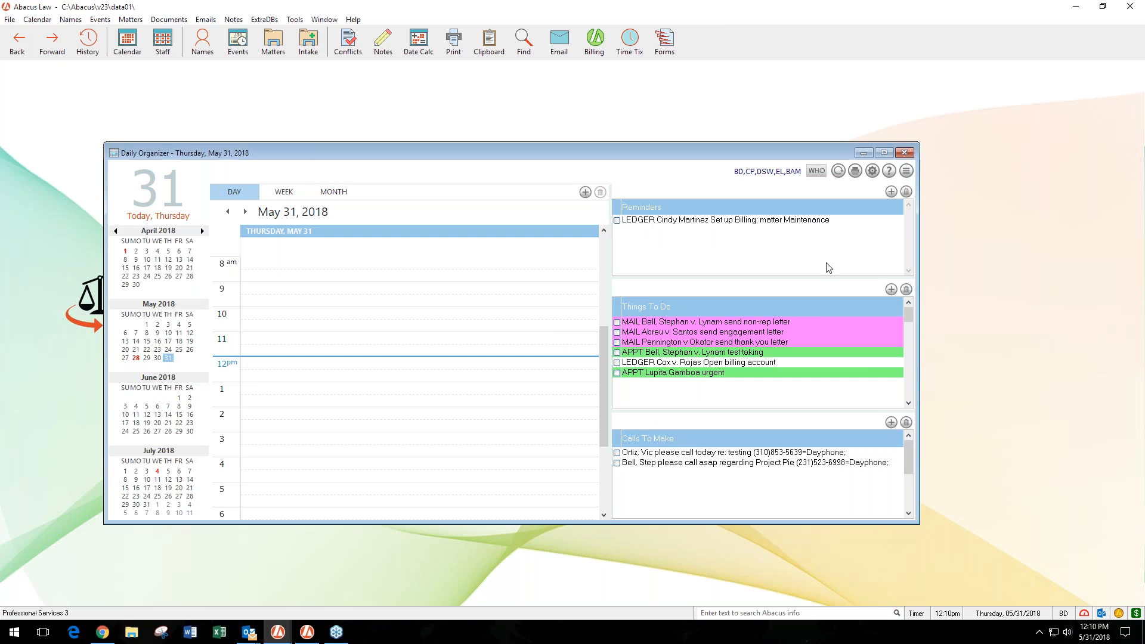
pyautogui.click(873, 172)
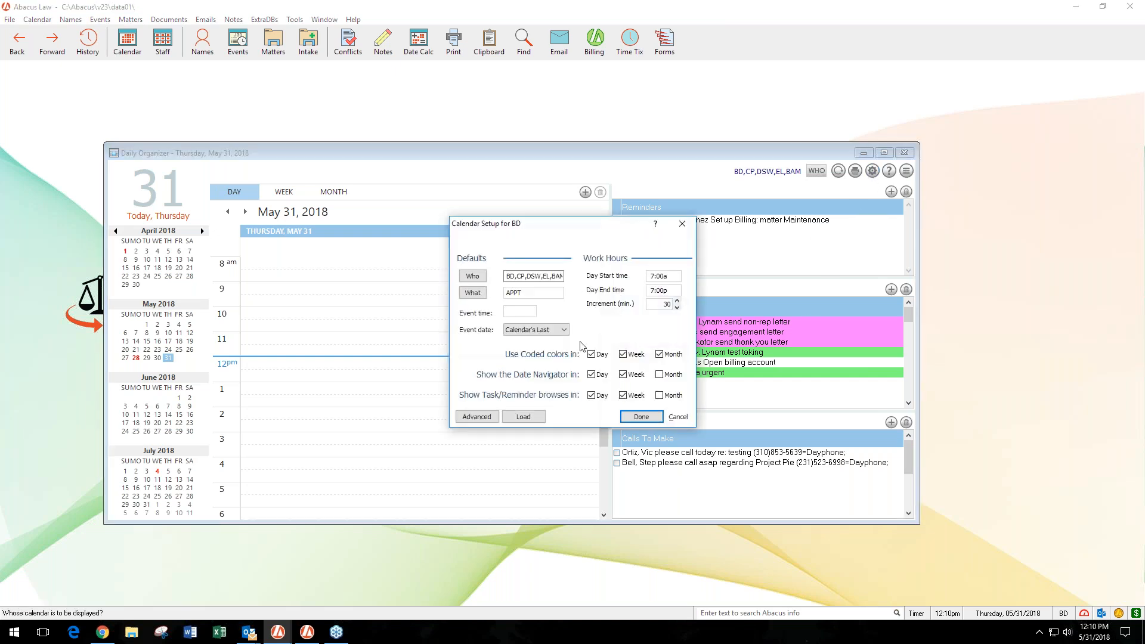
pyautogui.click(476, 416)
pyautogui.click(520, 254)
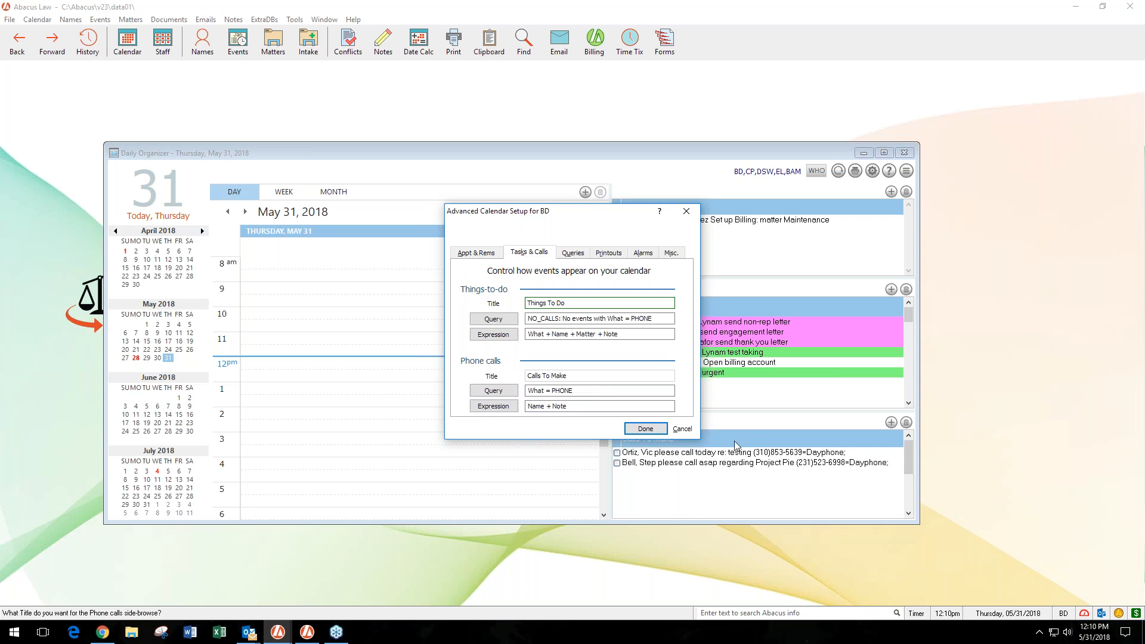
# - Leave the advanced calendar setup without changes and close the calendar setup
pyautogui.click(528, 303)
pyautogui.click(680, 430)
pyautogui.click(641, 417)
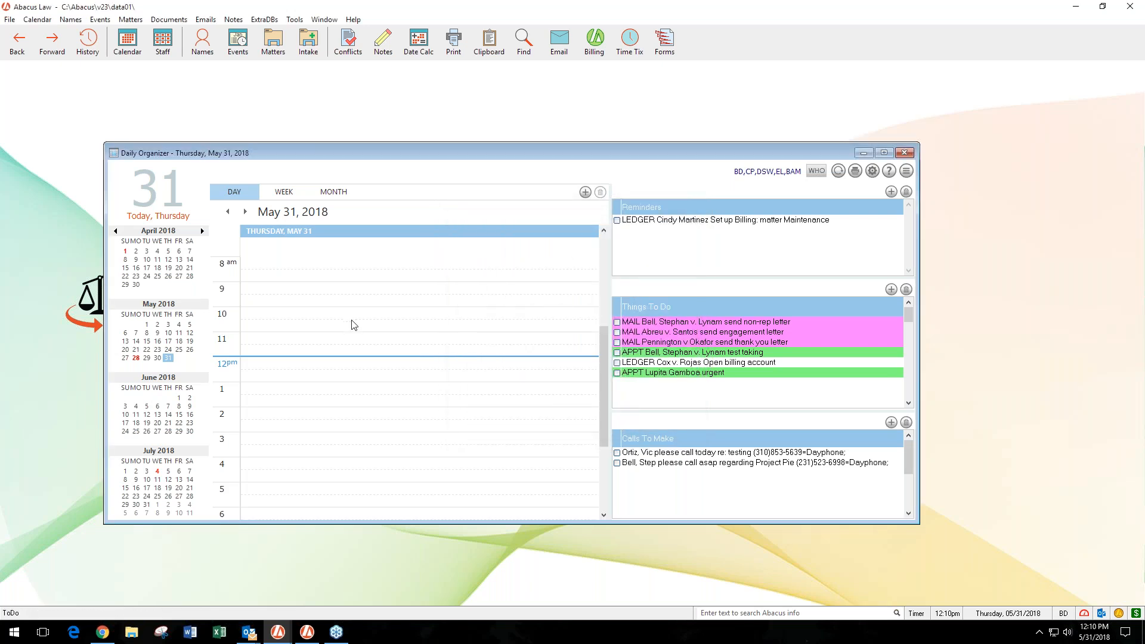
# - Try a new 9:00a event on May 31, 2018 with the What code PHONE, then discard it
pyautogui.rightClick(282, 288)
pyautogui.click(310, 288)
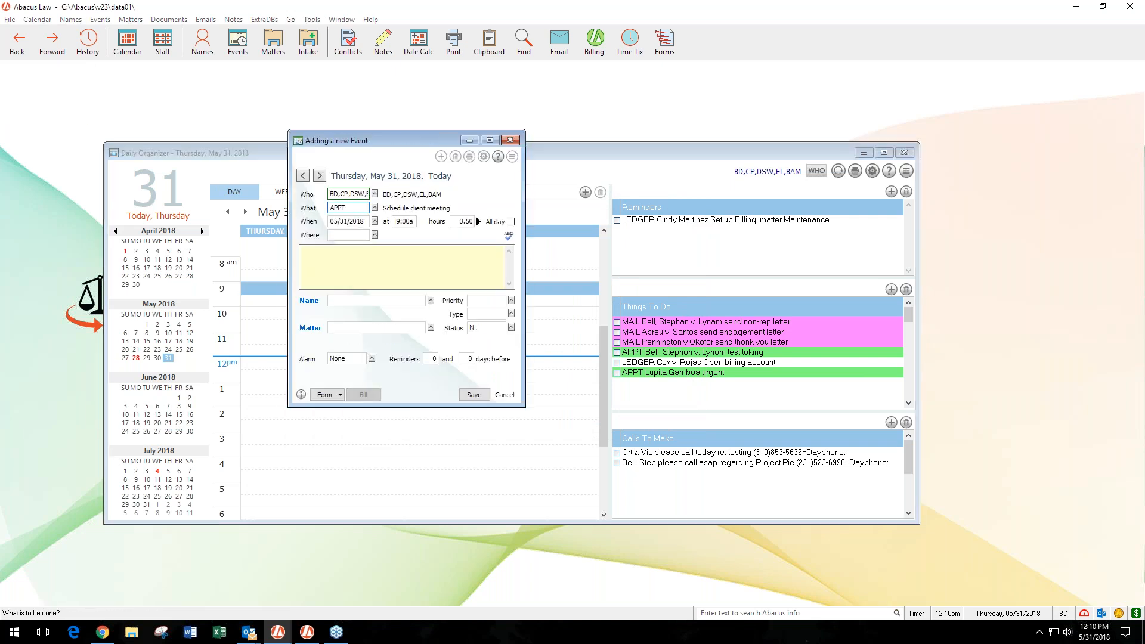
pyautogui.click(376, 207)
pyautogui.write('phone')
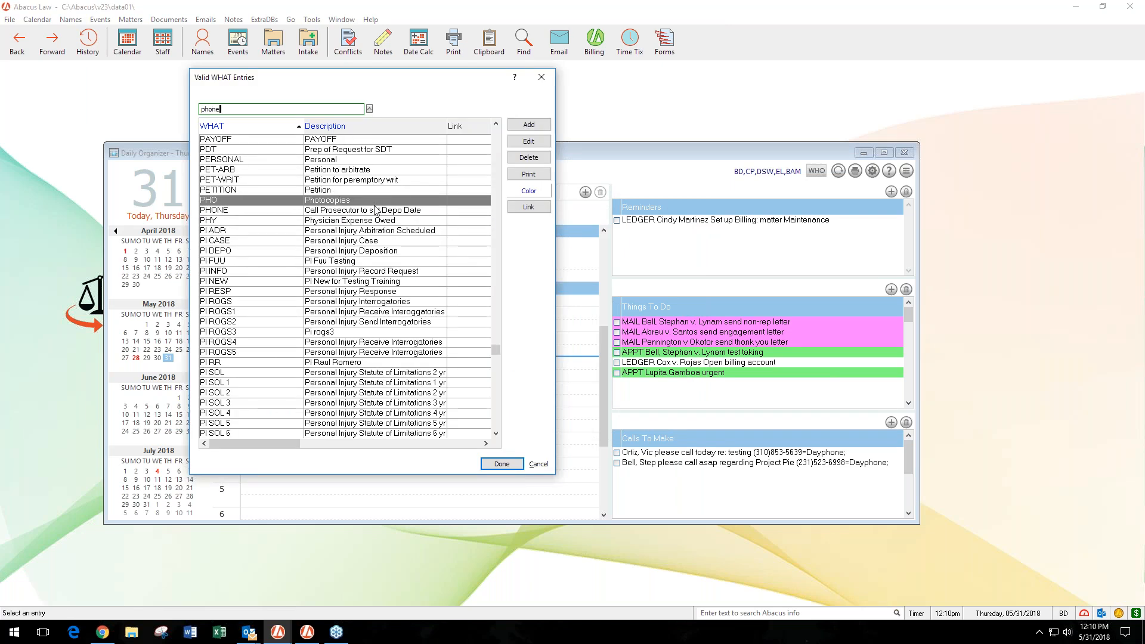
pyautogui.click(237, 160)
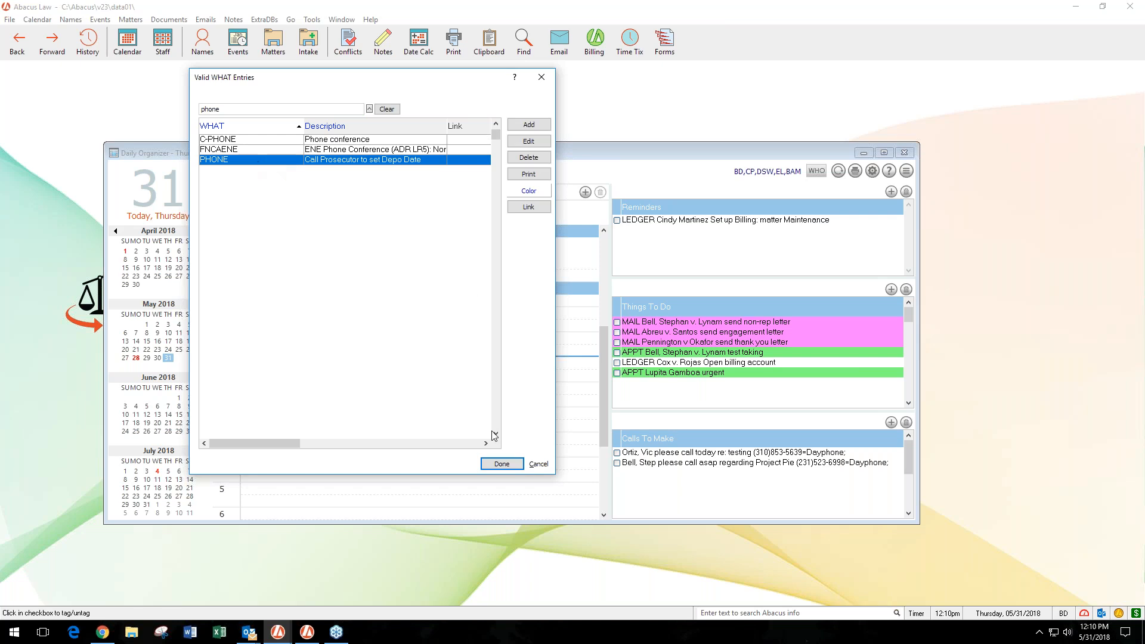
pyautogui.click(502, 464)
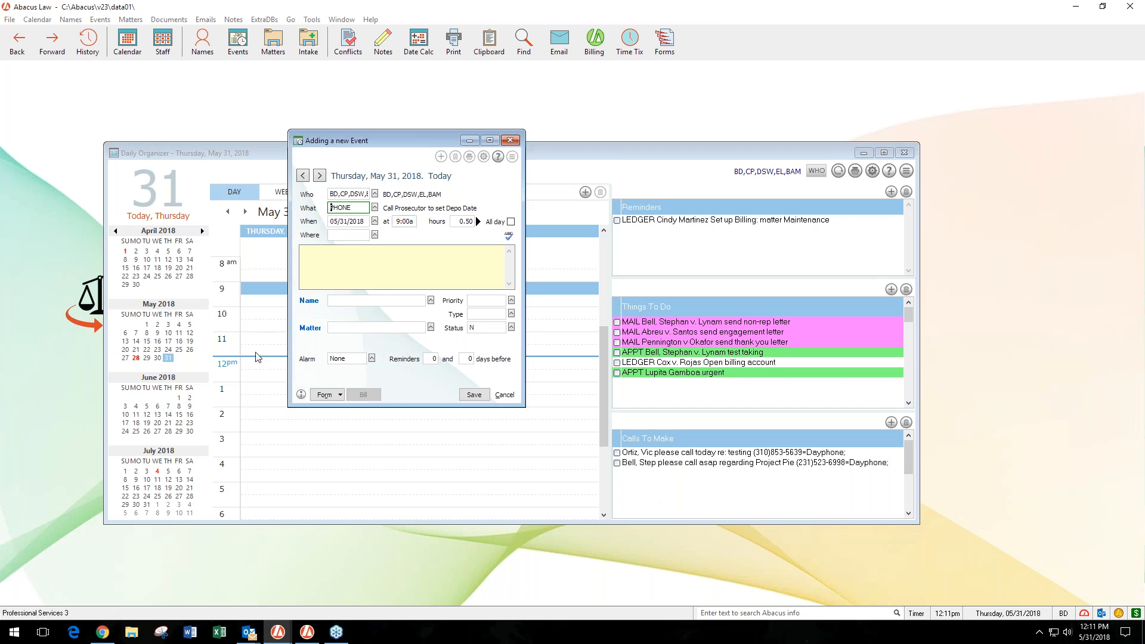
pyautogui.press('Escape')
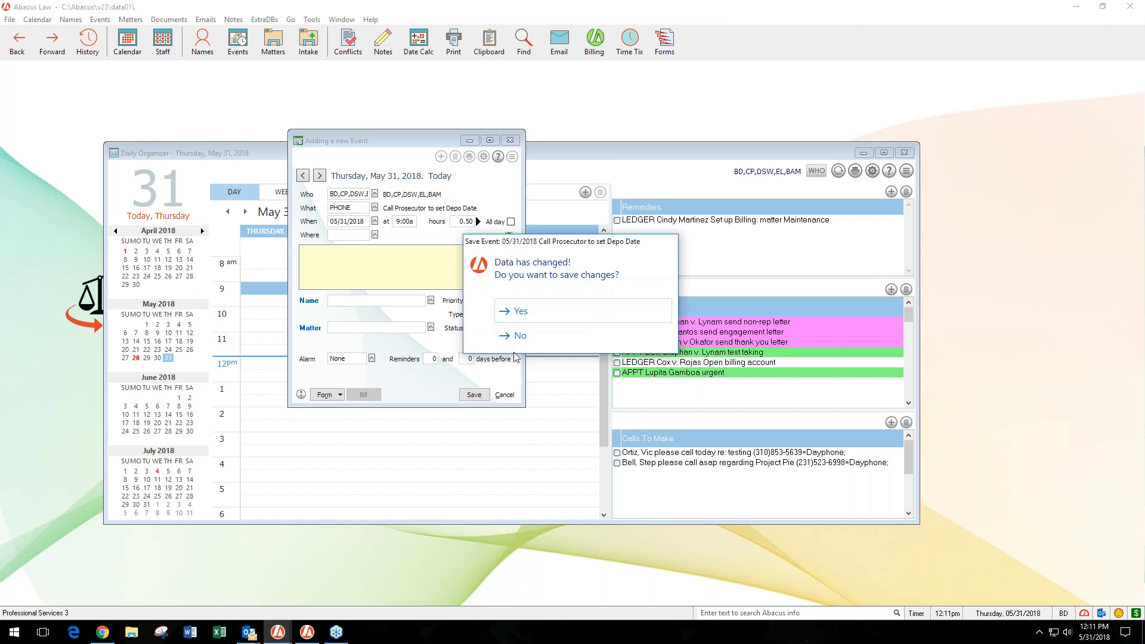
pyautogui.click(576, 336)
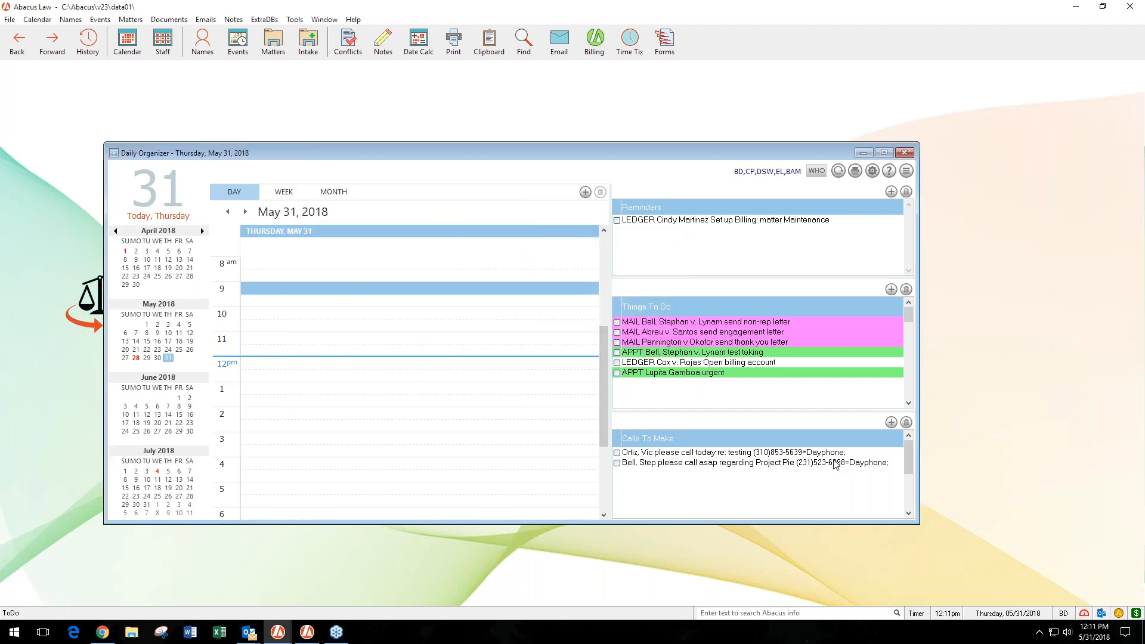
# - Start a new event from the Calls To Make list to check its preset What code, then discard it
pyautogui.click(893, 425)
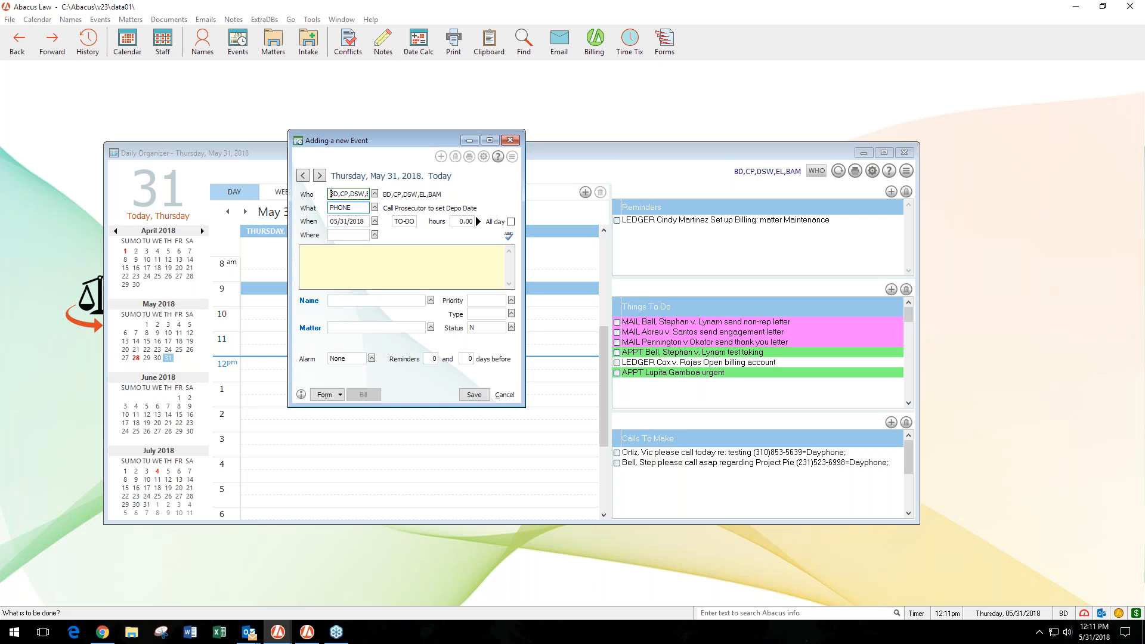
pyautogui.click(366, 209)
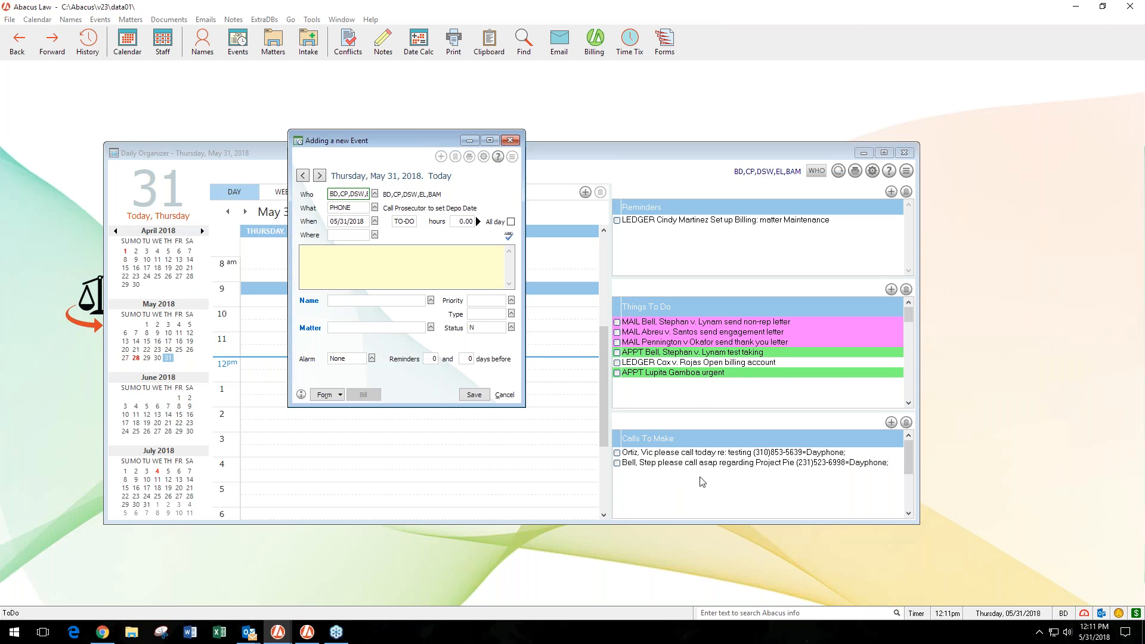
pyautogui.click(506, 396)
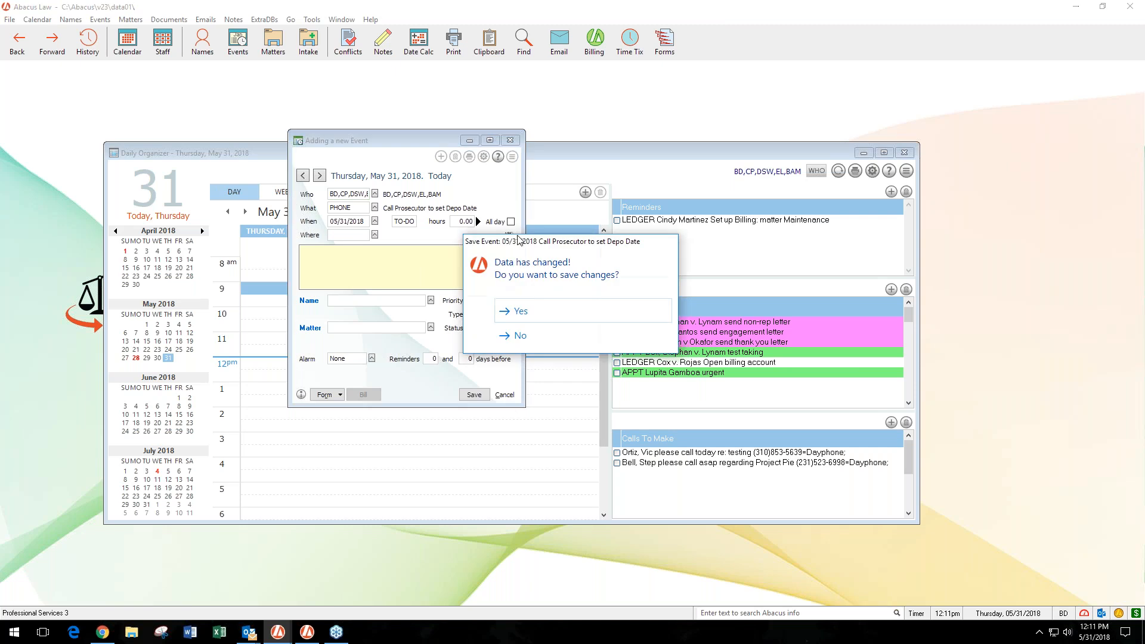
pyautogui.click(524, 342)
pyautogui.click(511, 141)
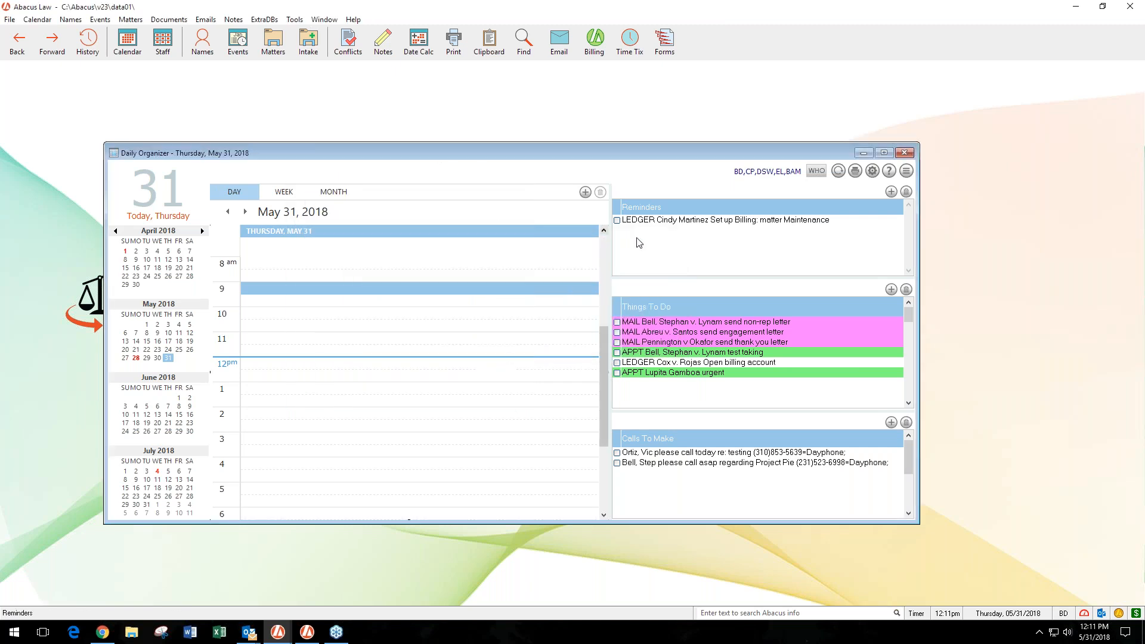
# - Examine the quick report printouts and the available TO-DO report layouts in the advanced calendar setup, keeping Short Format Calendar
pyautogui.click(872, 172)
pyautogui.click(471, 418)
pyautogui.click(609, 254)
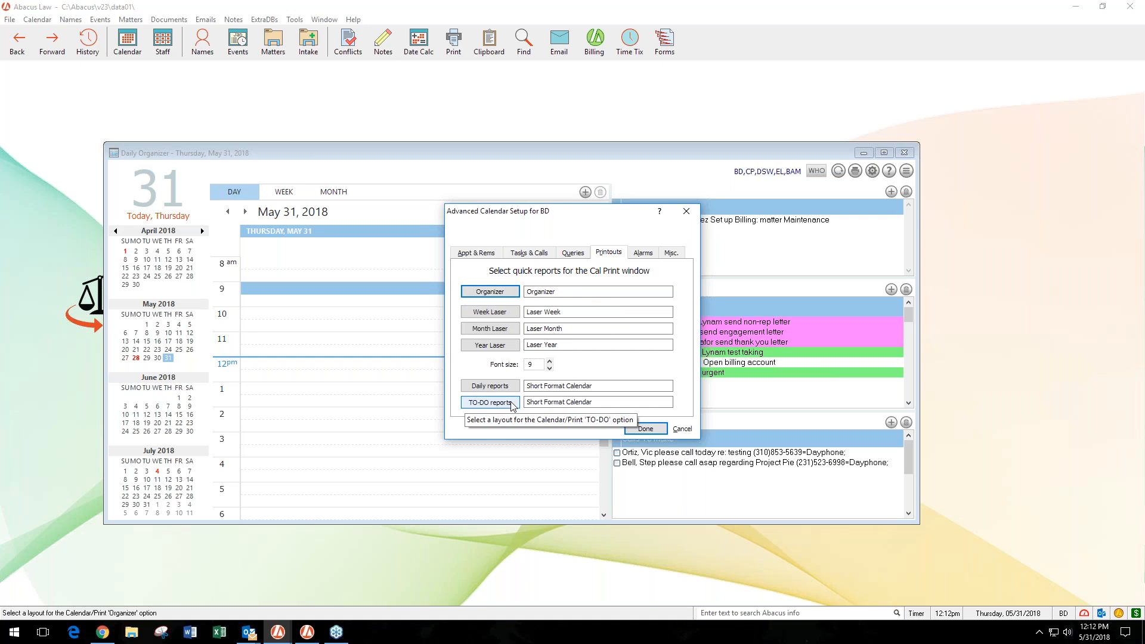
pyautogui.click(489, 403)
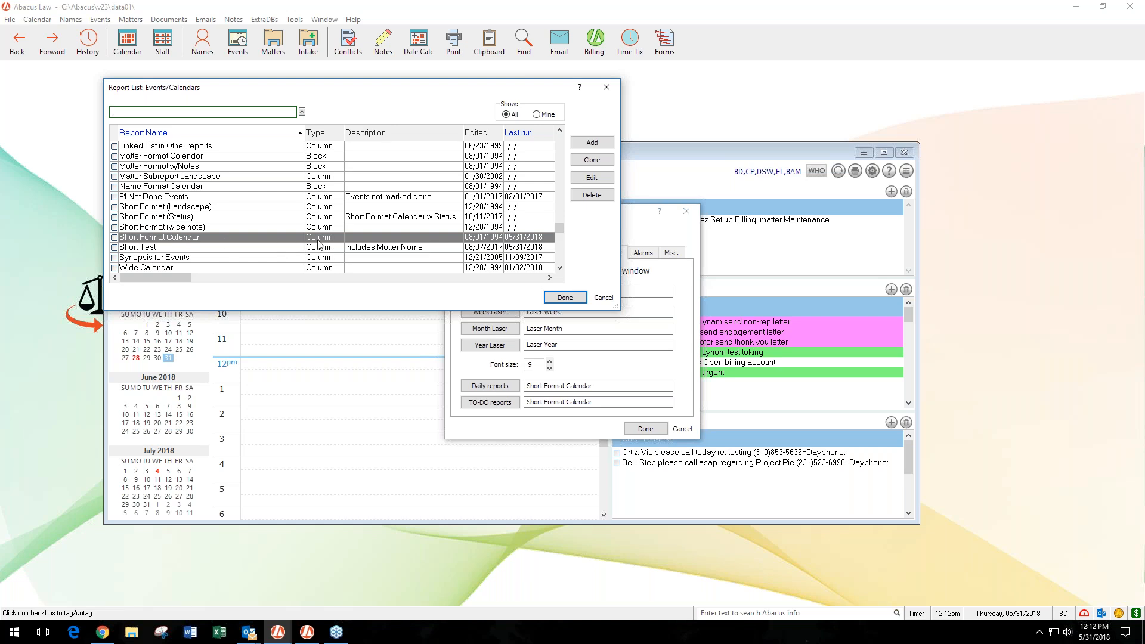
pyautogui.click(558, 298)
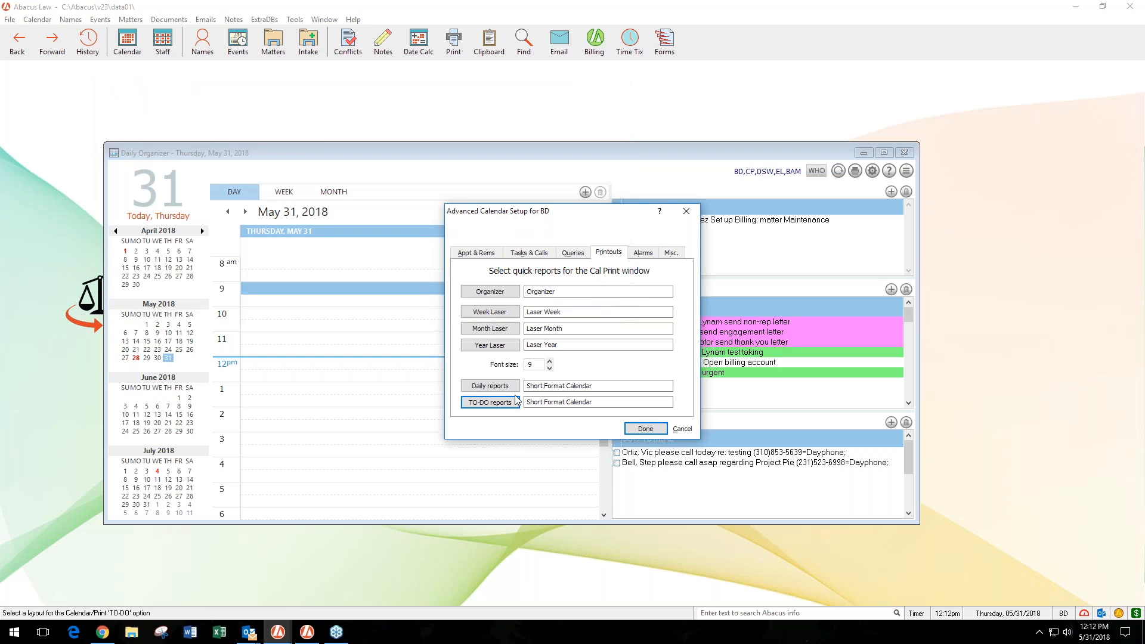
pyautogui.click(646, 428)
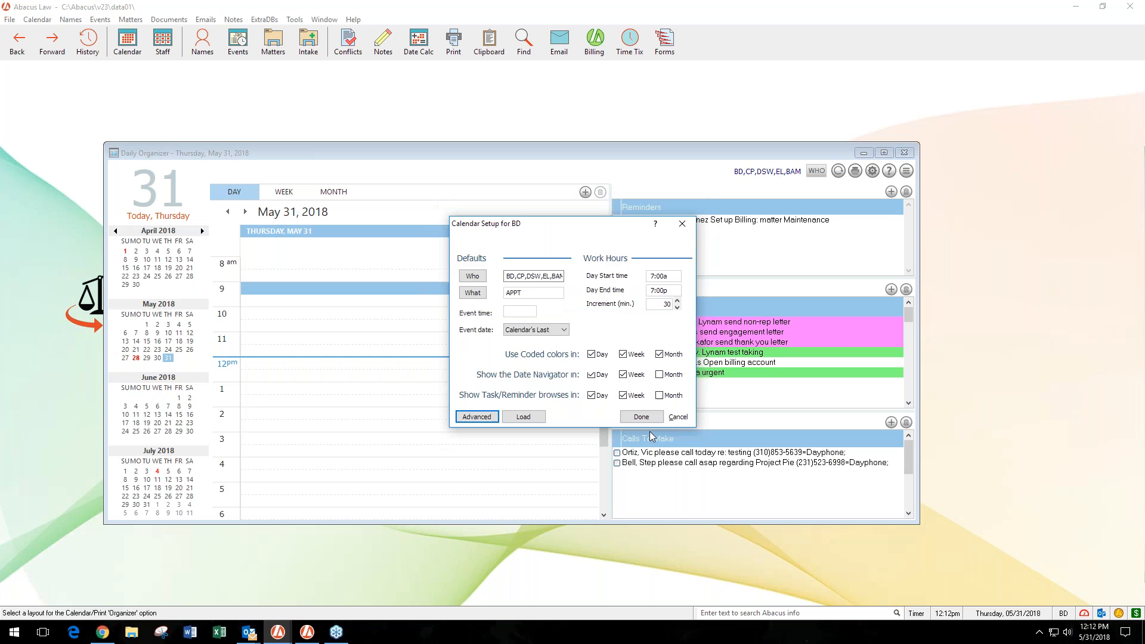
pyautogui.click(641, 417)
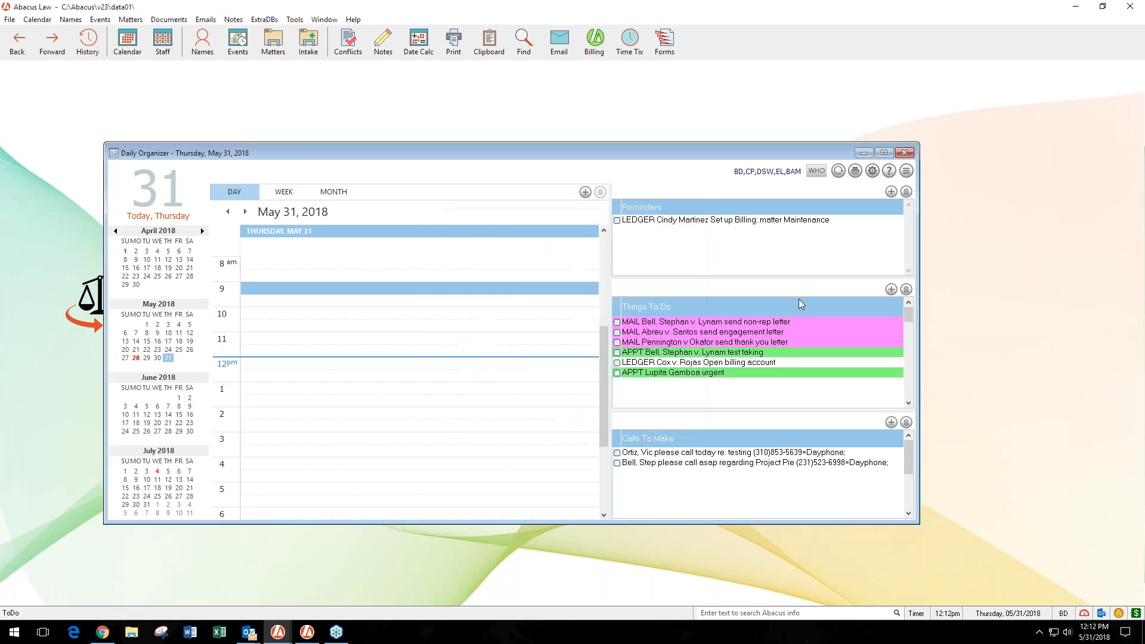
# - Output the May 31, 2018 To-Do list to the screen in the Short Format Calendar layout, review it and close the print windows
pyautogui.click(856, 174)
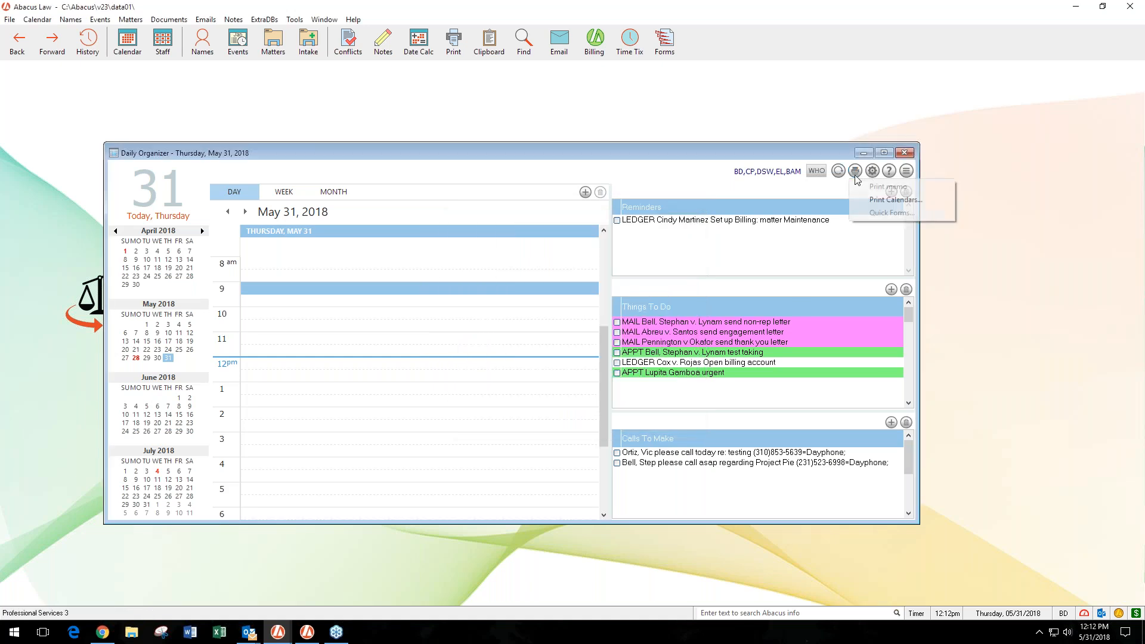
pyautogui.click(867, 199)
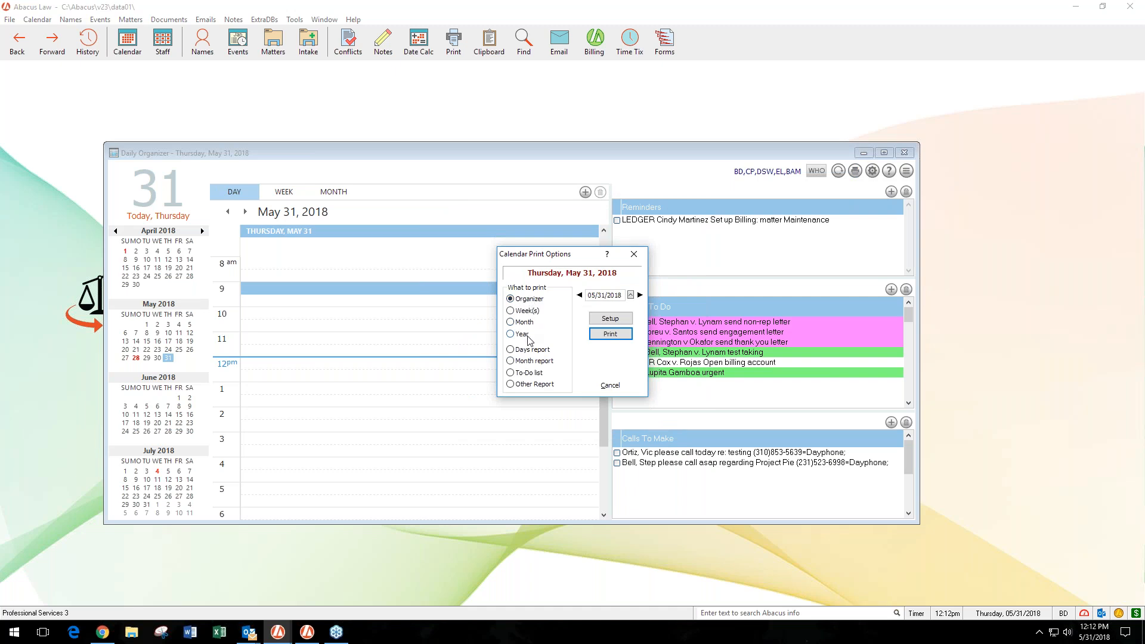
pyautogui.click(511, 374)
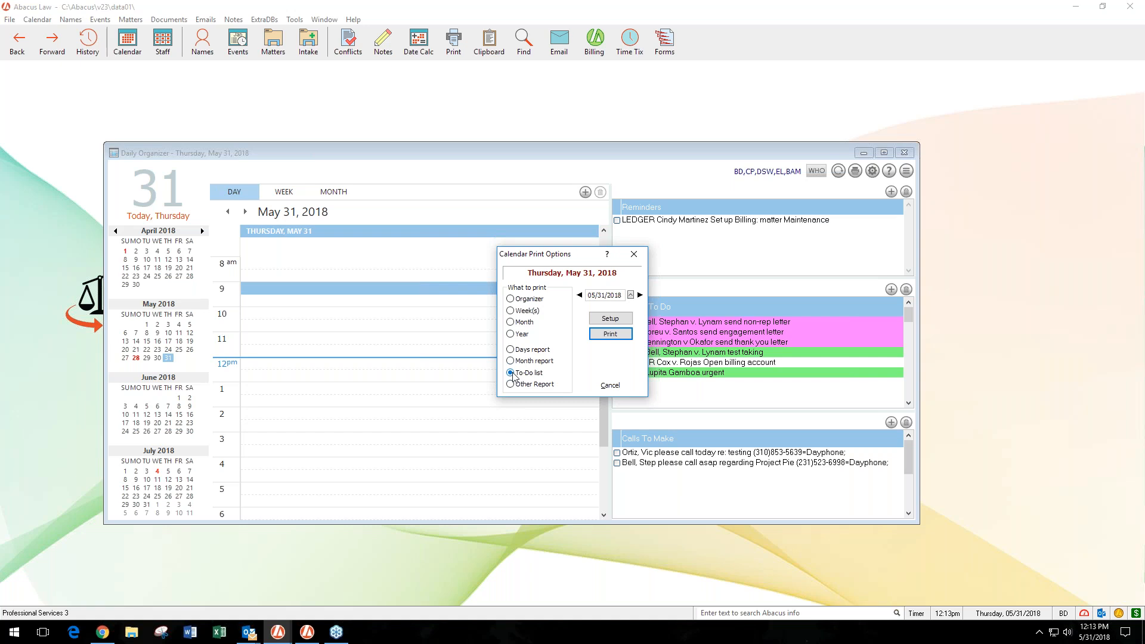
pyautogui.click(611, 336)
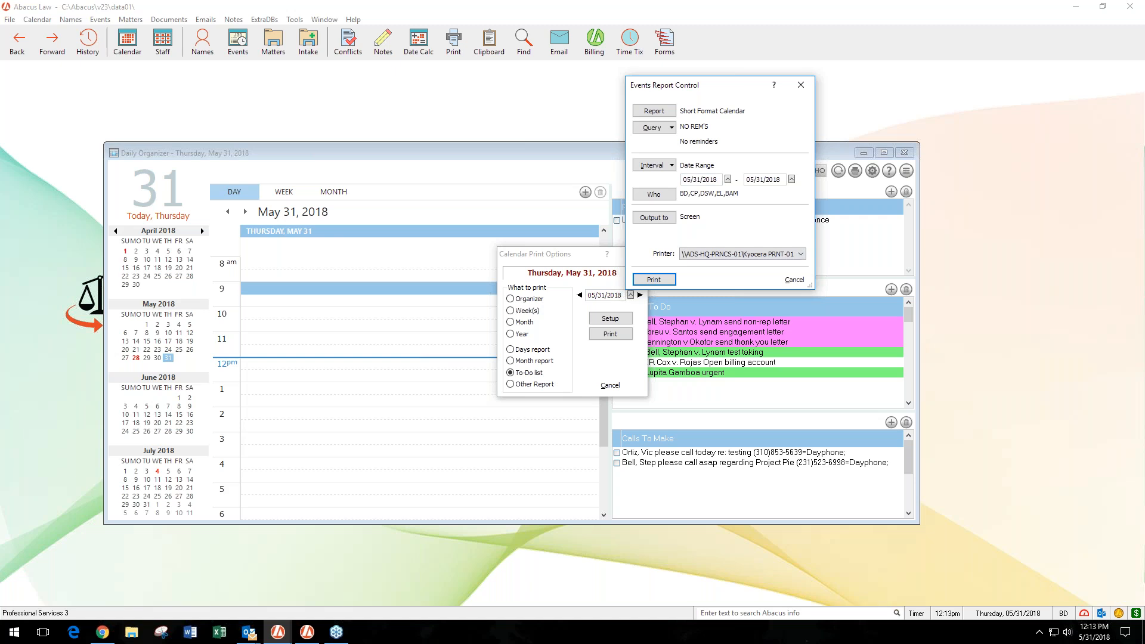
pyautogui.click(652, 283)
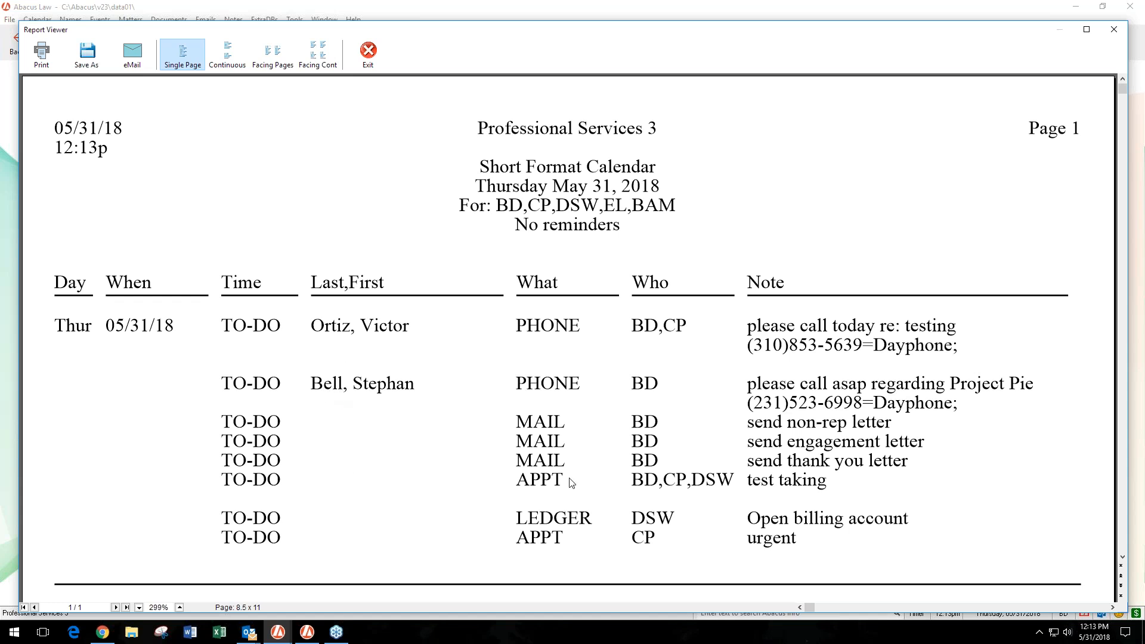
pyautogui.click(1116, 31)
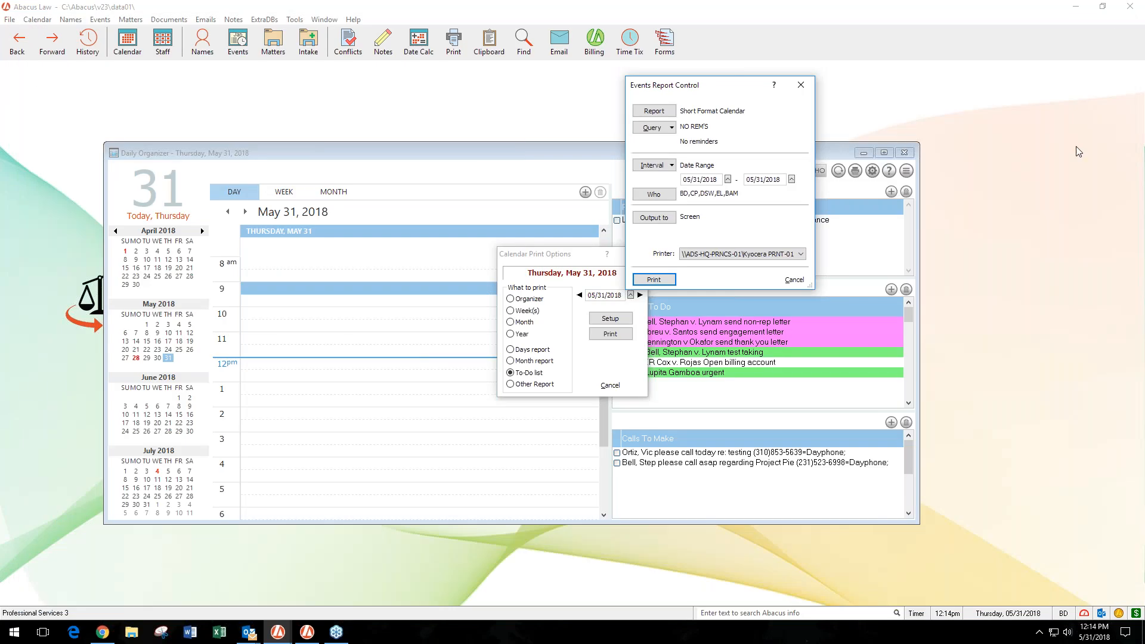
pyautogui.click(794, 280)
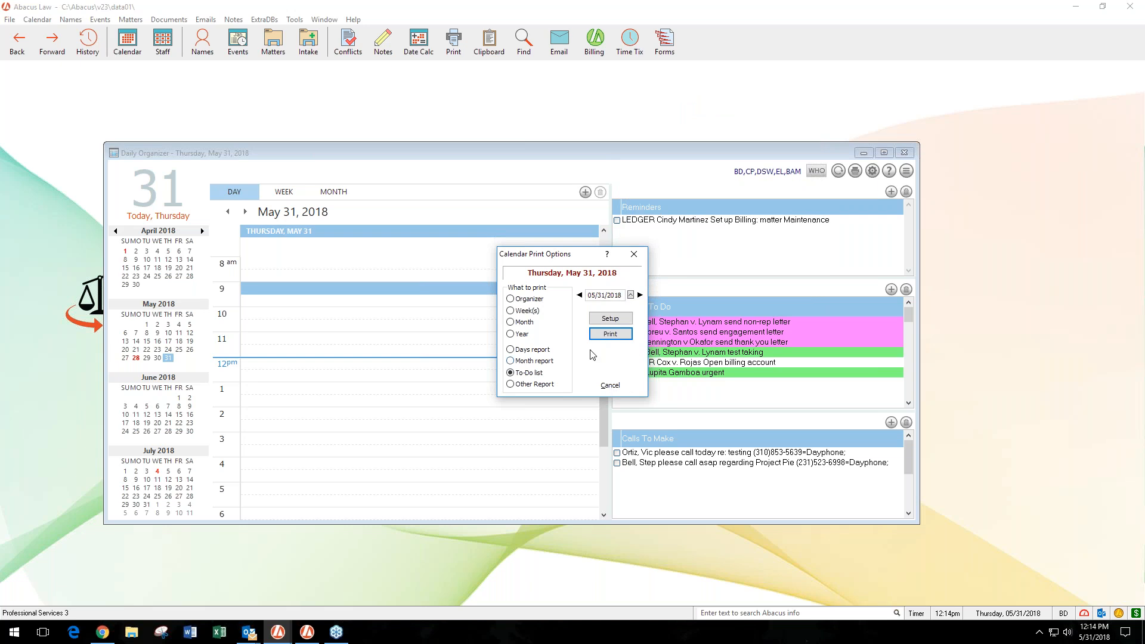
pyautogui.click(610, 386)
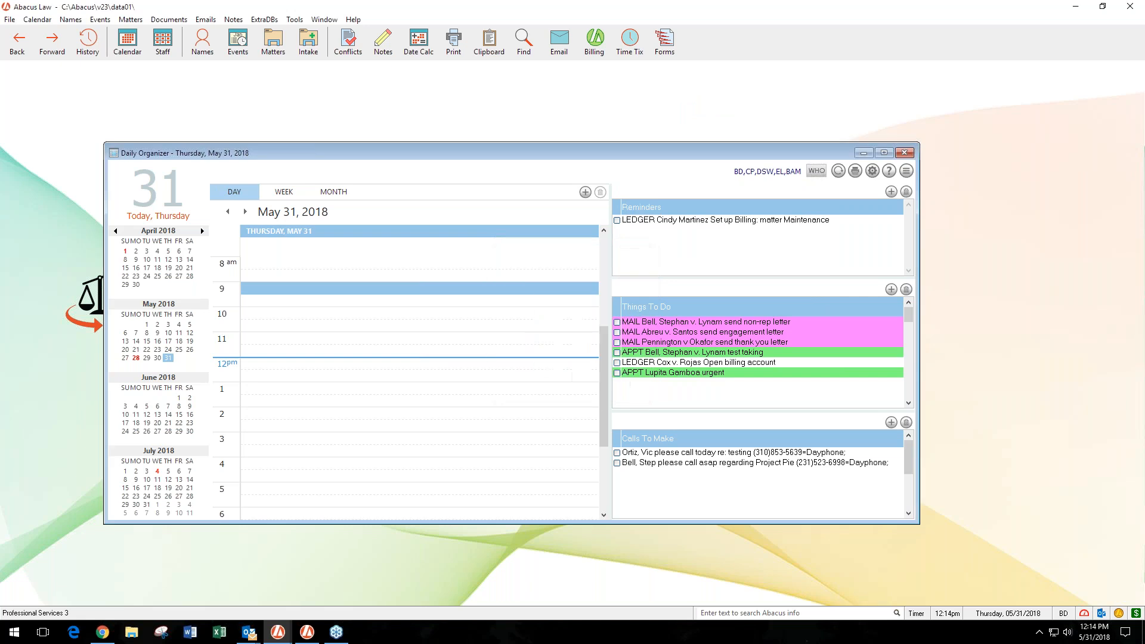
# - Set the TO-DO reports printout to the Short Test layout in the advanced calendar setup
pyautogui.click(856, 171)
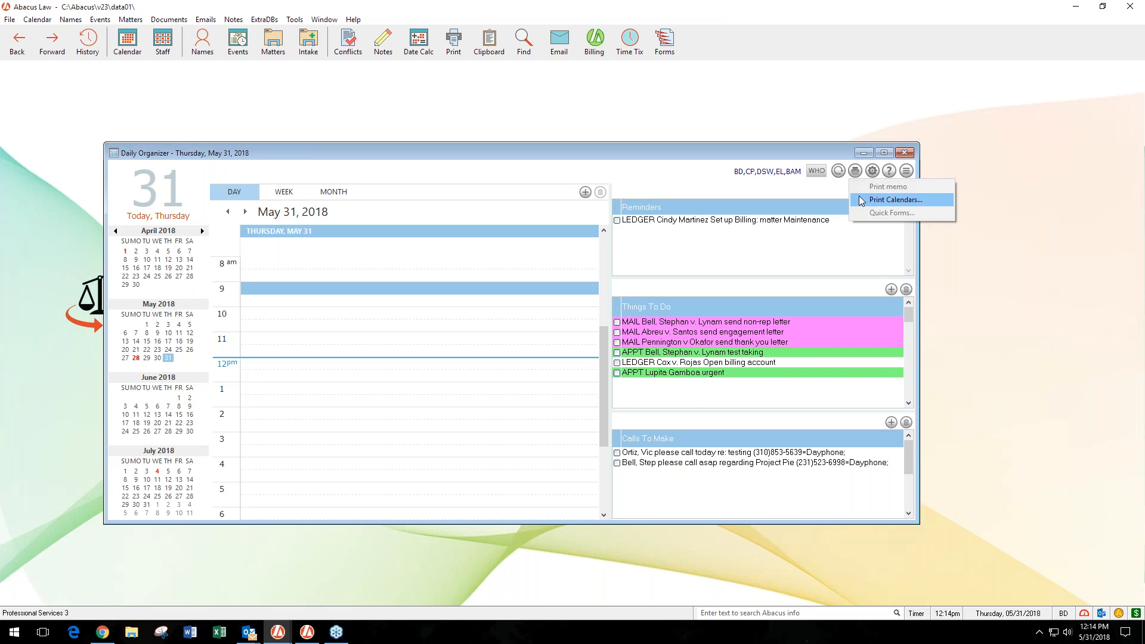
pyautogui.click(873, 171)
pyautogui.click(477, 416)
pyautogui.click(610, 253)
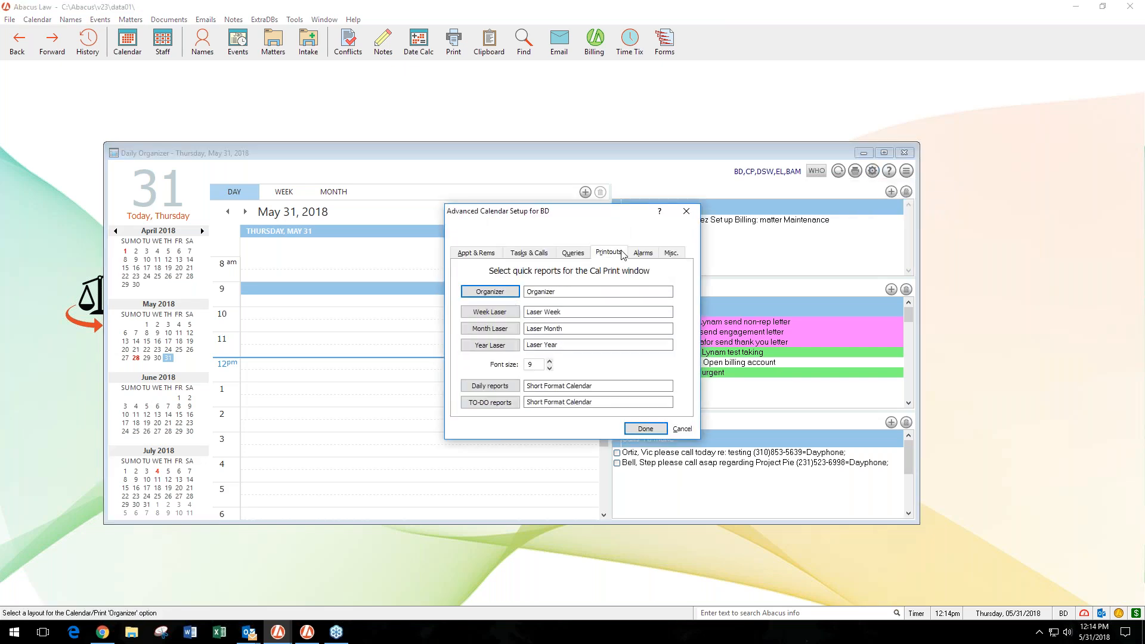
pyautogui.click(489, 403)
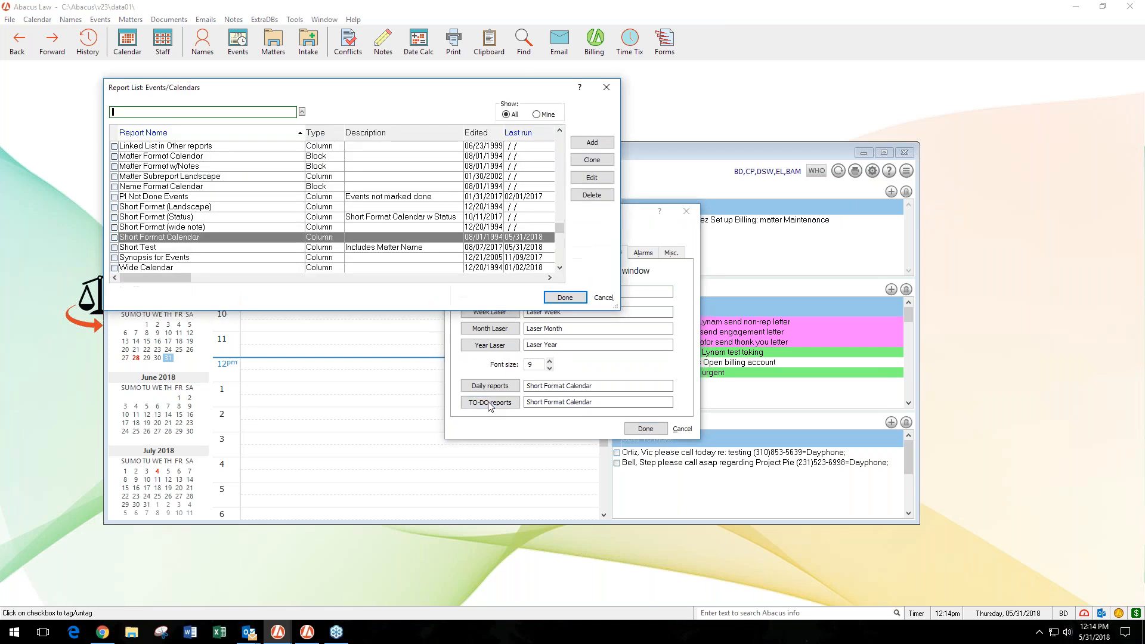
pyautogui.click(263, 252)
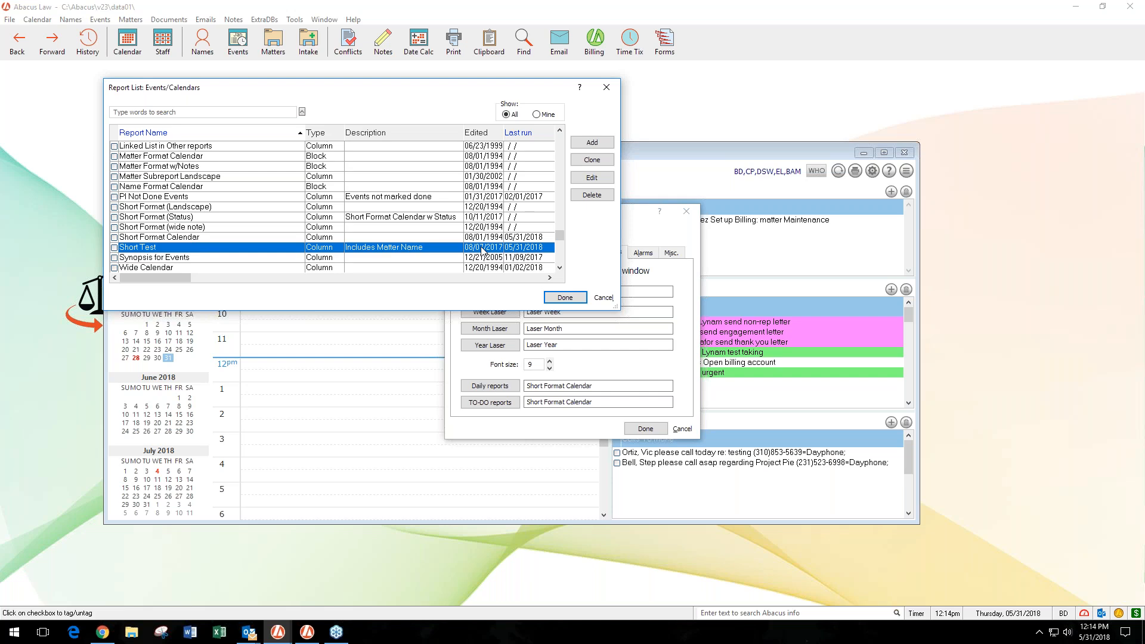
pyautogui.click(220, 239)
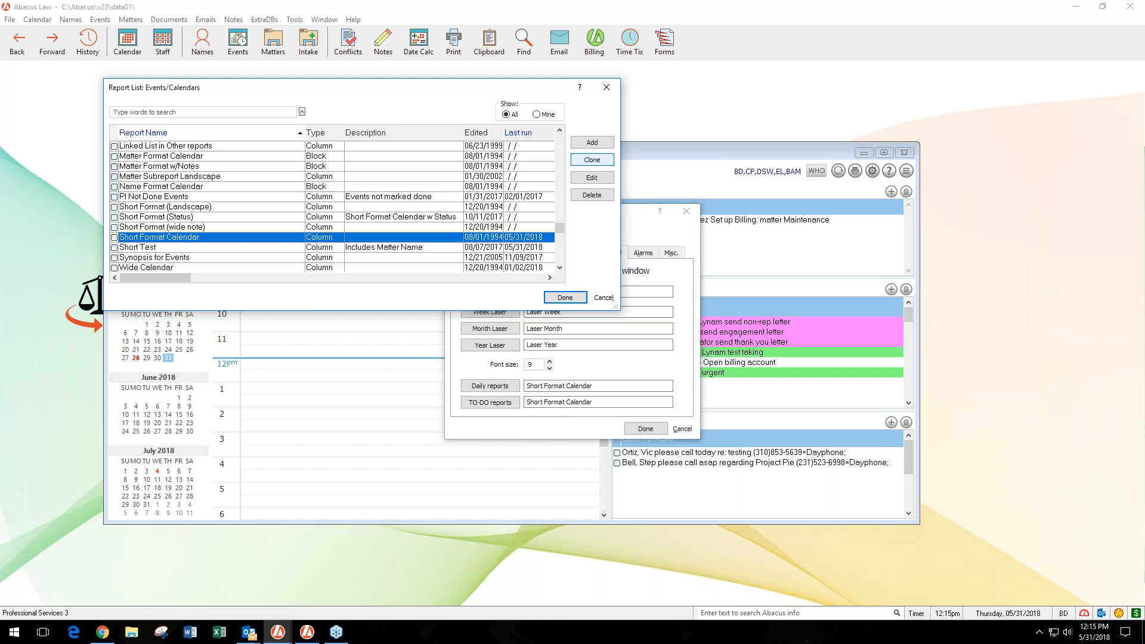
pyautogui.click(232, 247)
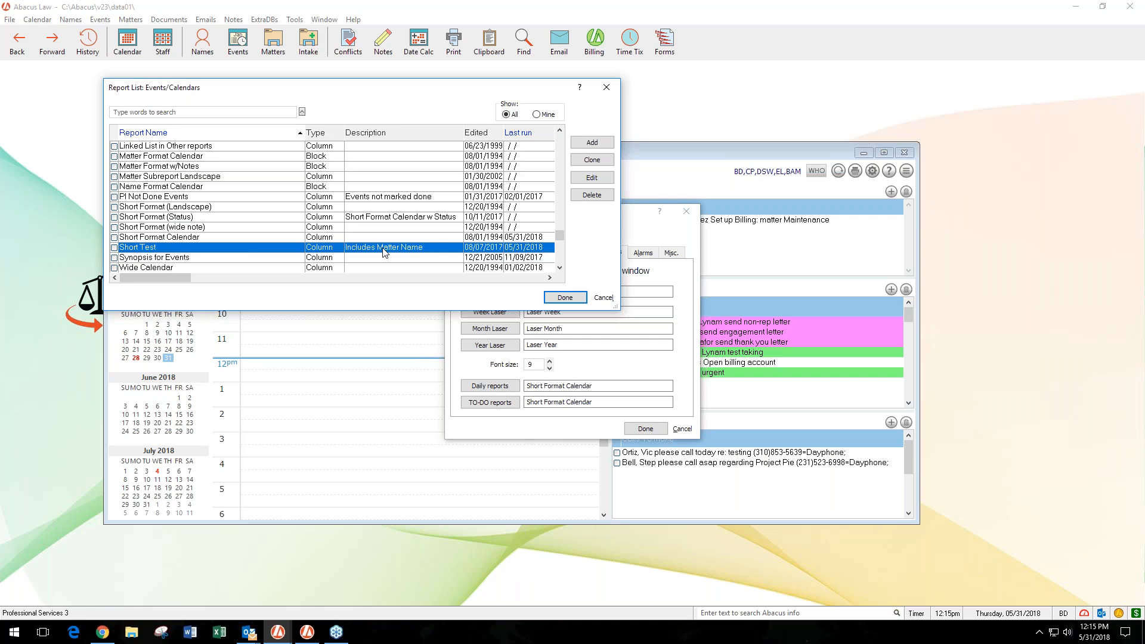
pyautogui.click(566, 300)
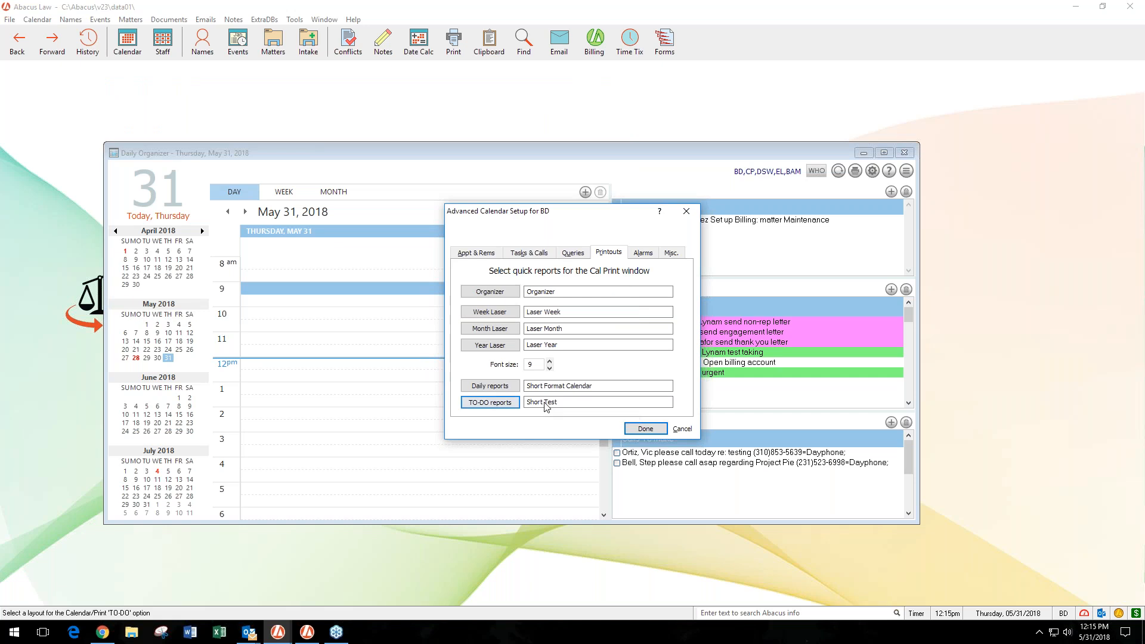
# - Check the layout list for Daily reports without changing the selection, then save the advanced and main calendar setups
pyautogui.click(506, 389)
pyautogui.click(604, 298)
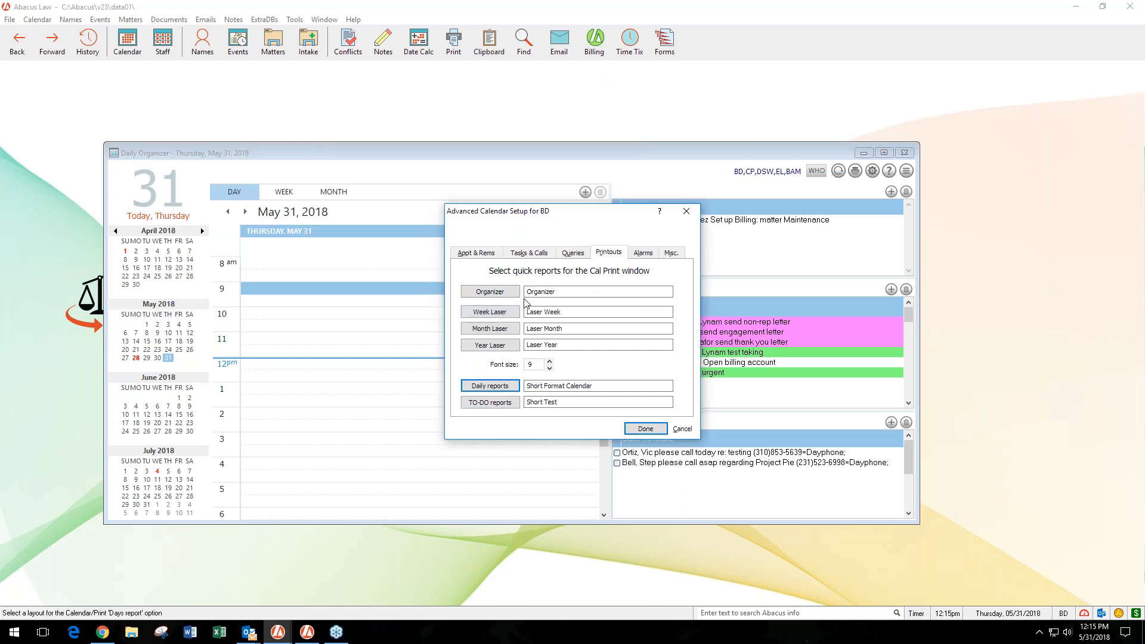
pyautogui.click(645, 429)
pyautogui.click(636, 417)
# - Output the May 31, 2018 To-Do list to the screen in the Short Test layout, review it and close the report windows
pyautogui.click(855, 171)
pyautogui.click(859, 202)
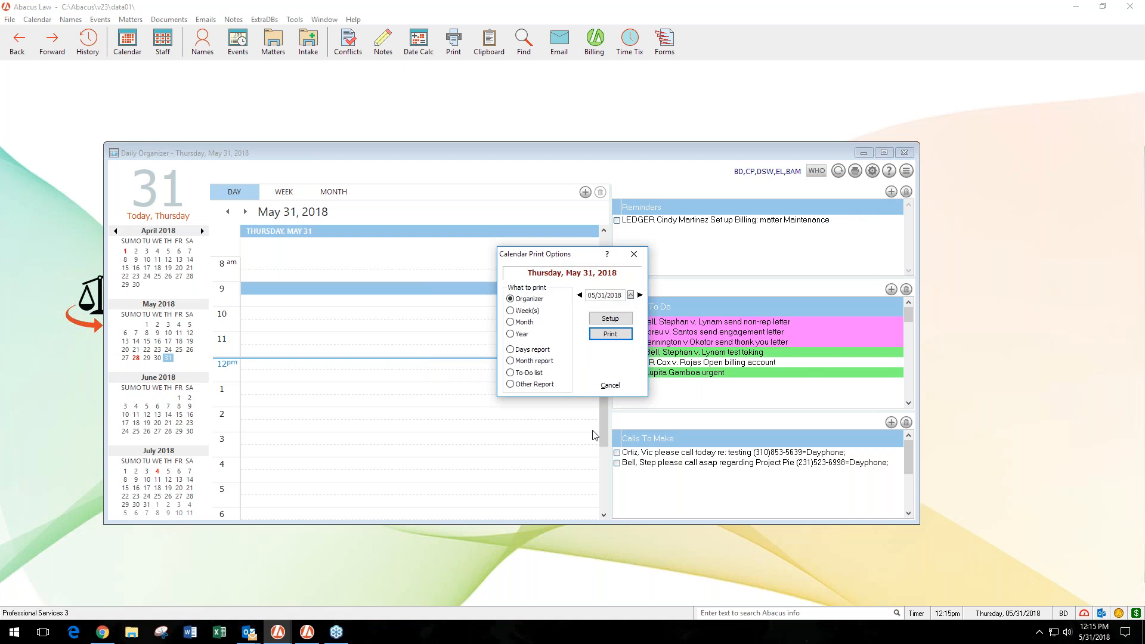
pyautogui.click(510, 372)
pyautogui.click(617, 332)
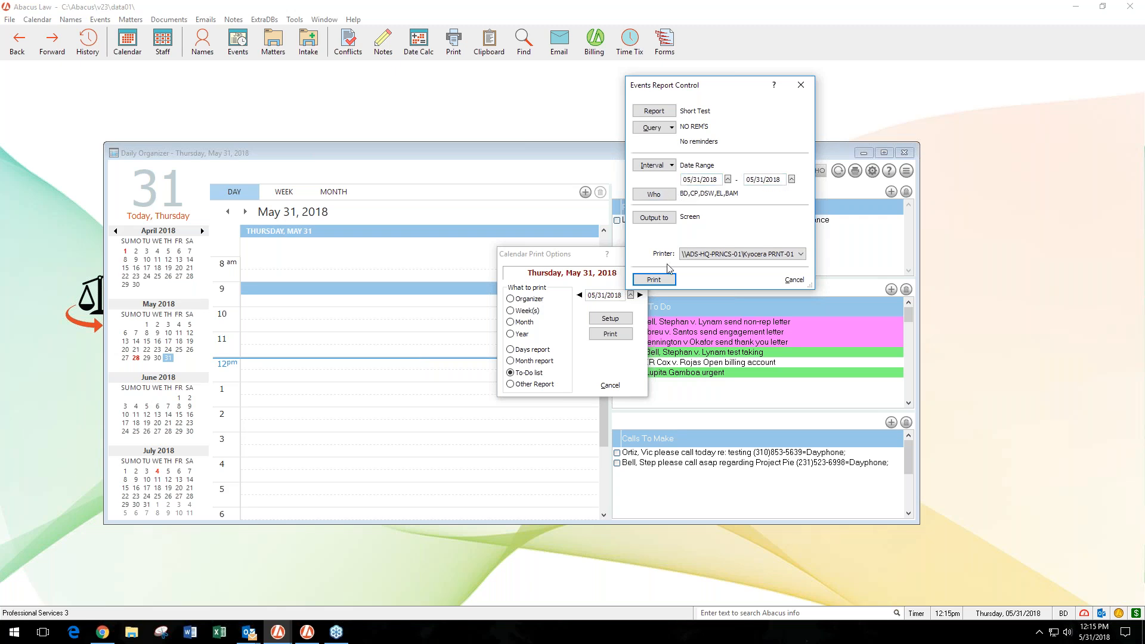
pyautogui.click(668, 282)
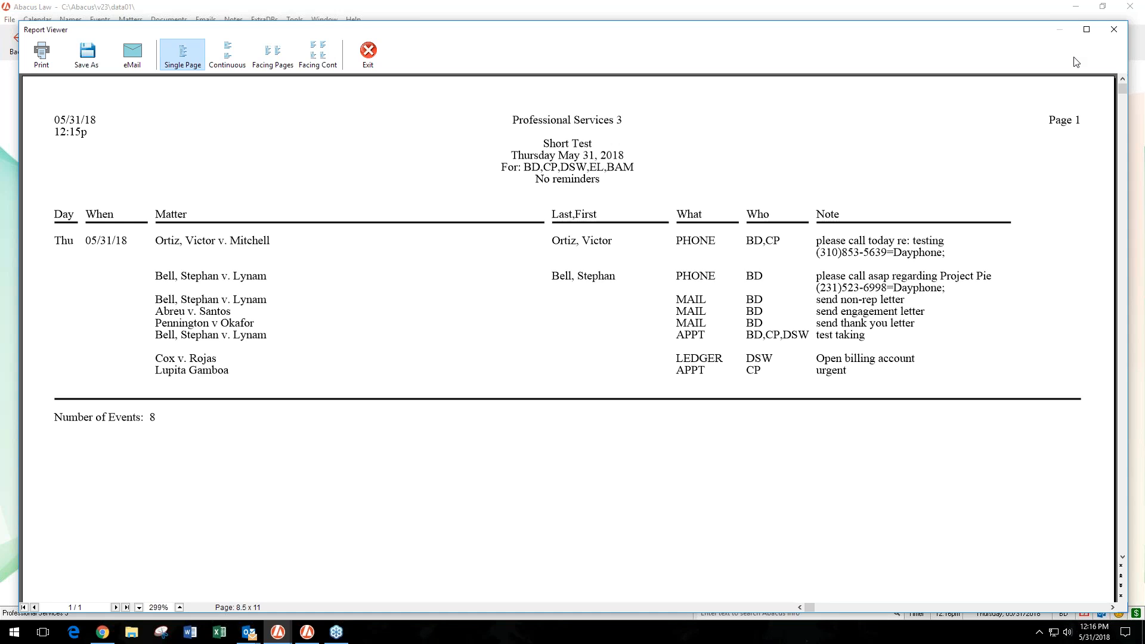
pyautogui.click(1119, 32)
pyautogui.click(794, 282)
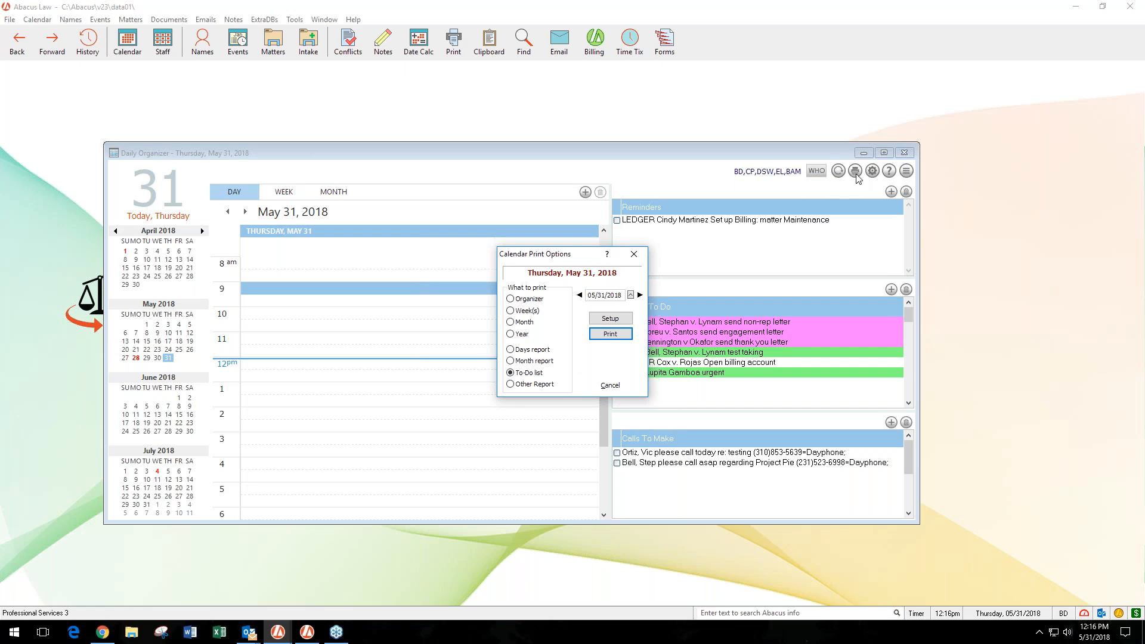
# - Close the calendar print options, then review the display options in the calendar setup without changing them
pyautogui.click(634, 256)
pyautogui.click(634, 257)
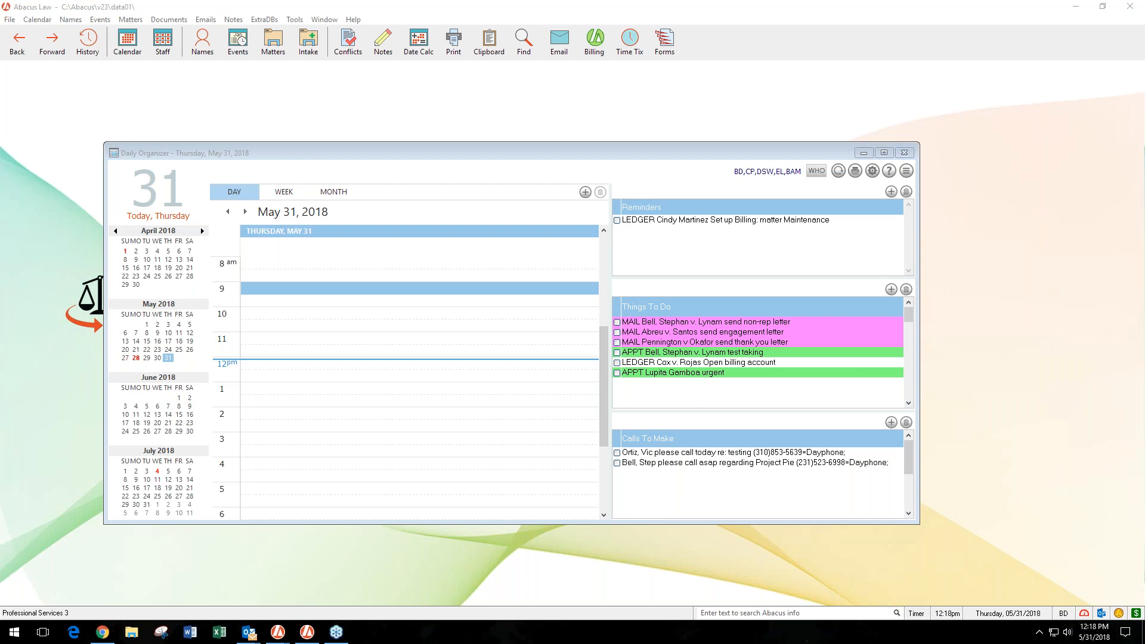
pyautogui.click(872, 171)
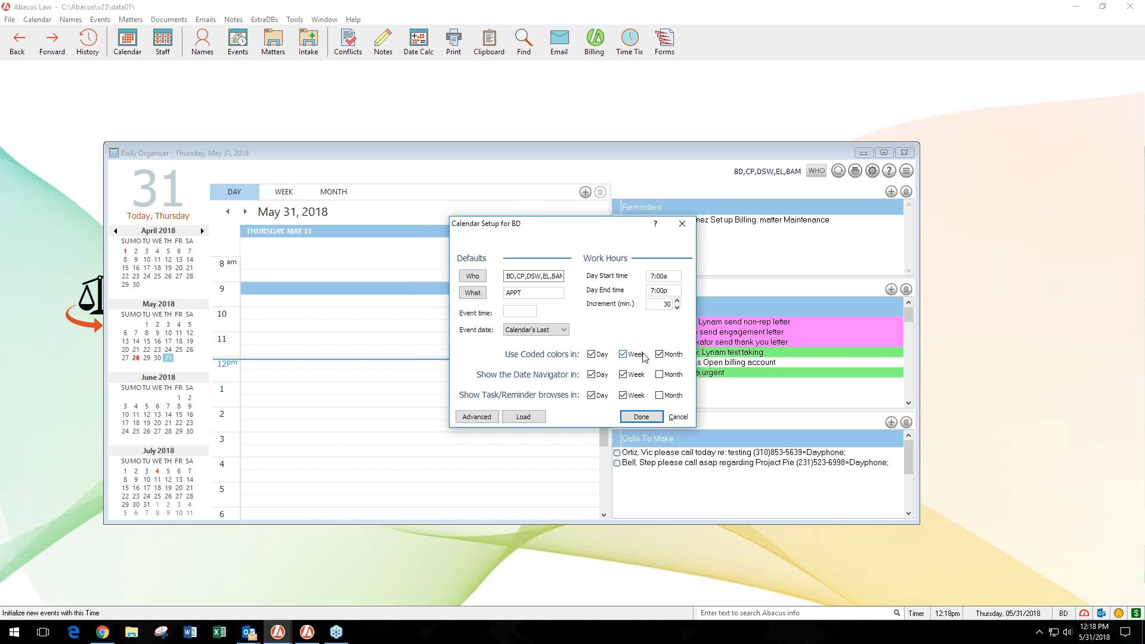
pyautogui.click(682, 224)
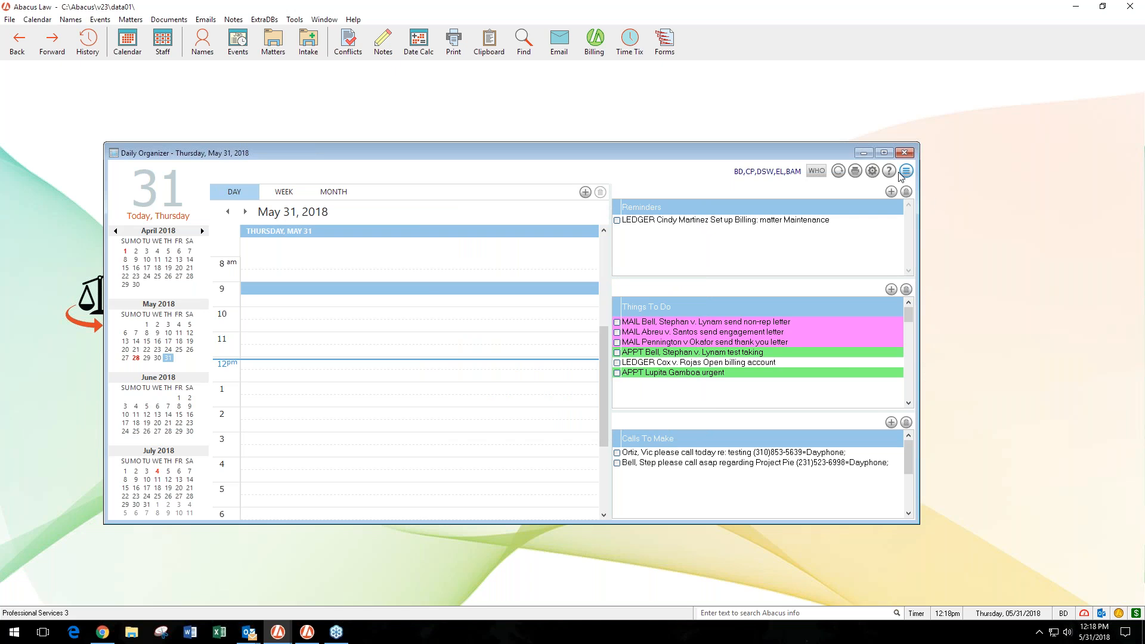
# - Check the calendar setup's color, Date Navigator and Task/Reminder browse options, then view the May 2018 month calendar
pyautogui.click(872, 171)
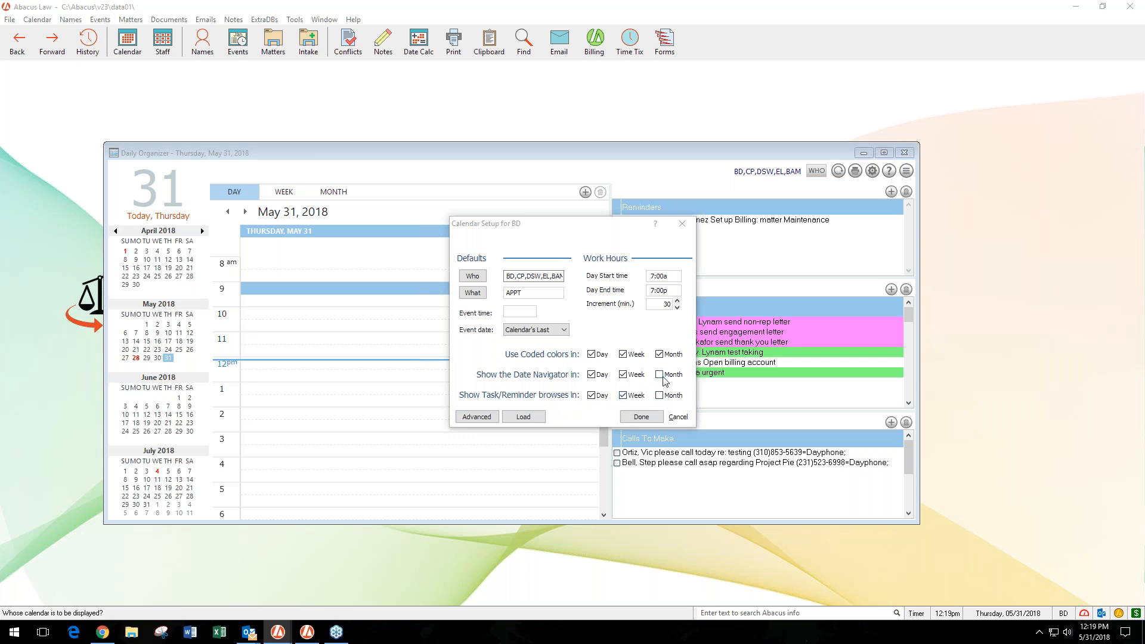
pyautogui.click(642, 417)
pyautogui.click(341, 194)
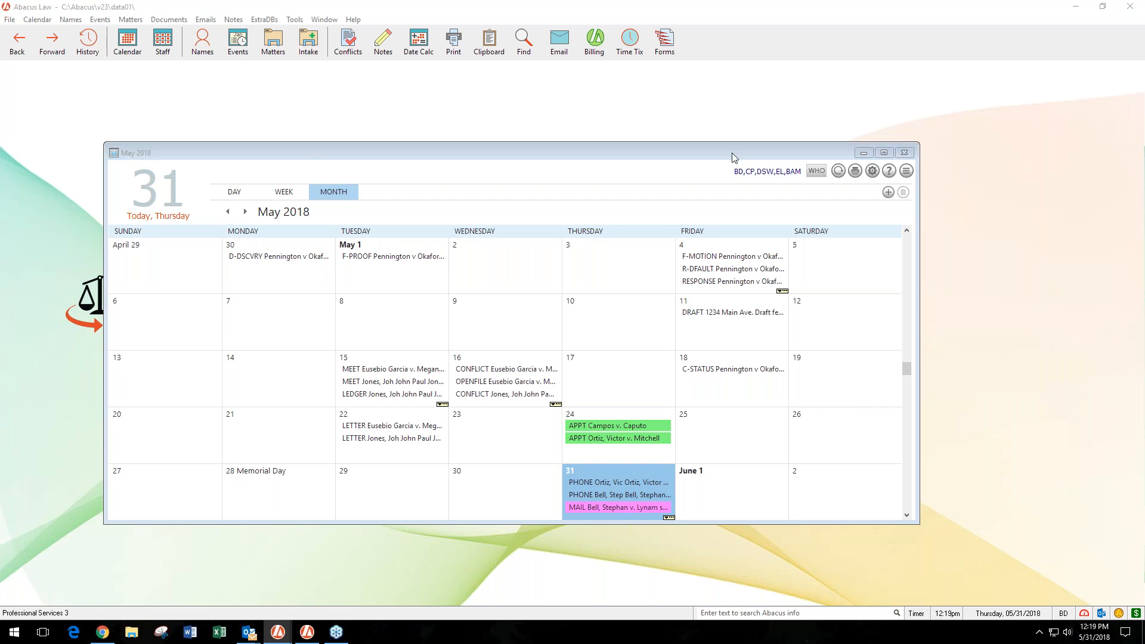
pyautogui.click(775, 150)
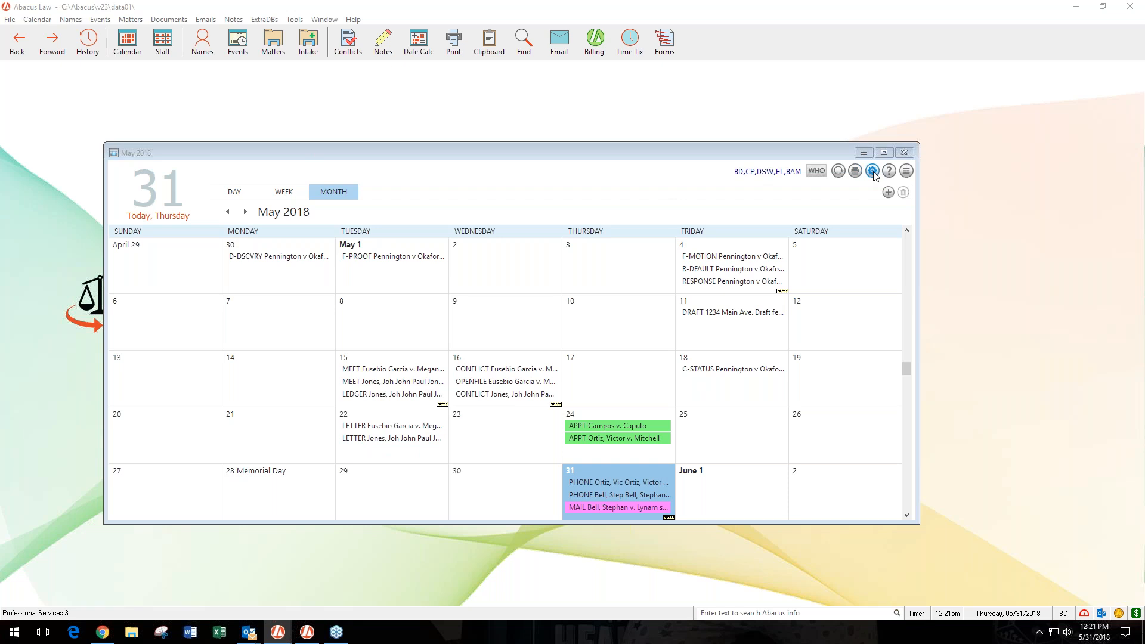
# - View the May 31, 2018 day calendar and the week of May 28 - June 1, 2018 for comparison
pyautogui.click(234, 192)
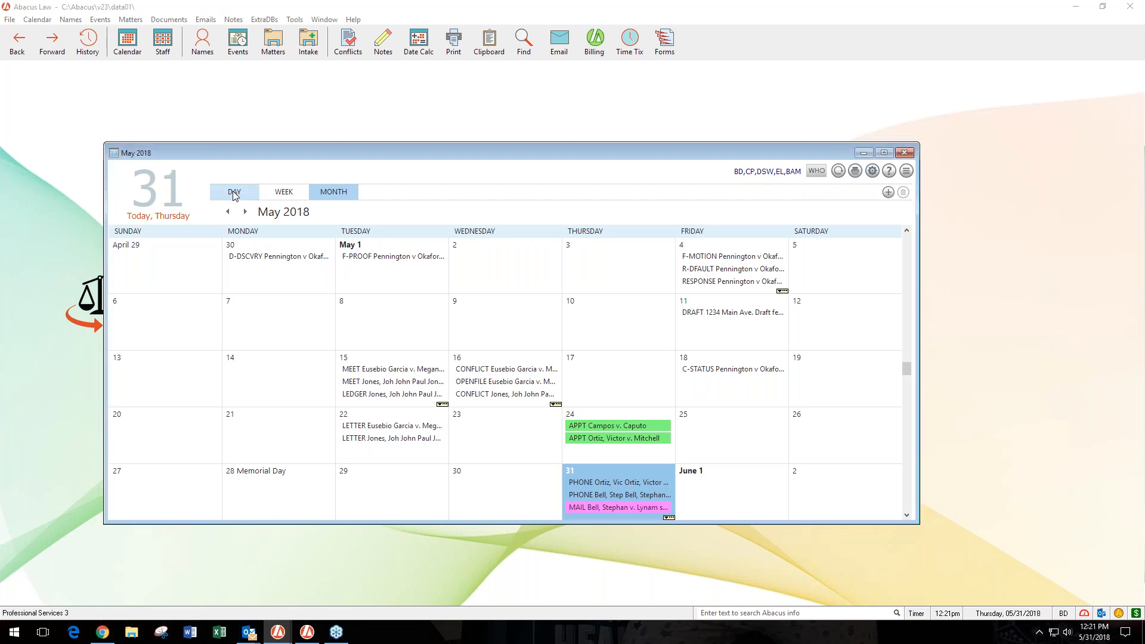
pyautogui.click(234, 192)
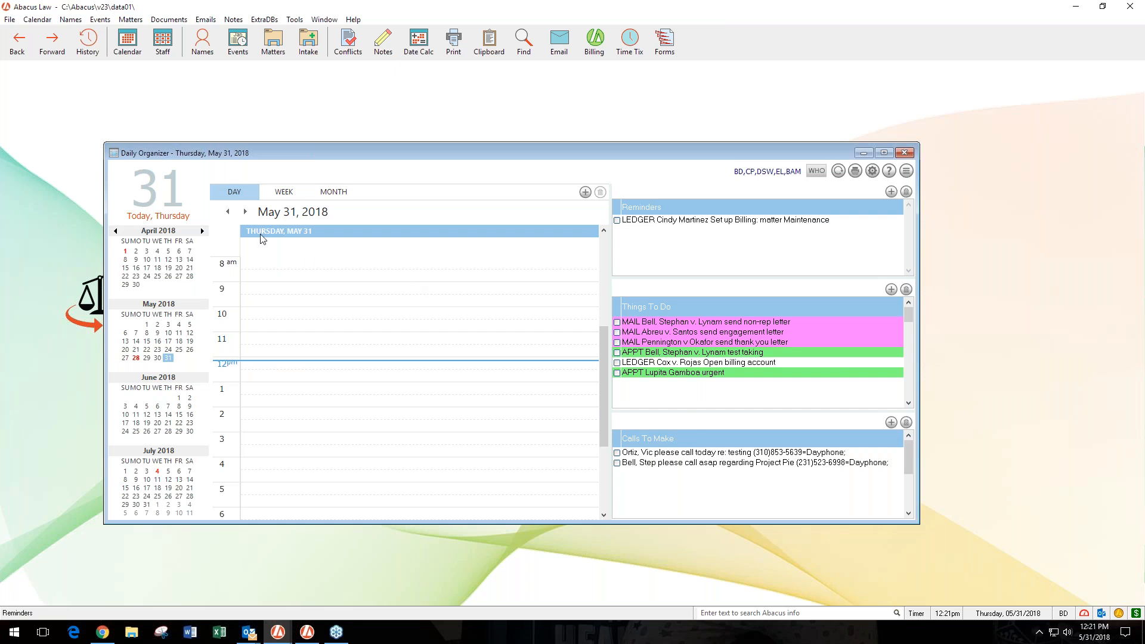
pyautogui.click(281, 195)
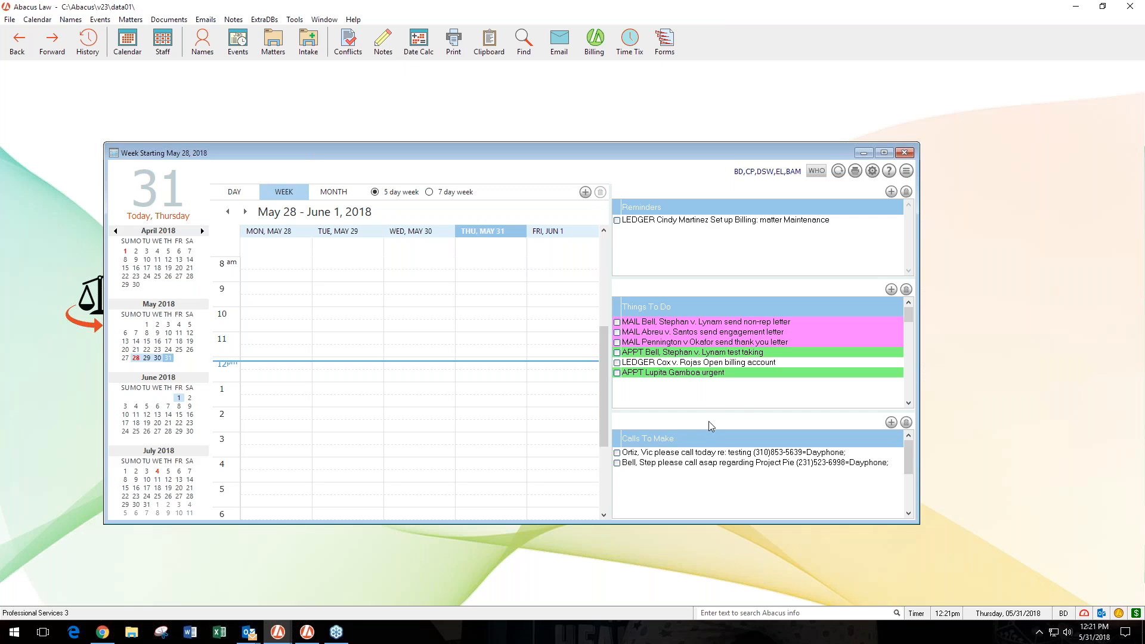
# - Check the calendar setup's display options again and return to the day view
pyautogui.click(872, 172)
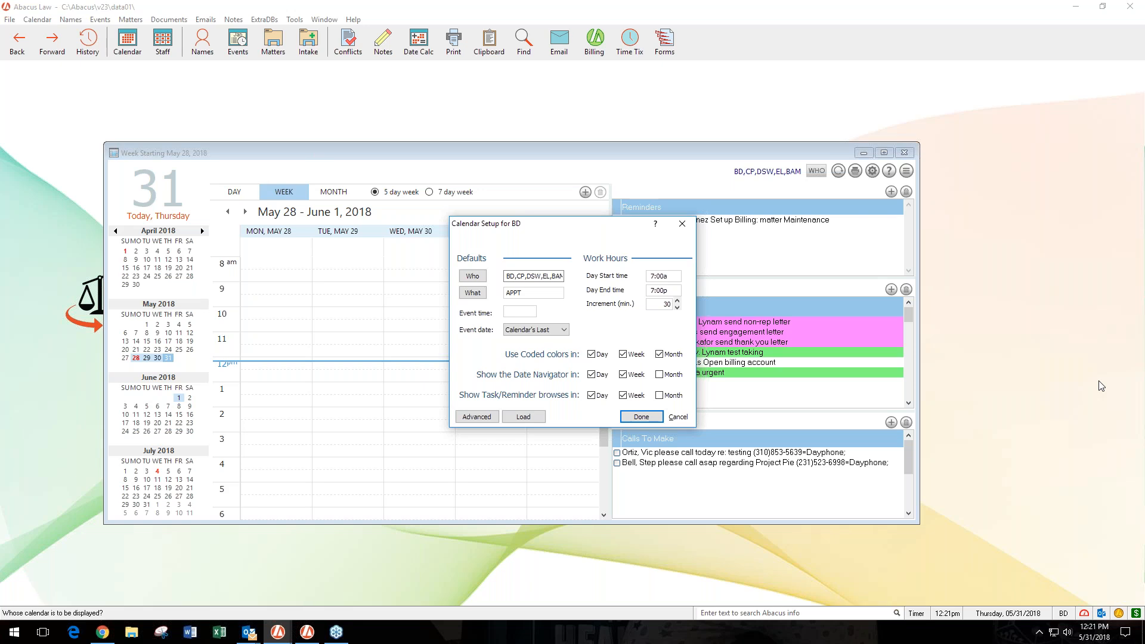
pyautogui.click(642, 416)
pyautogui.click(238, 193)
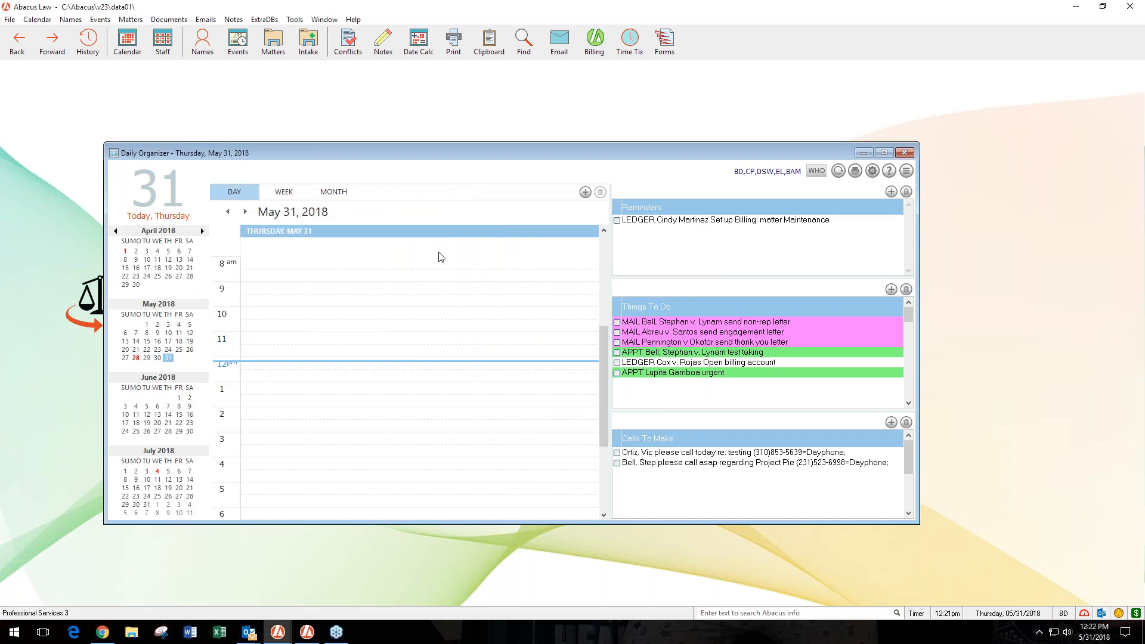
# - Compare the reminders, things to do and calls to make on May 31 and June 1, 2018
pyautogui.click(245, 212)
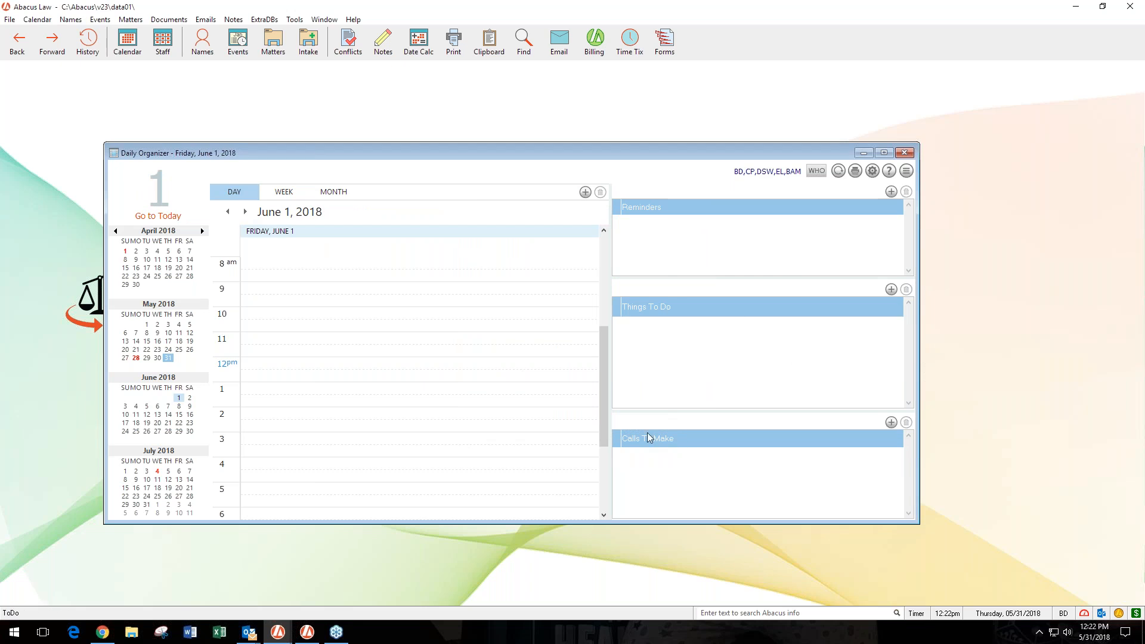
pyautogui.click(228, 212)
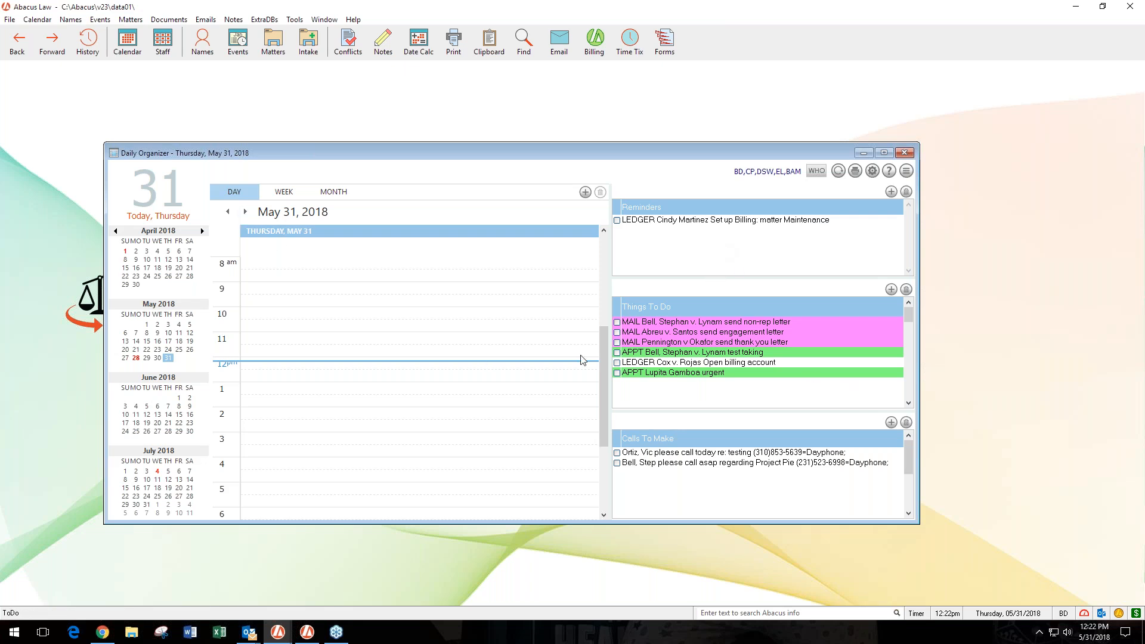
pyautogui.click(245, 213)
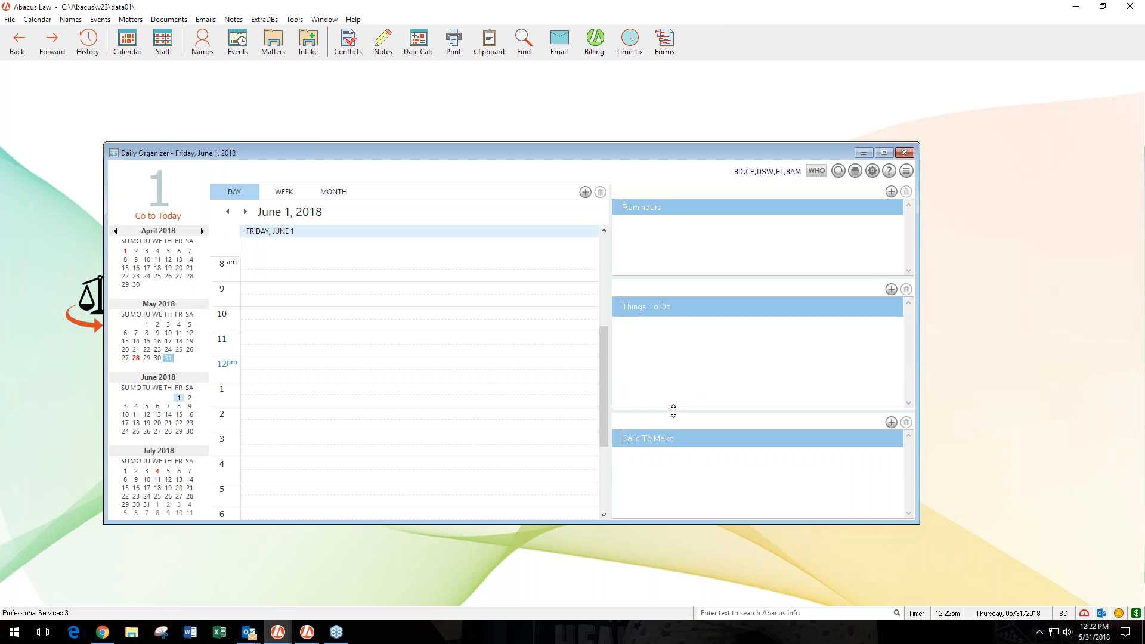
pyautogui.click(227, 211)
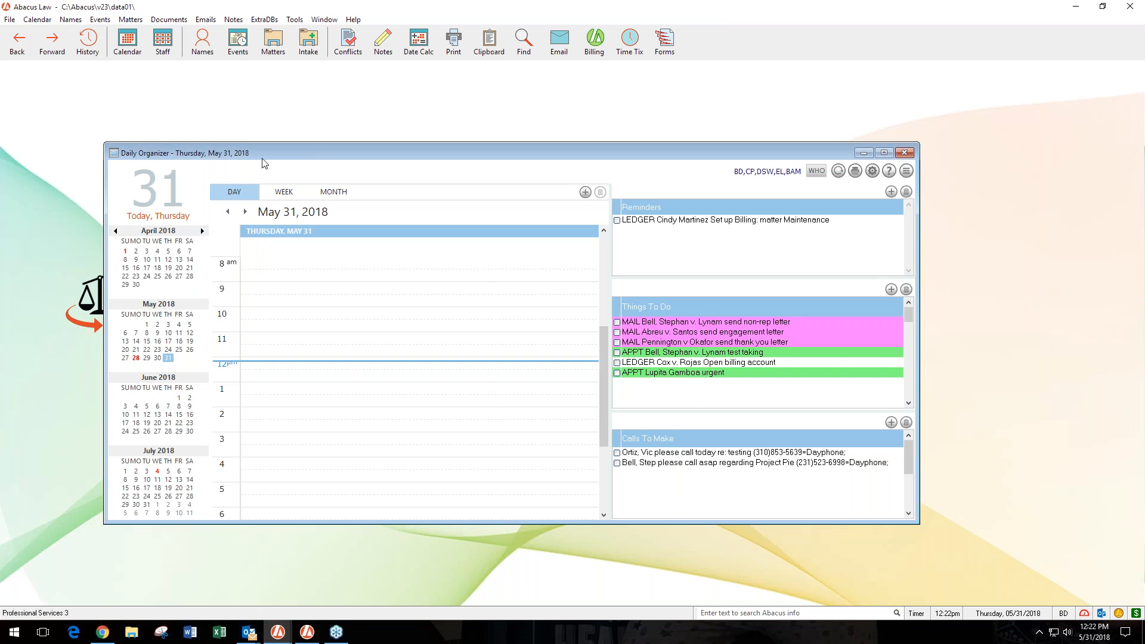
pyautogui.click(245, 212)
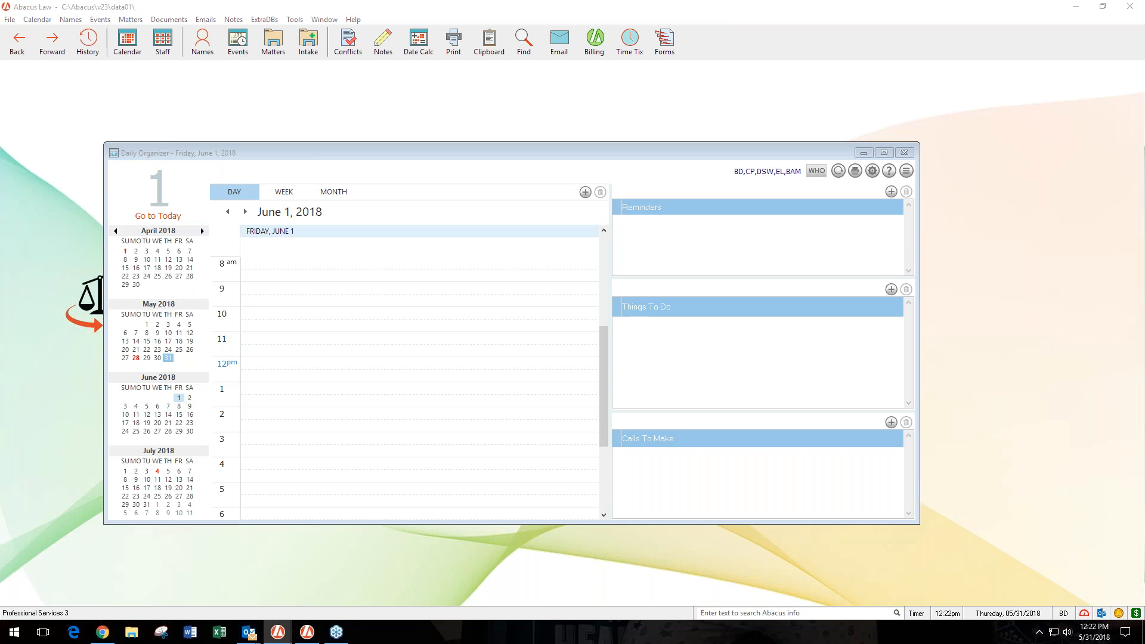
pyautogui.click(227, 212)
pyautogui.click(227, 212)
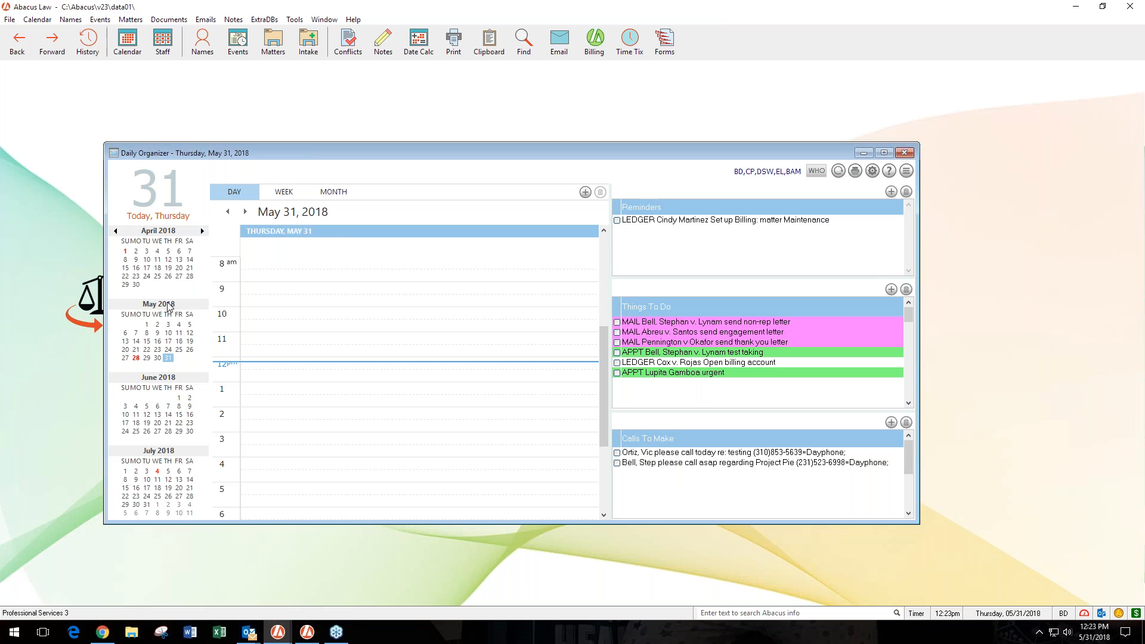
# - Start a new Things To Do event on June 6, 2018 and assign it only to EL
pyautogui.click(157, 407)
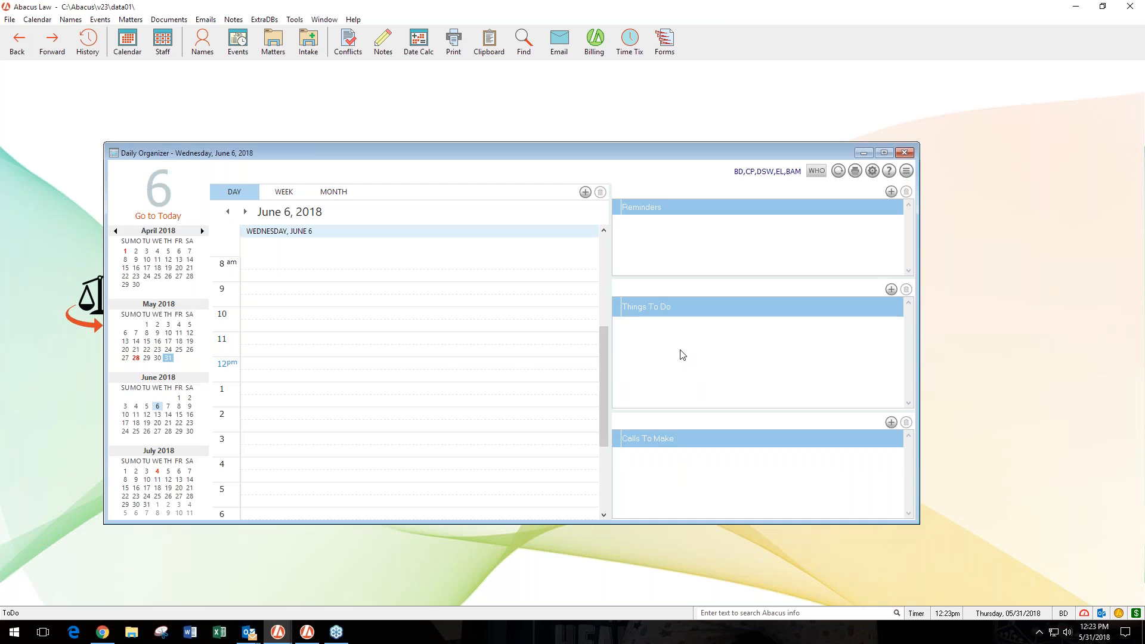
pyautogui.click(892, 290)
pyautogui.click(374, 194)
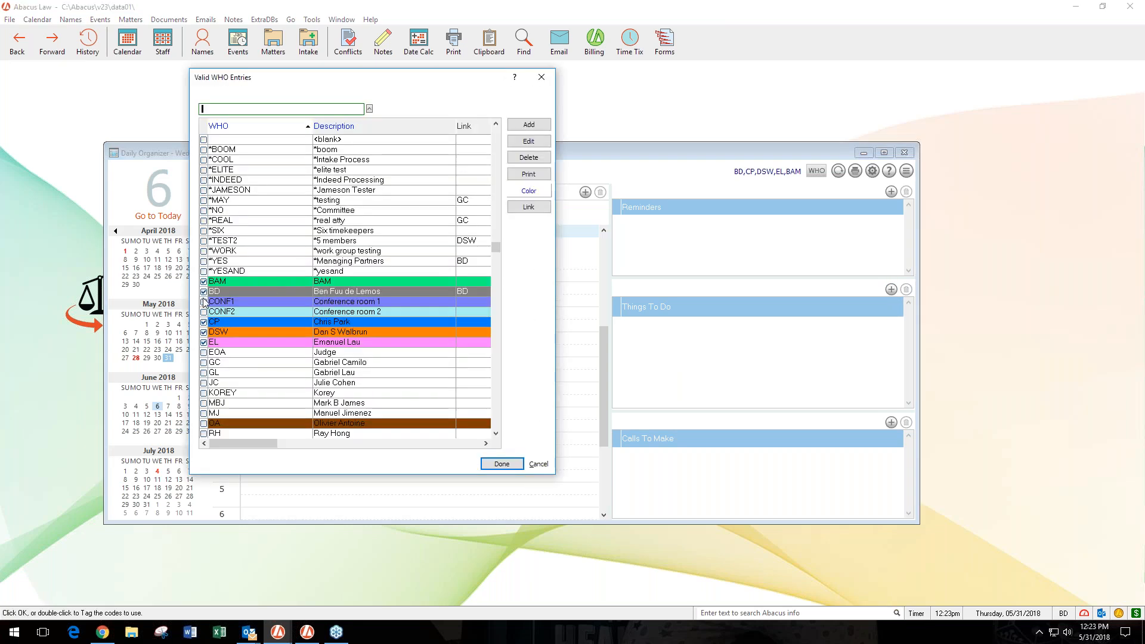
pyautogui.click(204, 332)
pyautogui.click(204, 323)
pyautogui.click(204, 292)
pyautogui.click(204, 281)
pyautogui.click(204, 343)
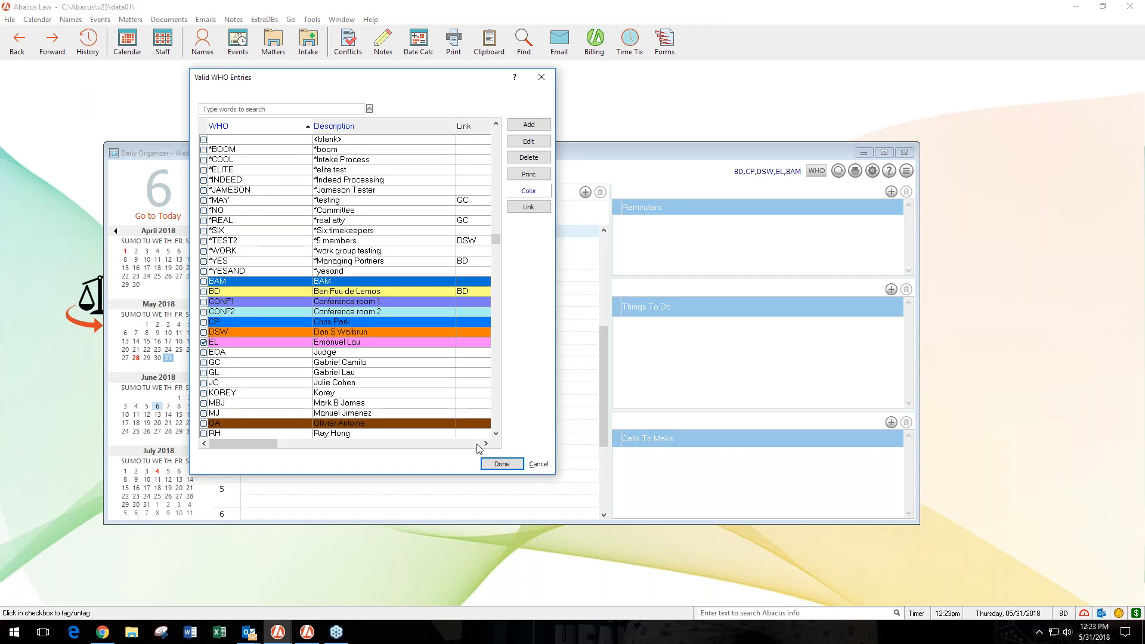
pyautogui.click(501, 464)
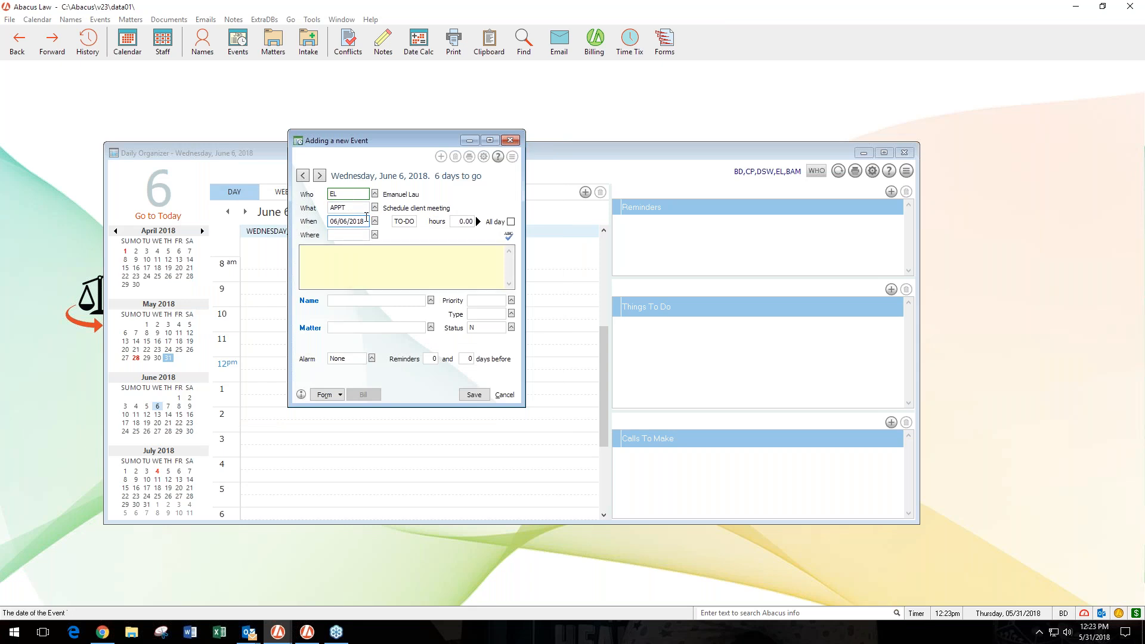
# - Enter "Make sure to aplan and prepare" as the new event's note
pyautogui.click(335, 260)
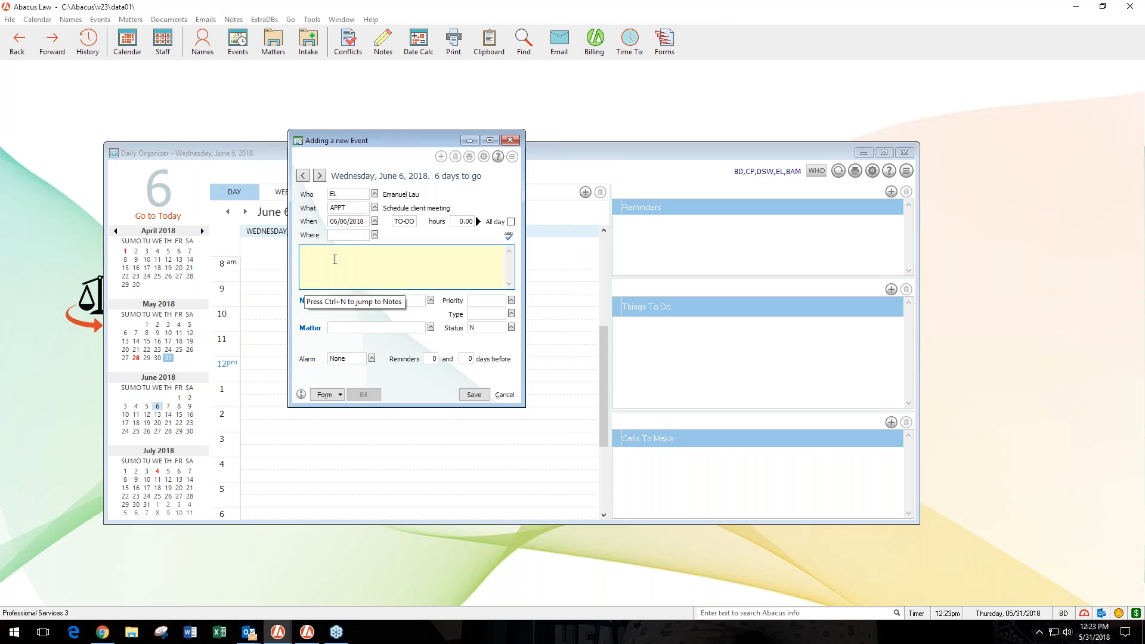
pyautogui.write('Make sure to aplan an')
pyautogui.press('BackSpace')
pyautogui.write('d prepare')
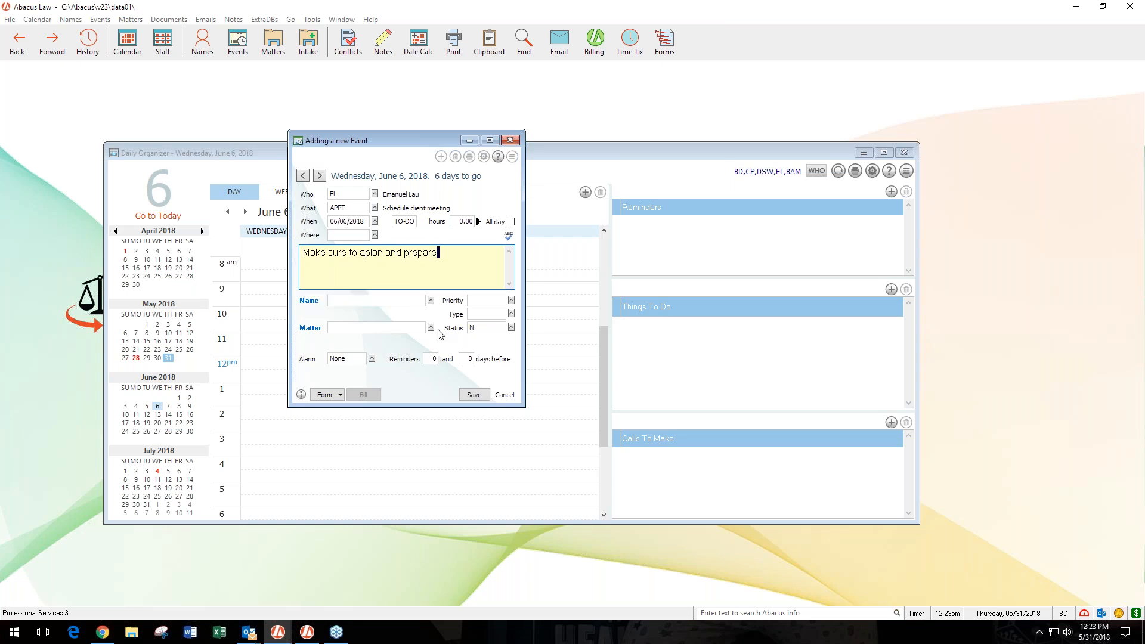
# - Link the event to the GUARD matter opened 05/10/2018 and save it
pyautogui.click(431, 328)
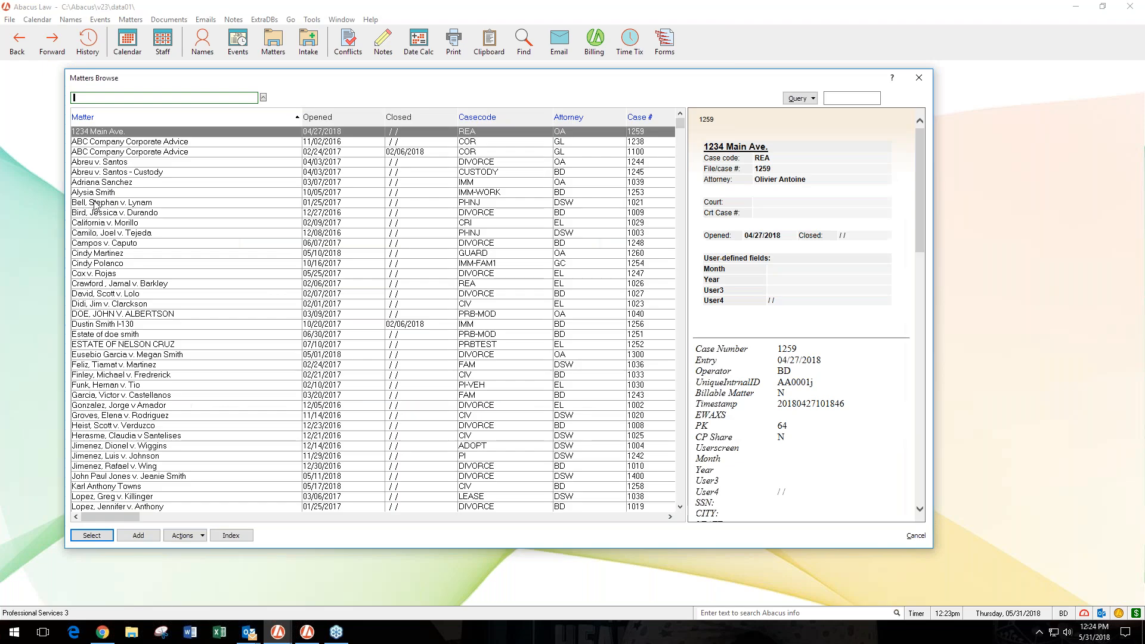
pyautogui.click(95, 253)
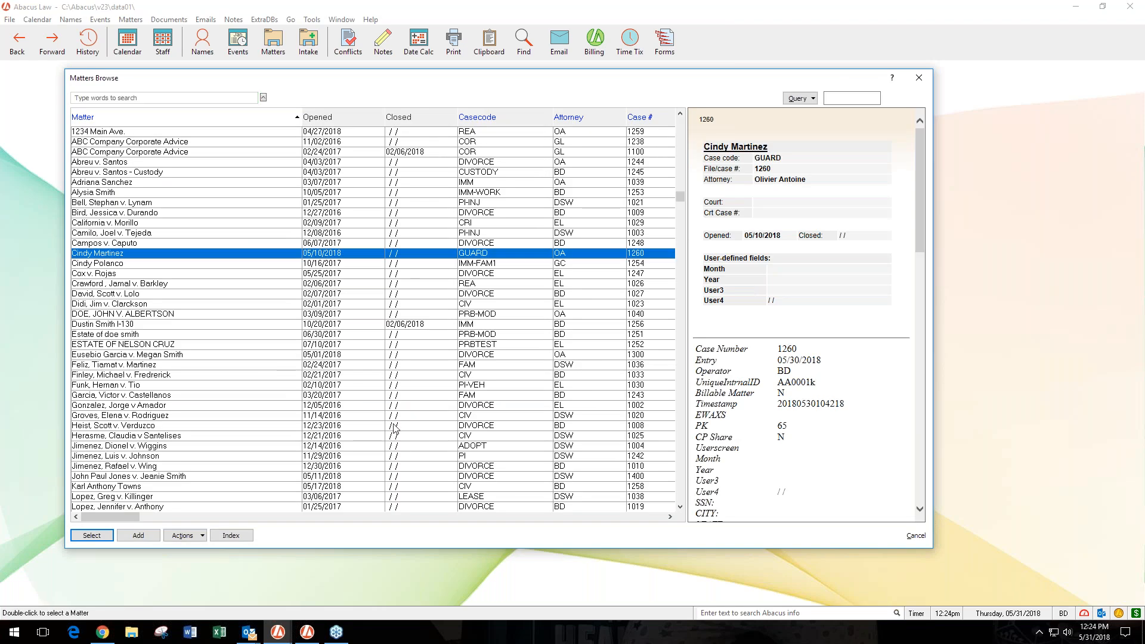
pyautogui.click(92, 535)
pyautogui.click(472, 399)
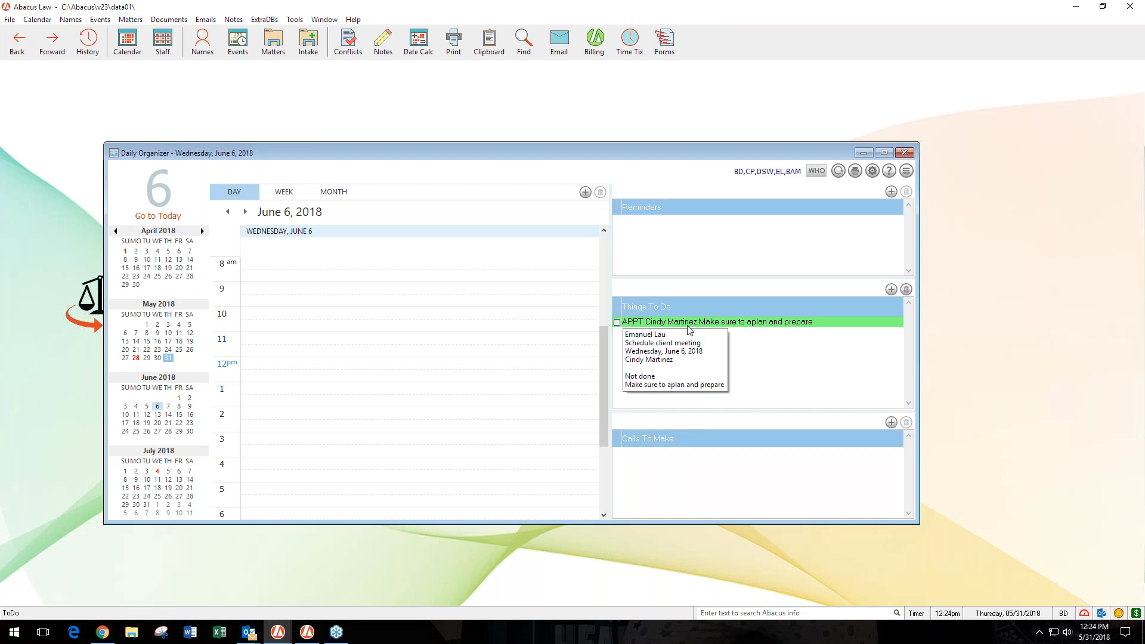
# - Set the June 6 event's reminders to 2 and 1 days before and save the event
pyautogui.doubleClick(679, 323)
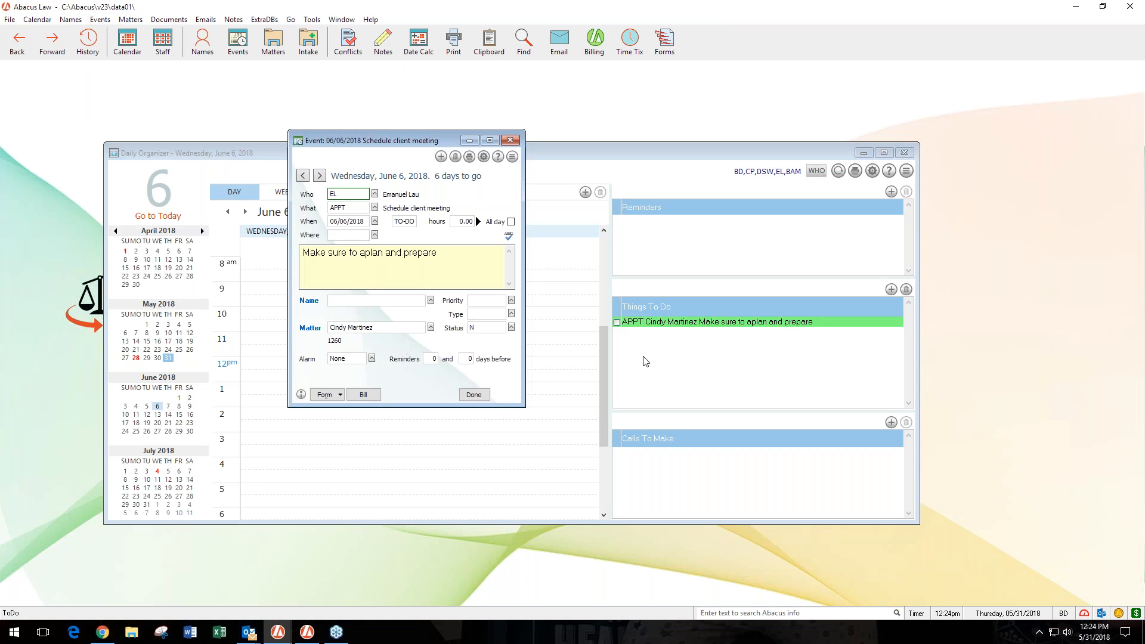
pyautogui.click(434, 359)
pyautogui.click(435, 359)
pyautogui.write('2')
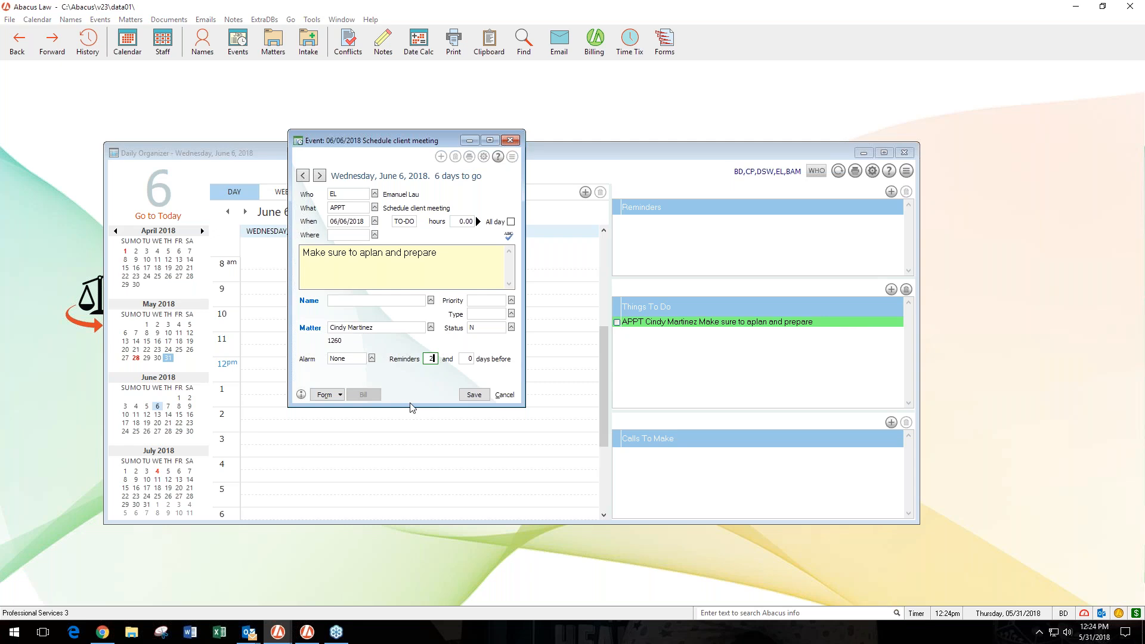
pyautogui.click(466, 361)
pyautogui.write('1')
pyautogui.click(474, 395)
pyautogui.click(474, 395)
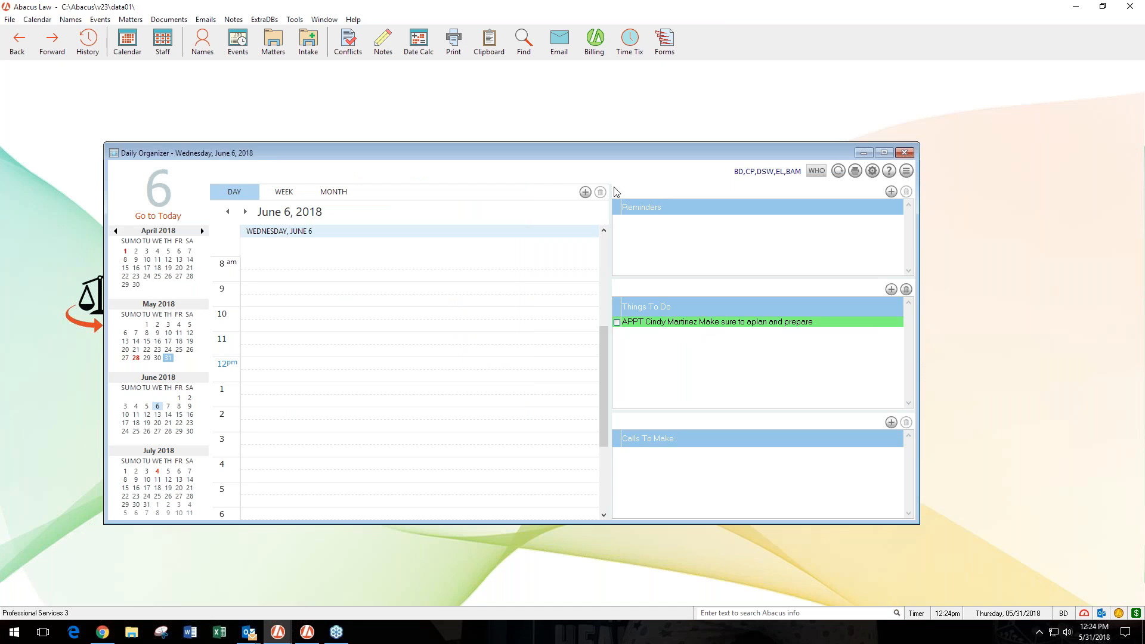
# - Check the event's reminders on June 5 and June 4, 2018, then return to June 6
pyautogui.click(228, 213)
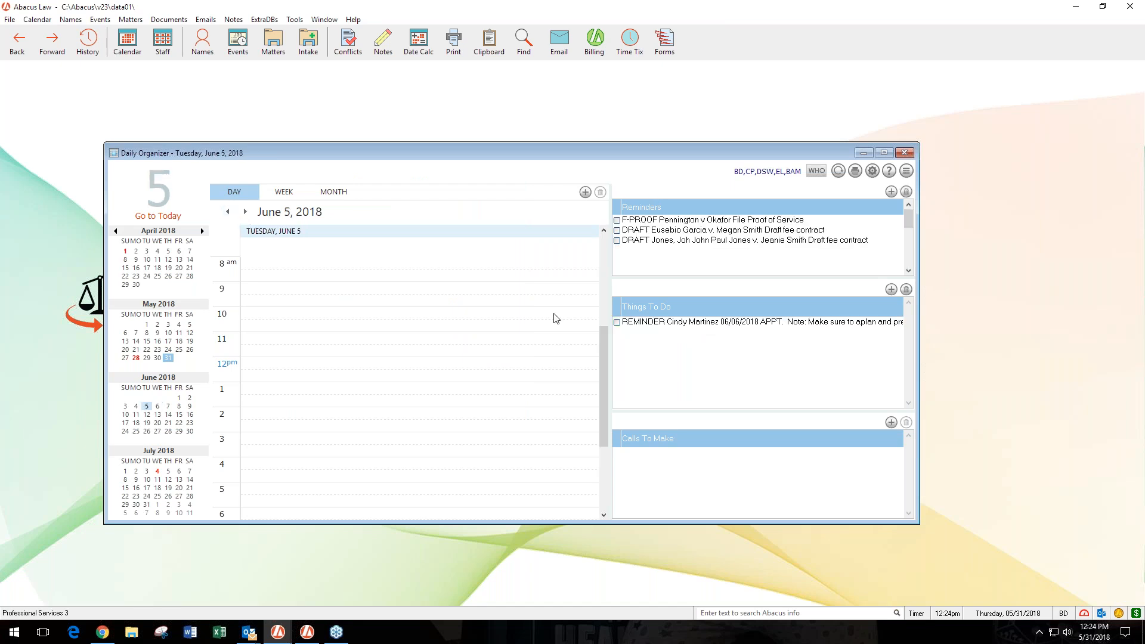
pyautogui.moveTo(861, 332)
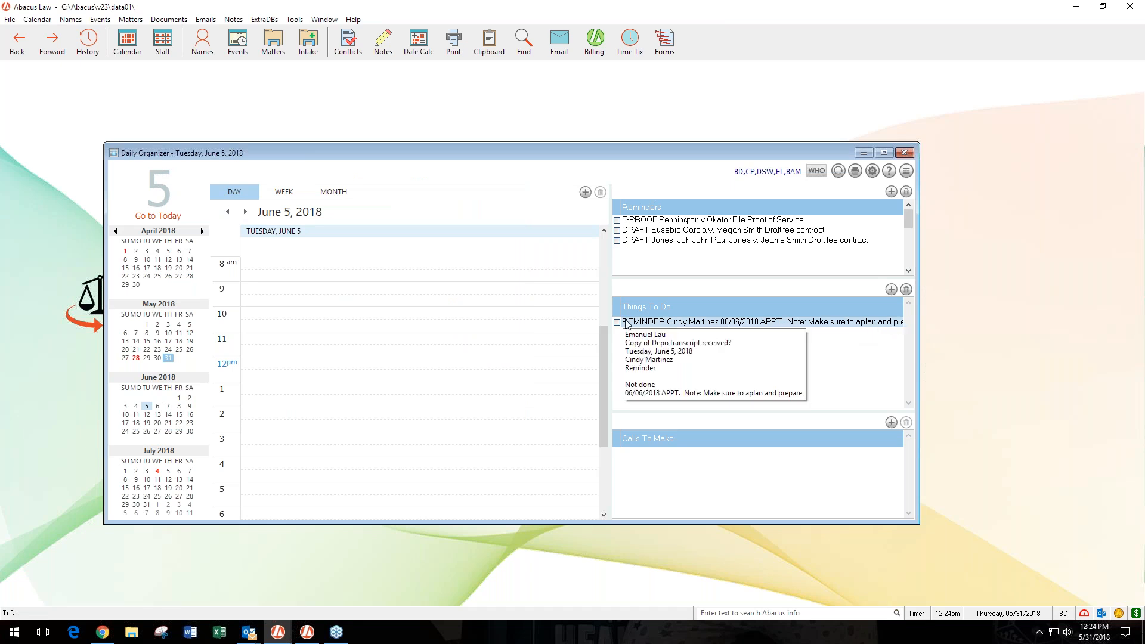
pyautogui.click(227, 211)
pyautogui.moveTo(656, 328)
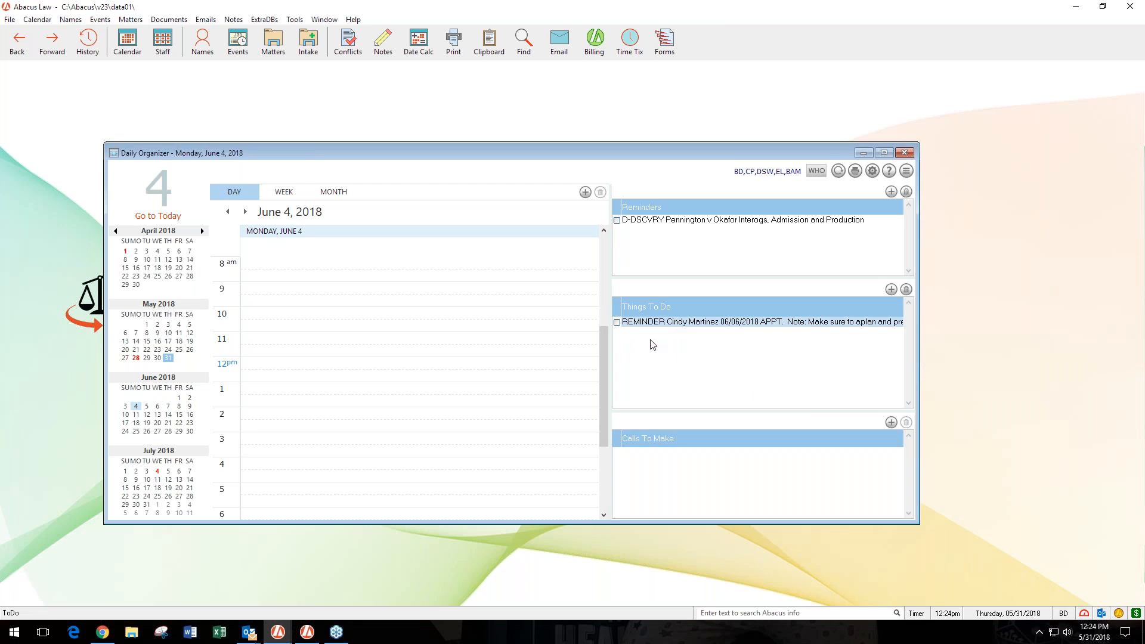
pyautogui.click(245, 212)
pyautogui.click(245, 212)
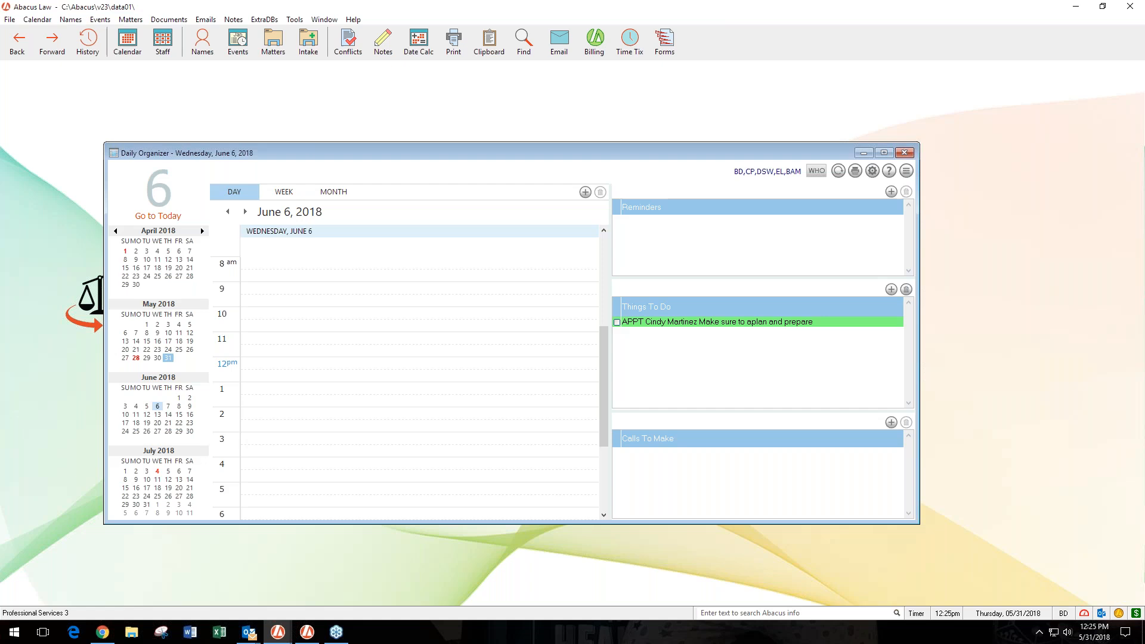
# - Review the calendar setup's per-view display options, close the setup and switch the calendar to the month view
pyautogui.click(872, 171)
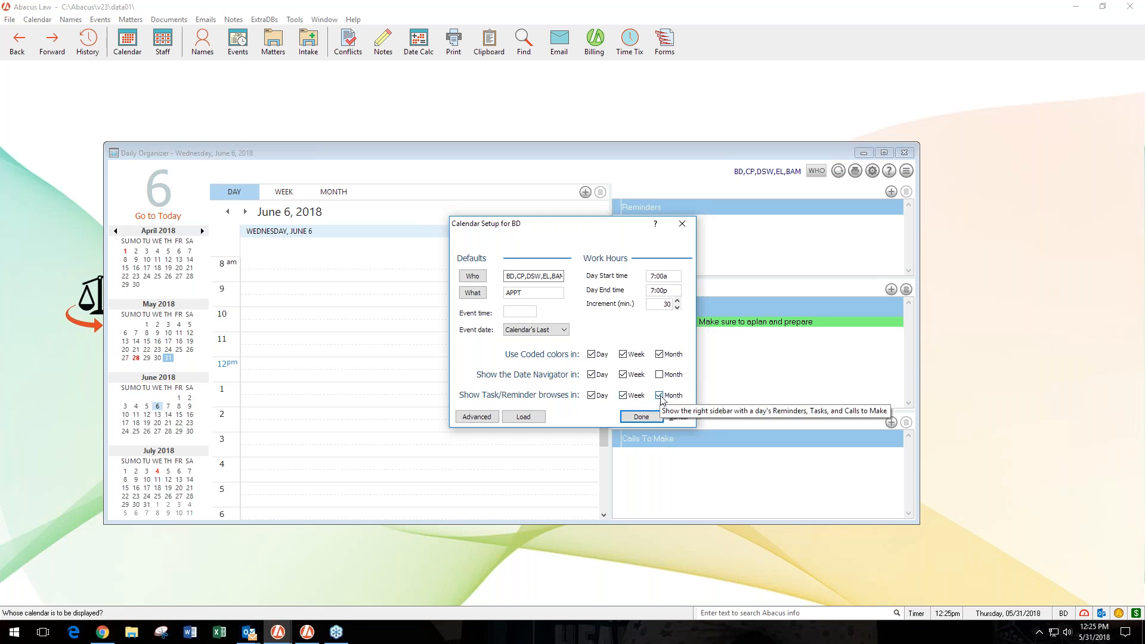
pyautogui.click(642, 416)
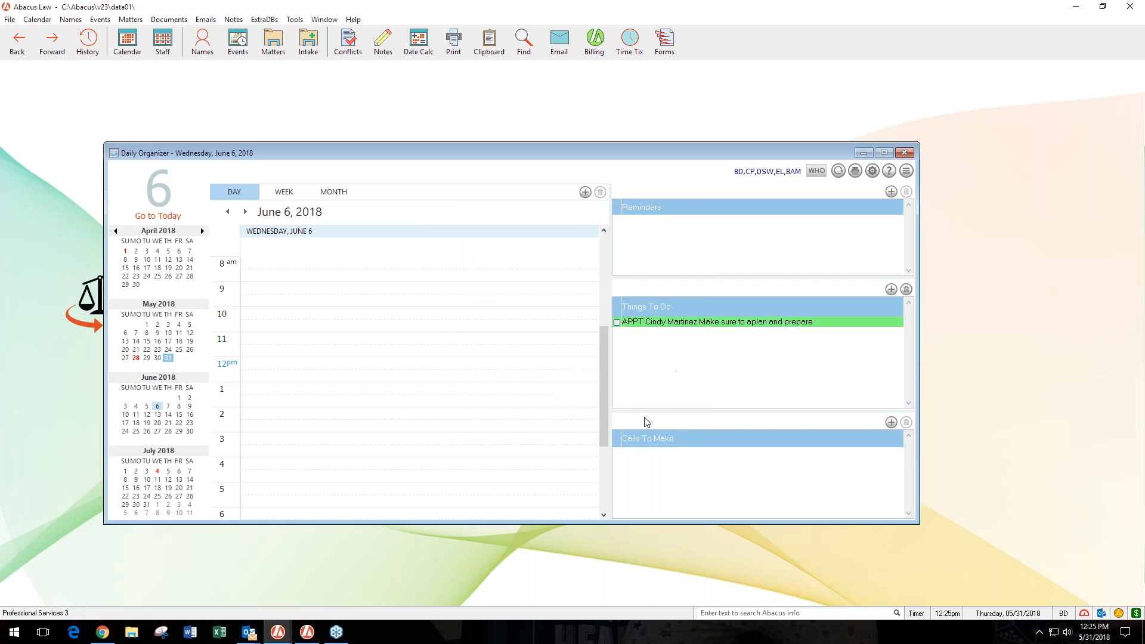
pyautogui.click(337, 200)
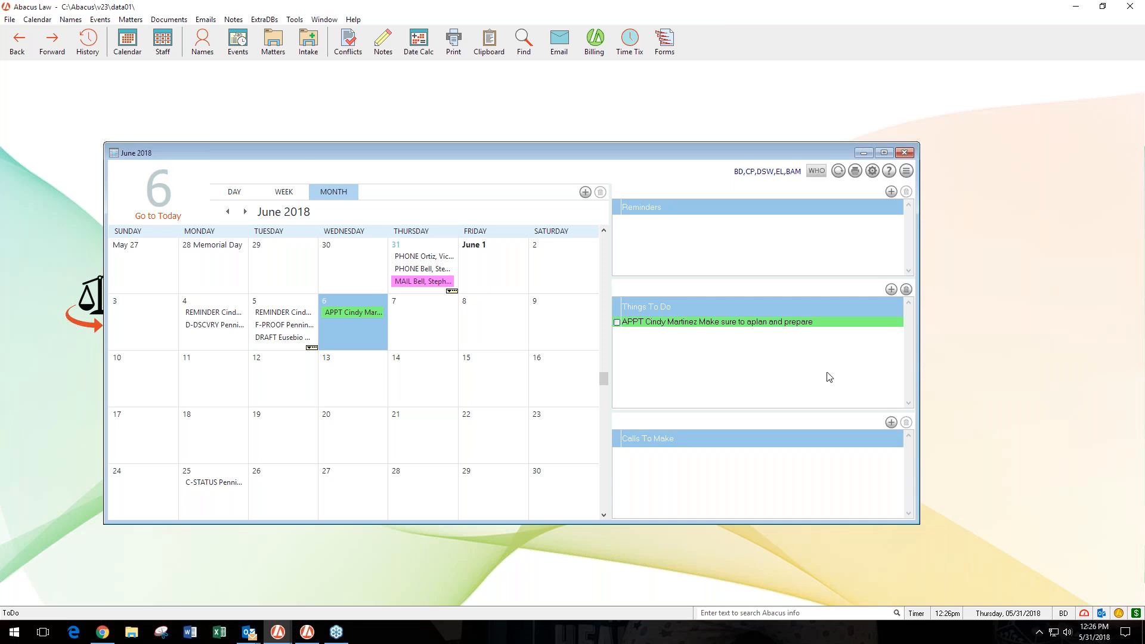
# - Inspect the details of the June 6 appointment and its June 4 and June 5 reminders in the month view
pyautogui.moveTo(661, 324)
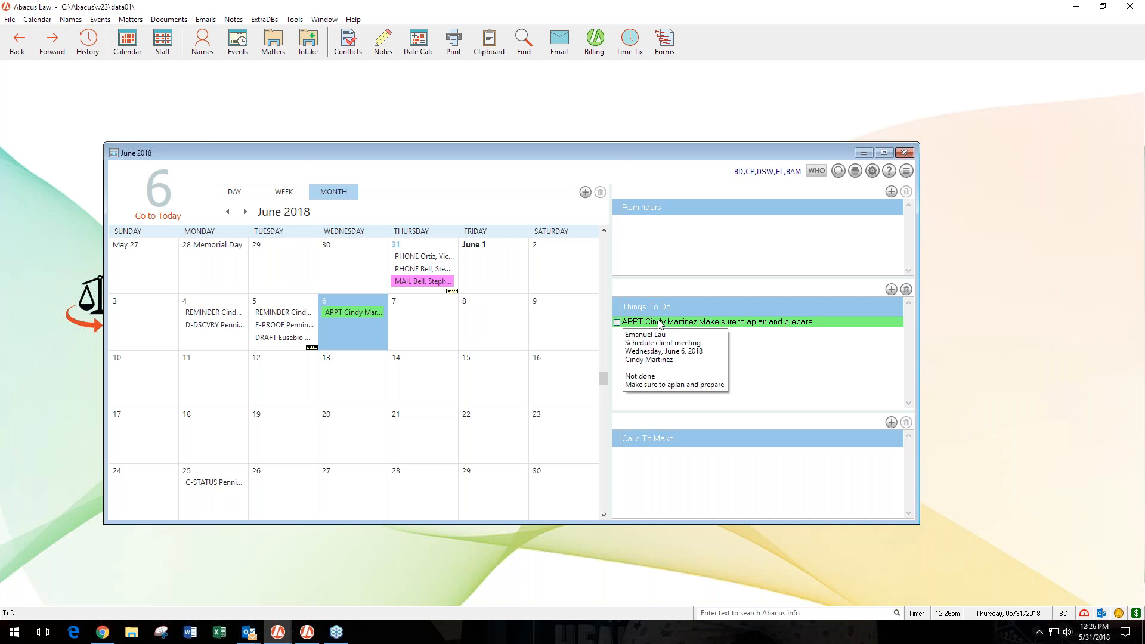
pyautogui.click(217, 317)
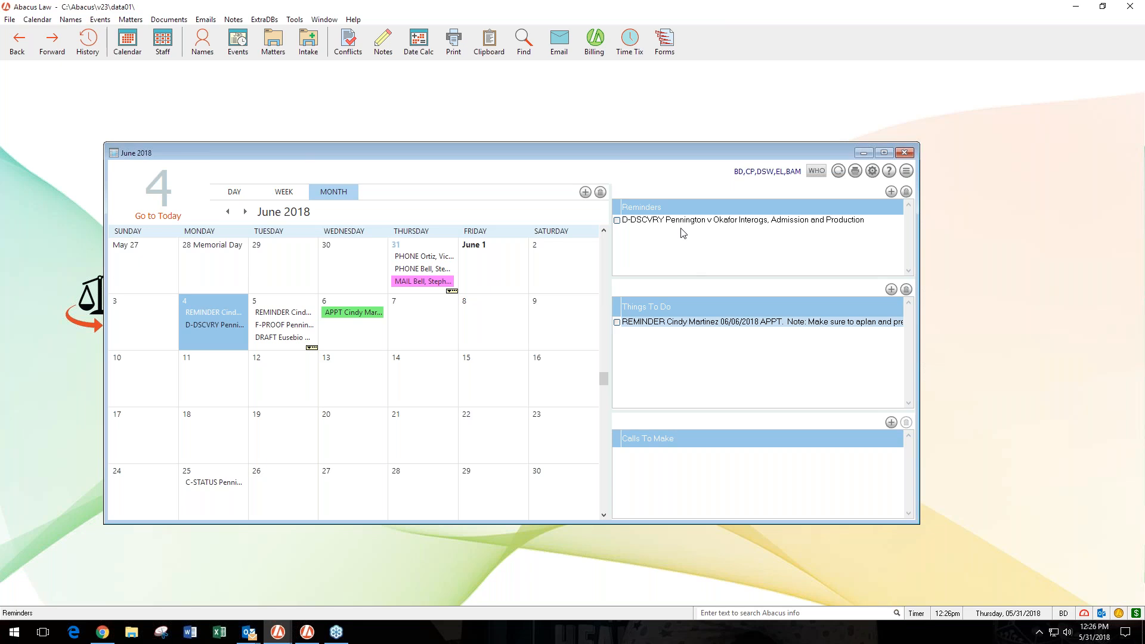
pyautogui.moveTo(683, 225)
pyautogui.moveTo(761, 324)
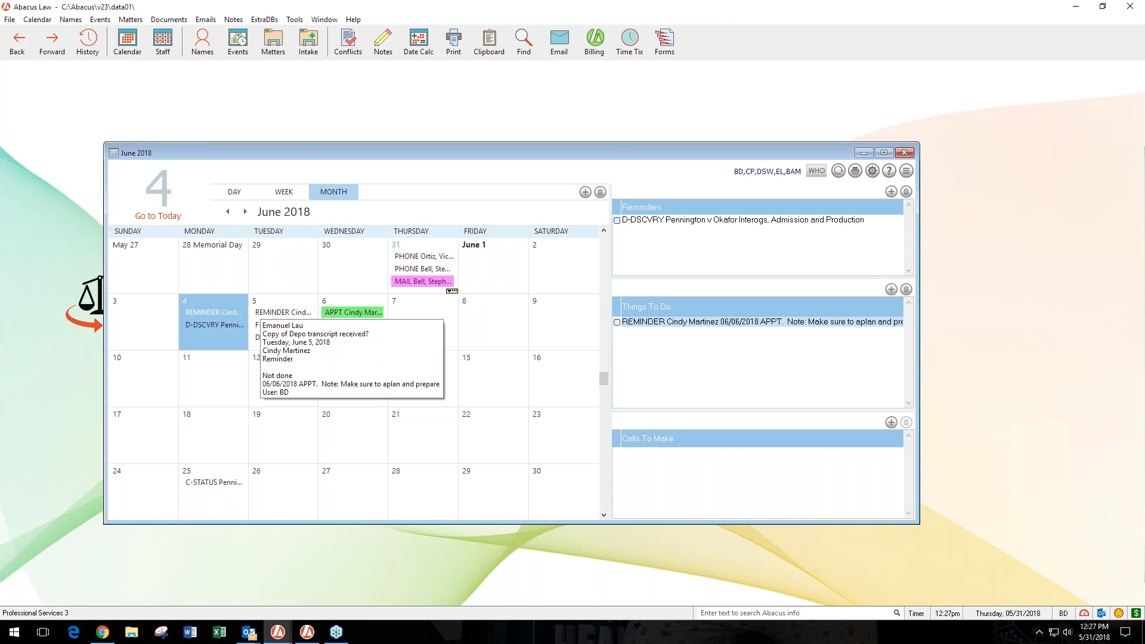
pyautogui.moveTo(639, 324)
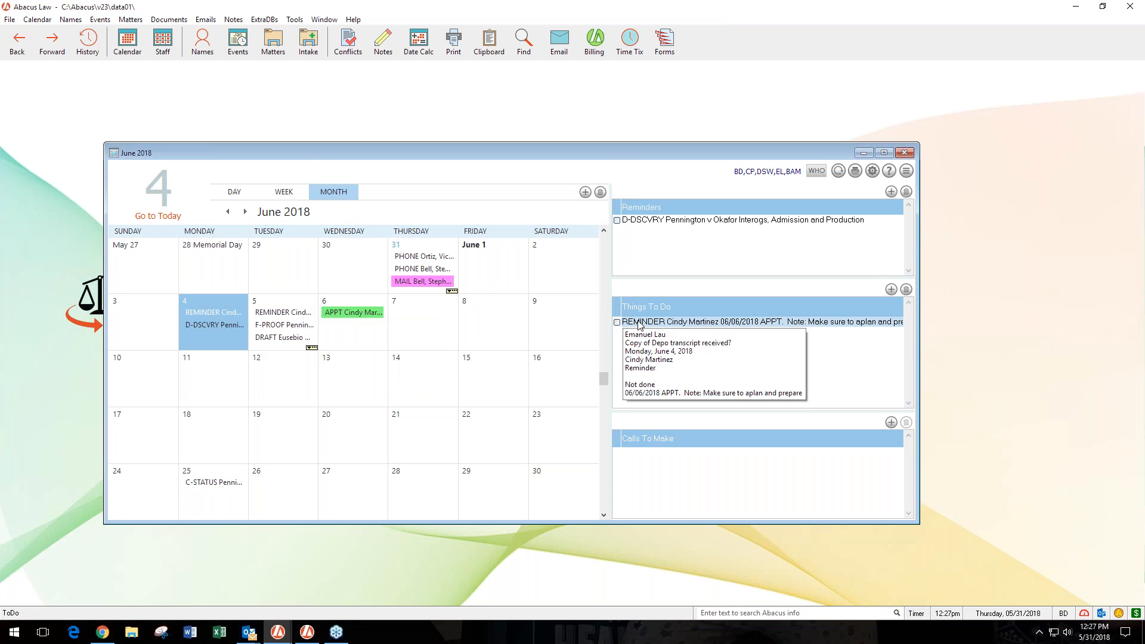
# - Set both reminder values of the June 6 appointment to 0 days before and save the event
pyautogui.doubleClick(328, 315)
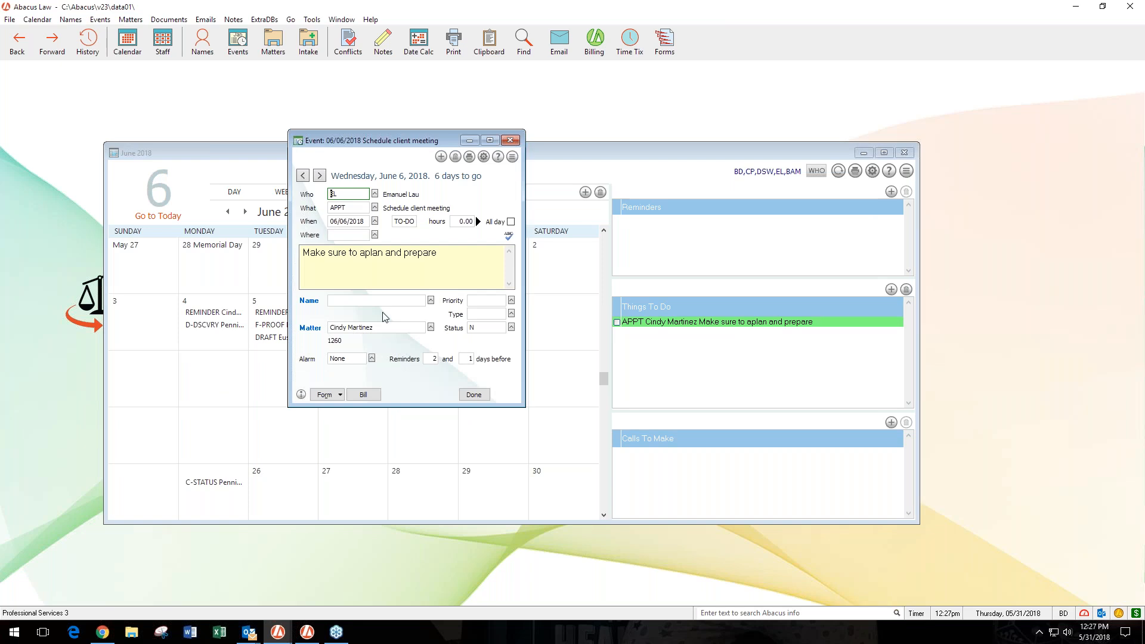
pyautogui.click(432, 358)
pyautogui.write('0')
pyautogui.click(466, 359)
pyautogui.write('0')
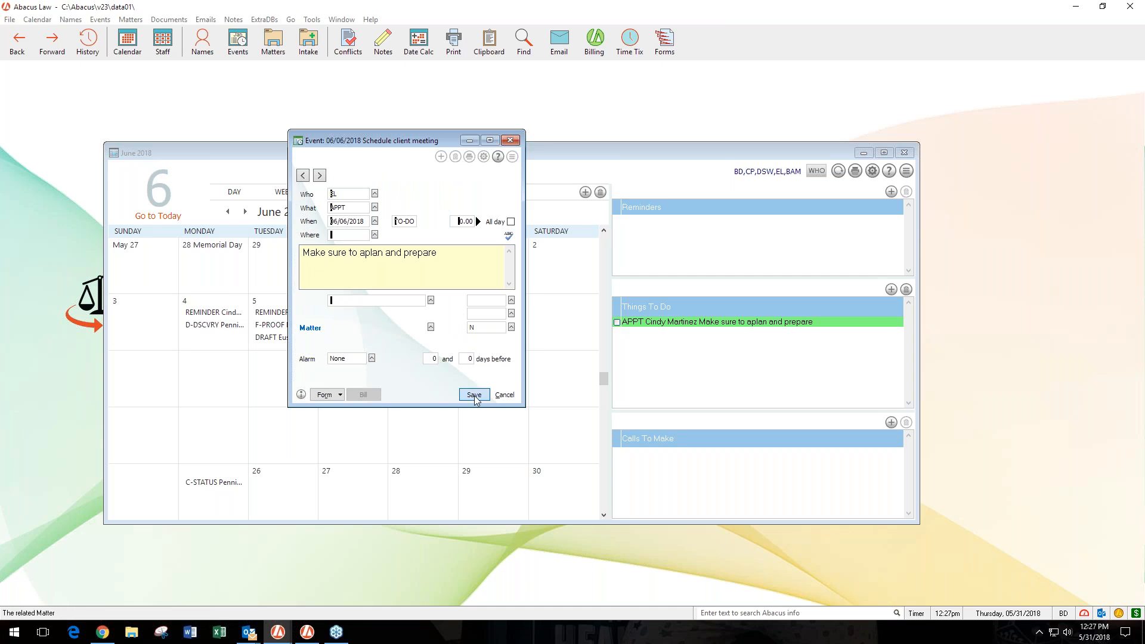
pyautogui.click(474, 395)
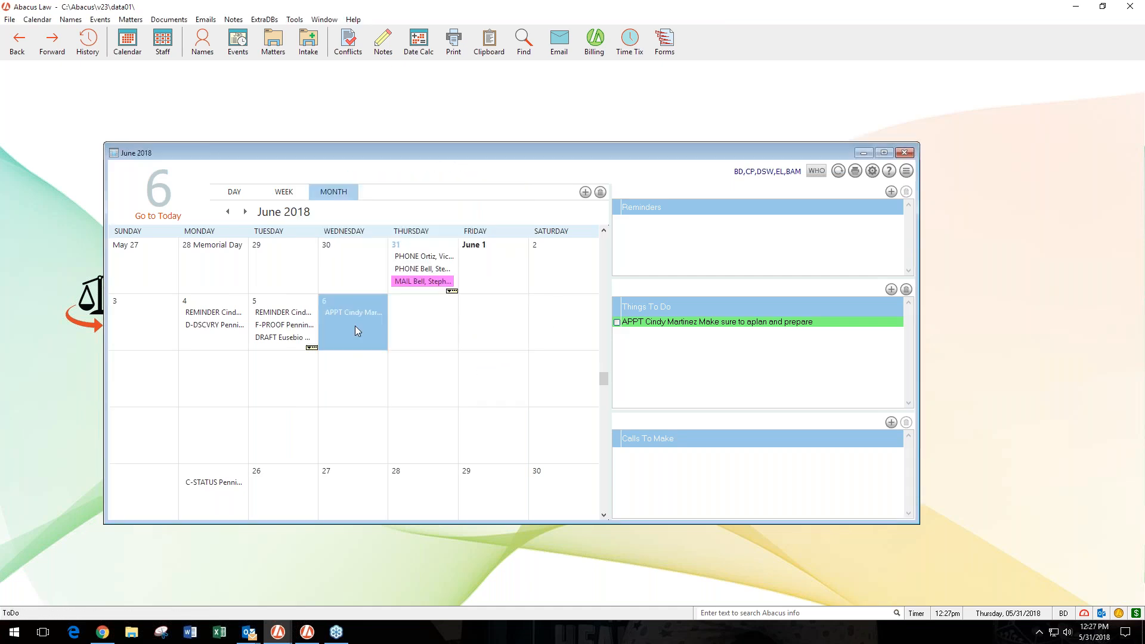
# - Mark the appointment's June 5 reminder as done with the new status D from the day view
pyautogui.click(235, 193)
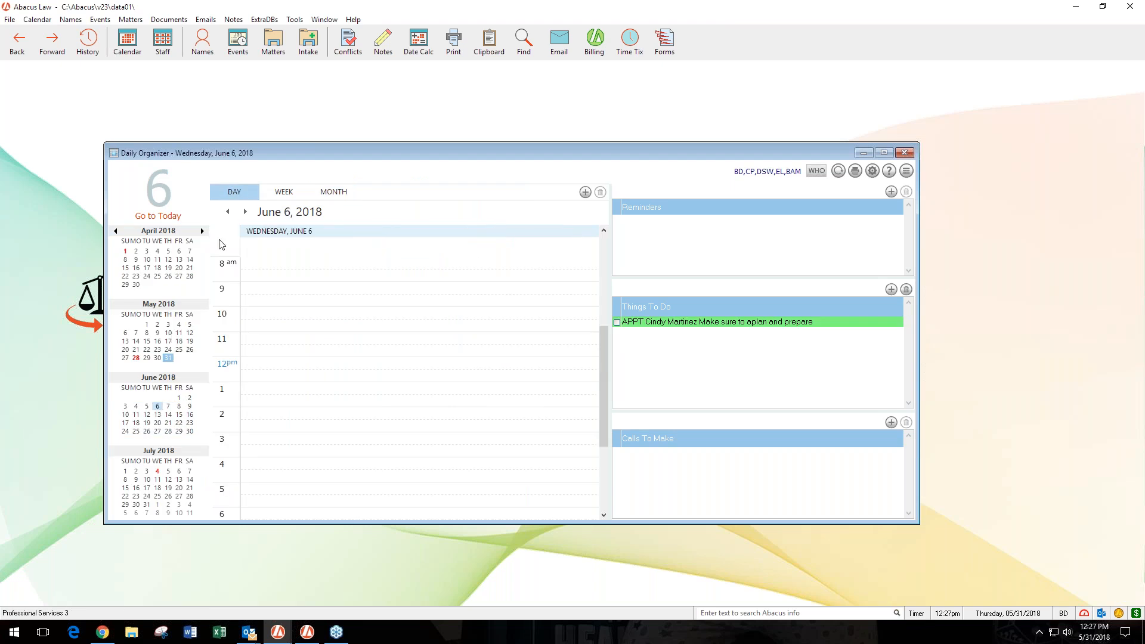
pyautogui.click(229, 212)
pyautogui.click(230, 213)
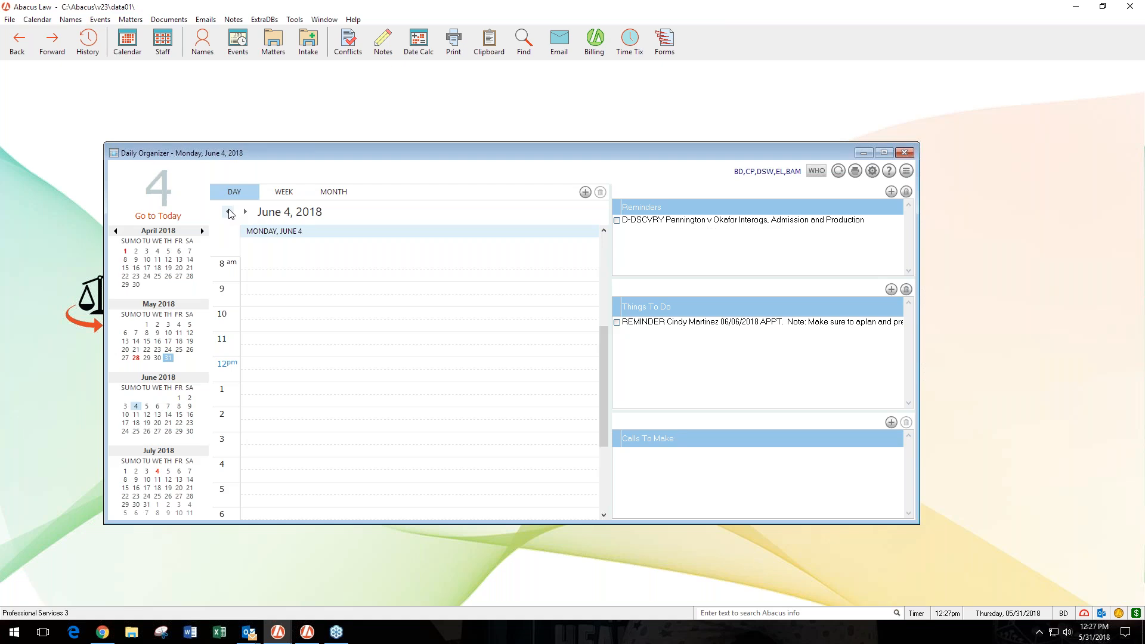
pyautogui.click(245, 212)
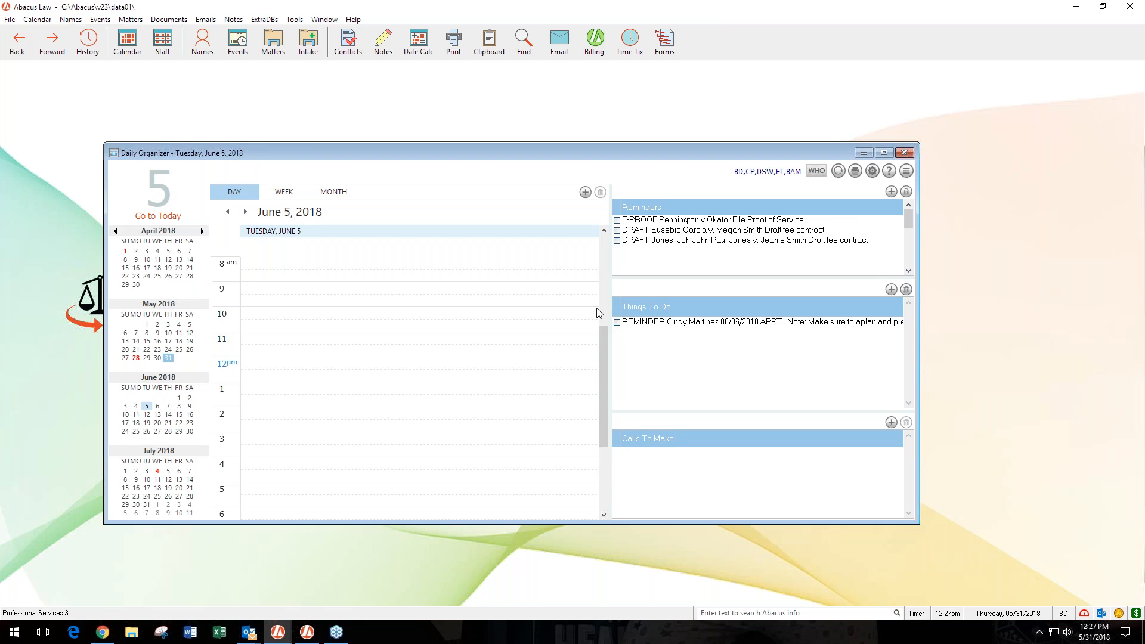
pyautogui.rightClick(637, 326)
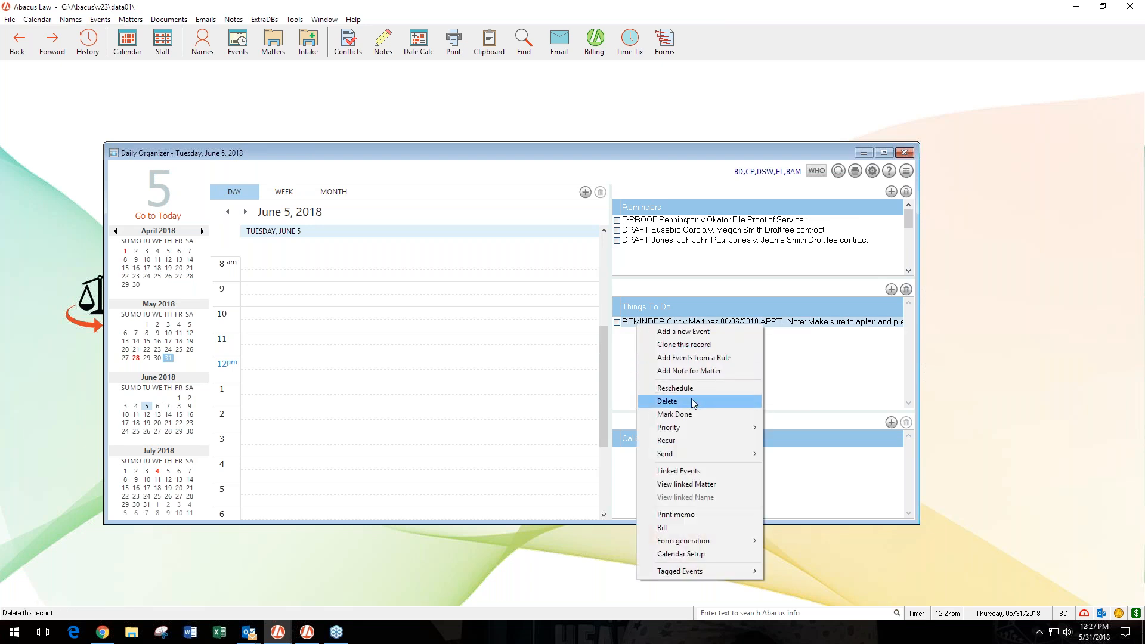
pyautogui.click(687, 416)
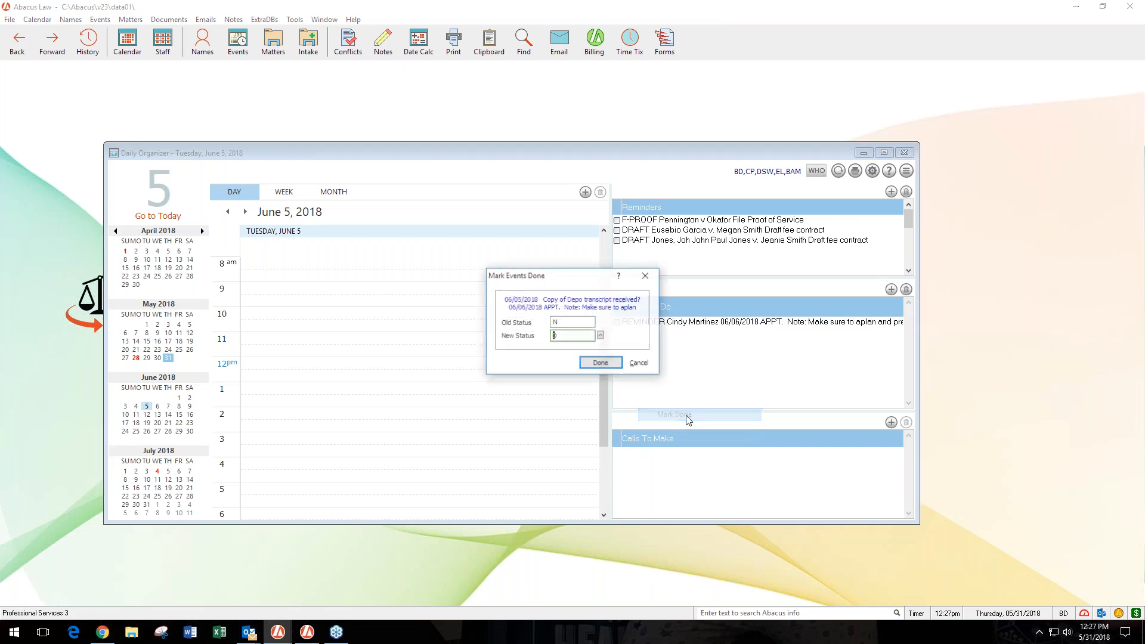
pyautogui.click(598, 363)
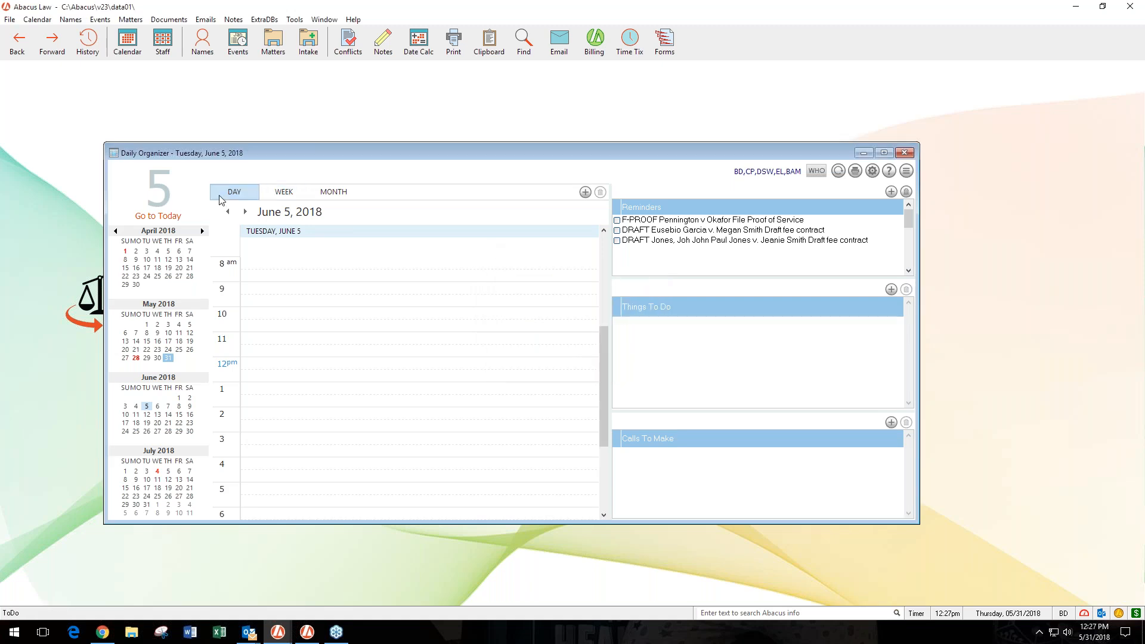
# - Open the appointment's June 4 reminder, change its status to done and save it
pyautogui.click(245, 212)
pyautogui.click(229, 212)
pyautogui.click(229, 212)
pyautogui.doubleClick(650, 322)
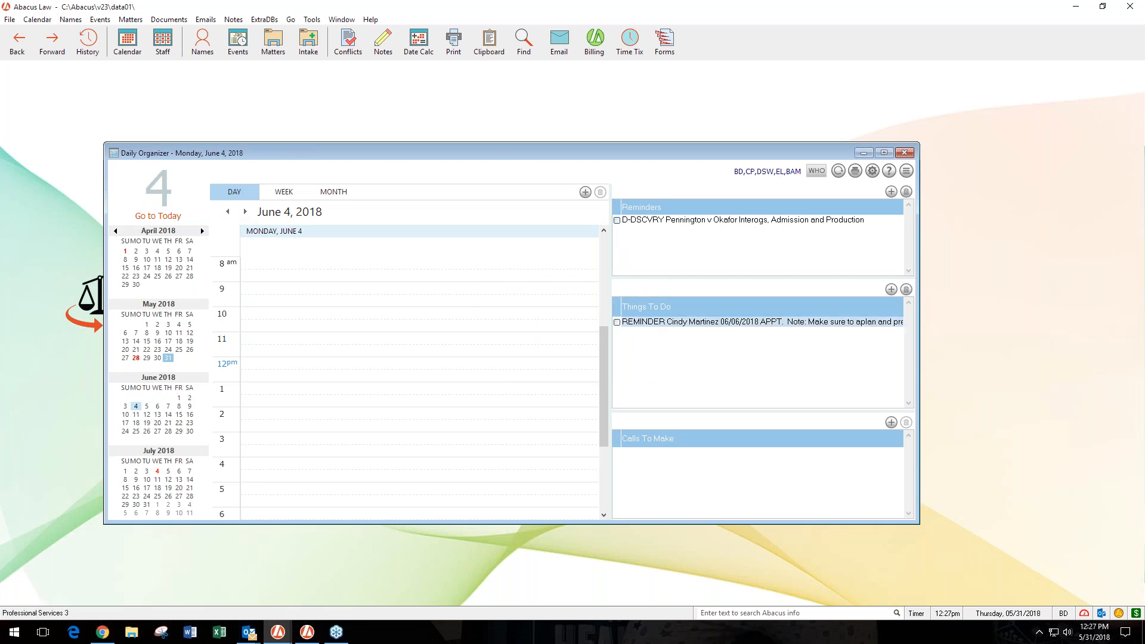
pyautogui.click(478, 330)
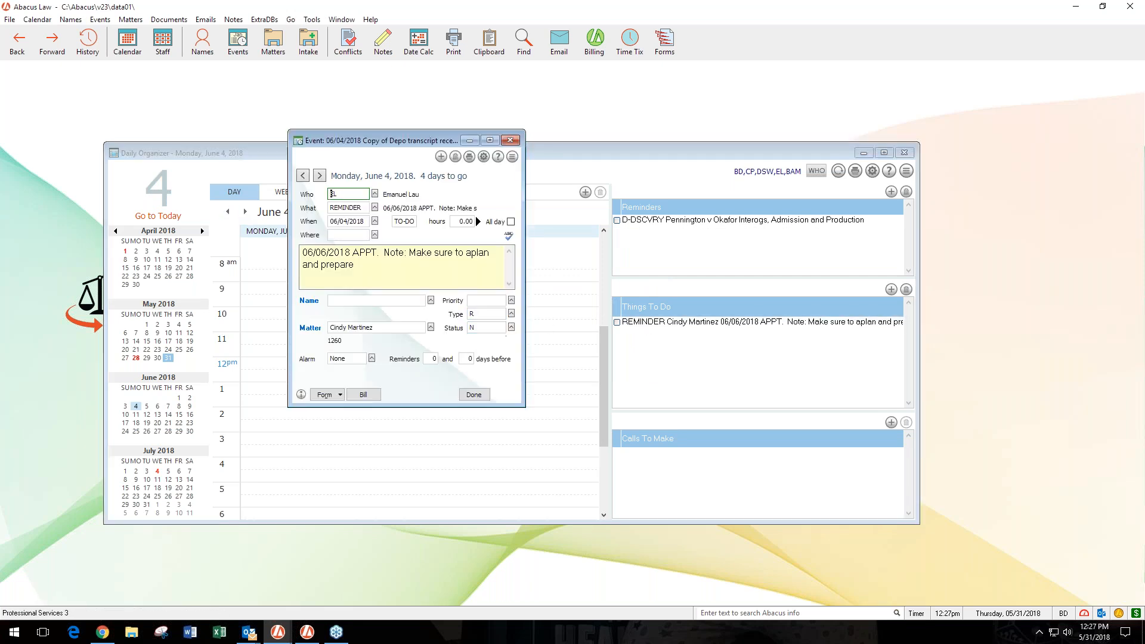
pyautogui.click(511, 328)
pyautogui.click(302, 140)
pyautogui.click(504, 464)
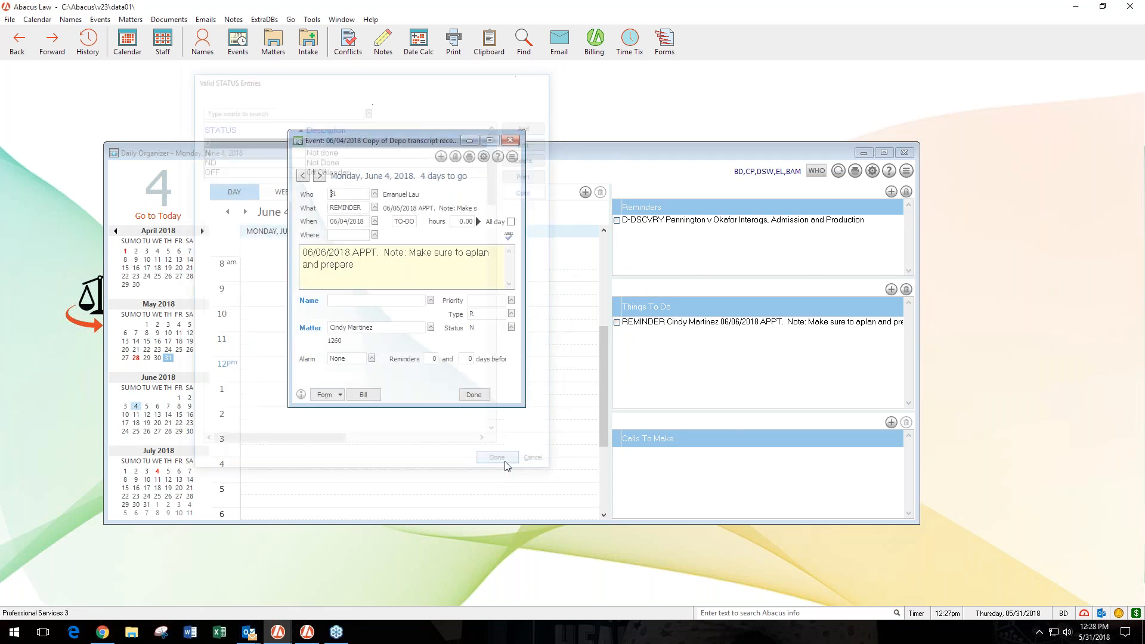
pyautogui.click(475, 395)
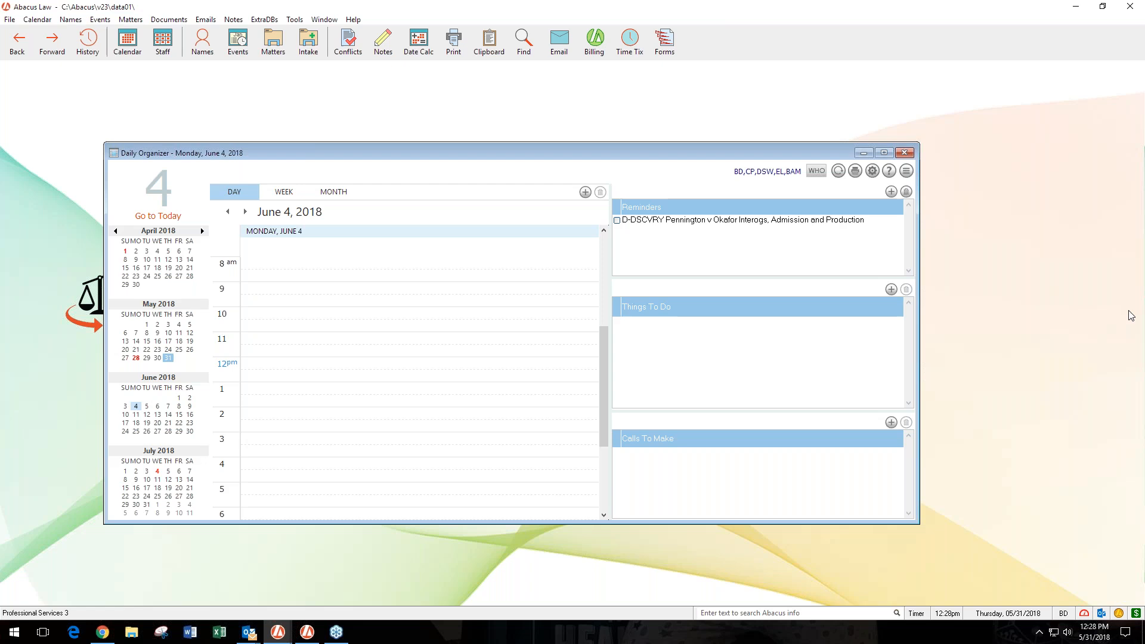
# - Minimize the calendar application to show the desktop
pyautogui.click(1132, 316)
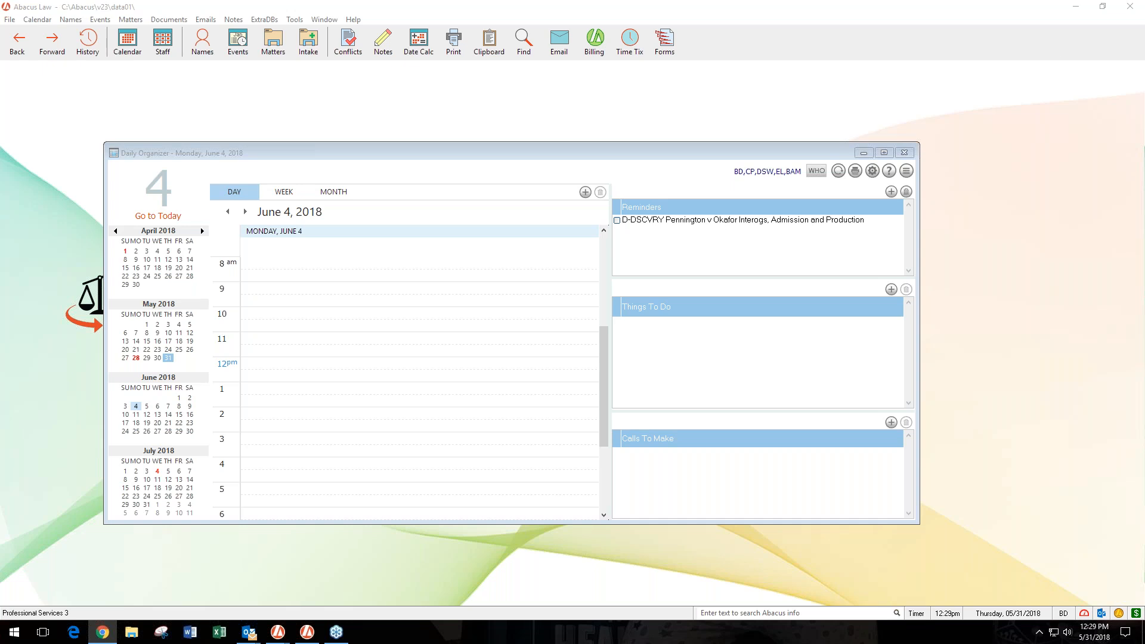
pyautogui.click(1076, 8)
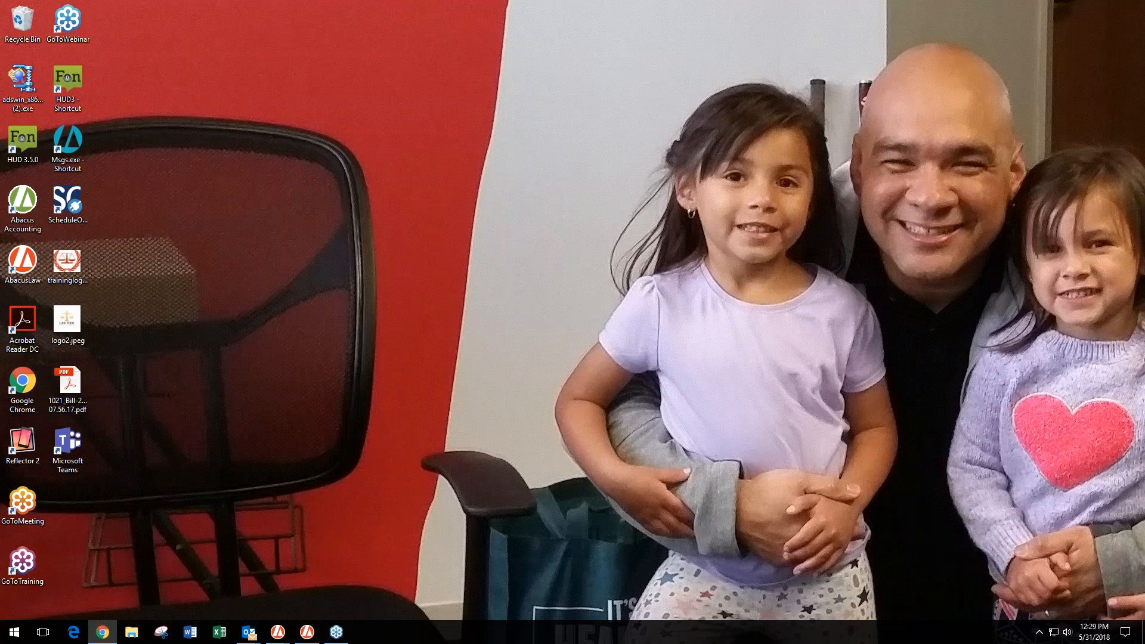